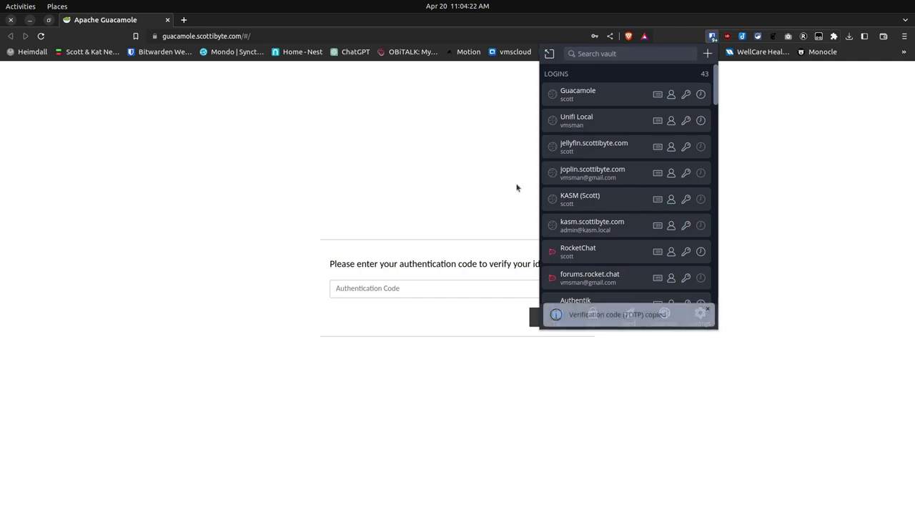
Paste the current Bitwarden TOTP code to finish two-factor login, then open Win11-rain under GUIs.
click(434, 287)
right_click(434, 287)
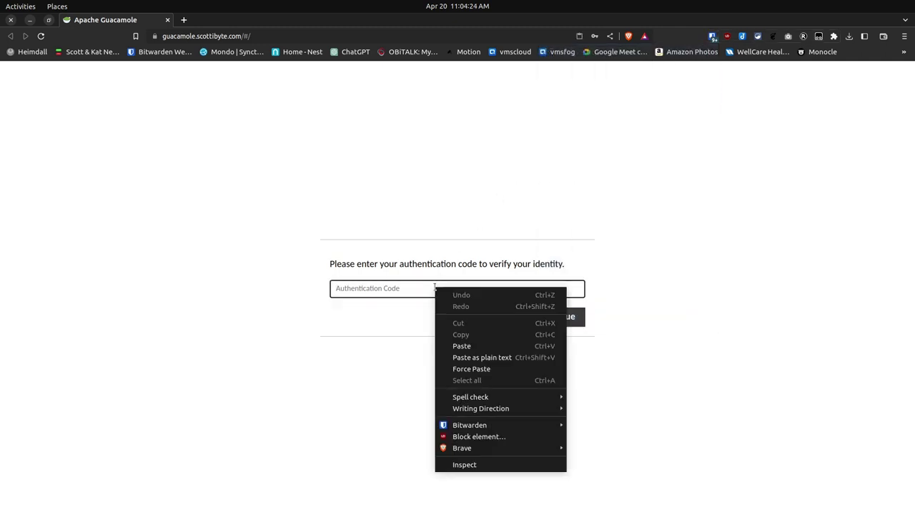
click(464, 345)
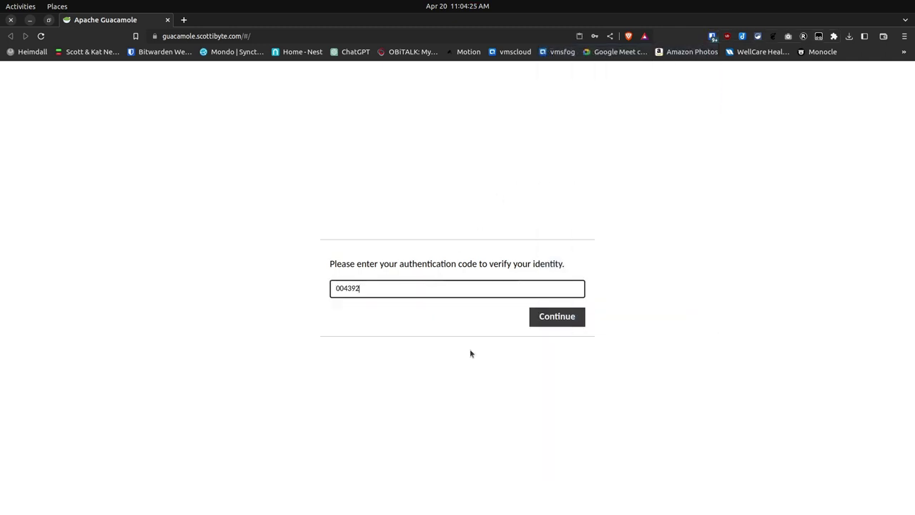
click(555, 320)
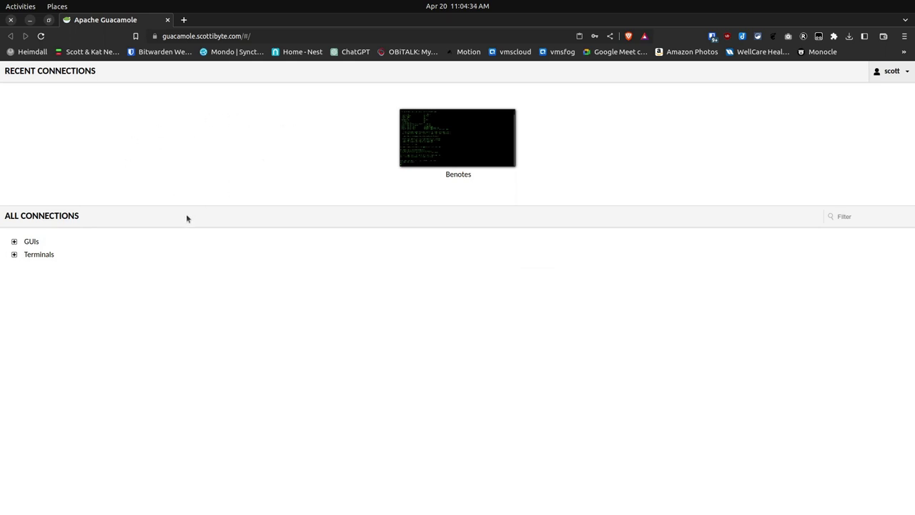
click(14, 243)
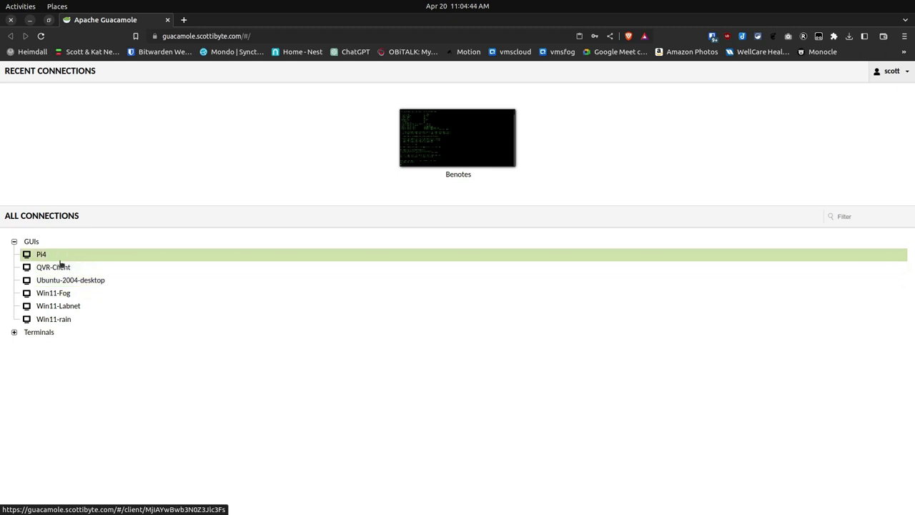
click(62, 321)
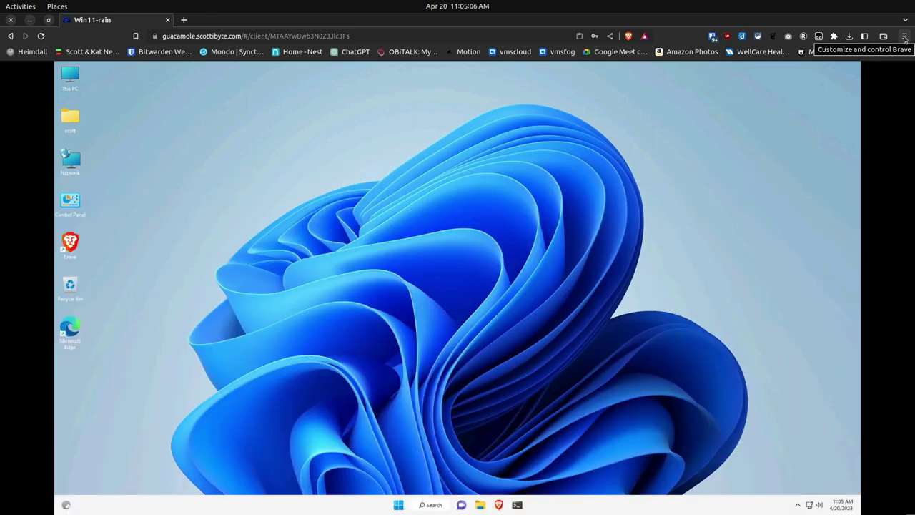
In browser full screen, sign out of Windows from the Start account menu, then exit full screen.
click(905, 37)
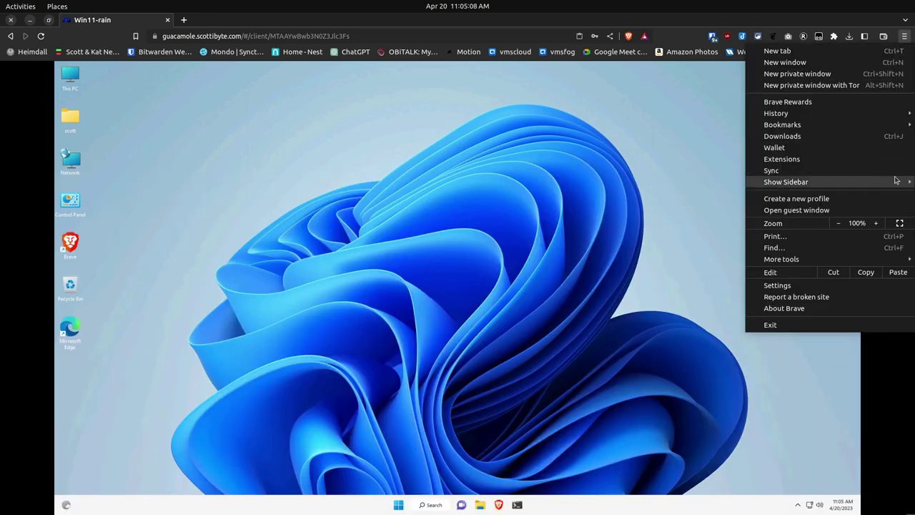
click(900, 224)
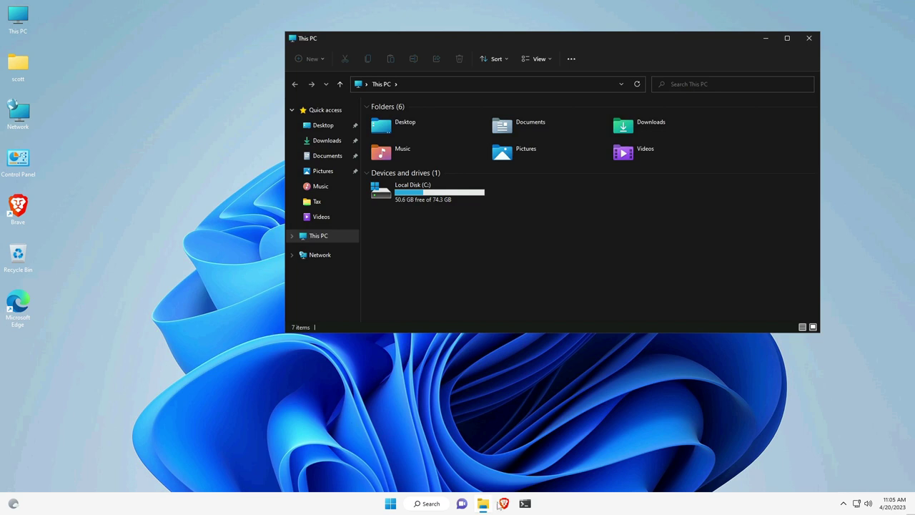
click(392, 505)
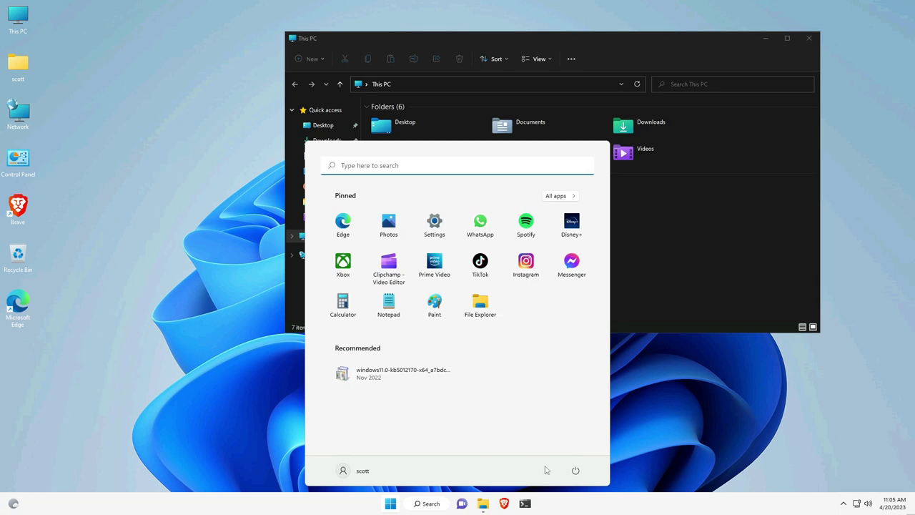
click(367, 472)
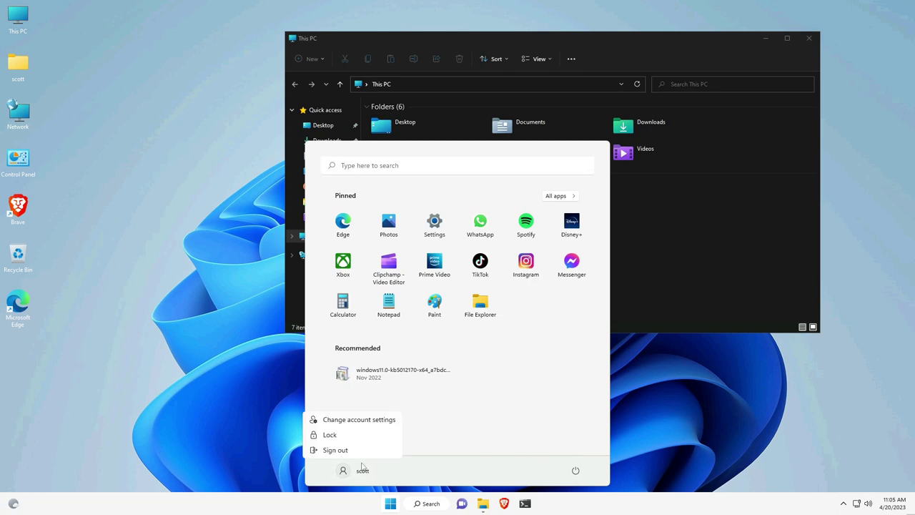
click(343, 449)
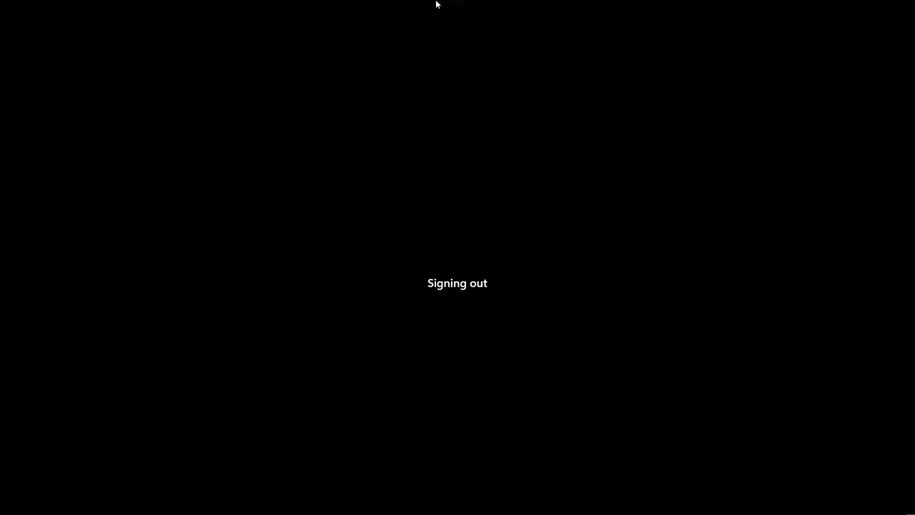
mouse_move(425, 2)
click(458, 33)
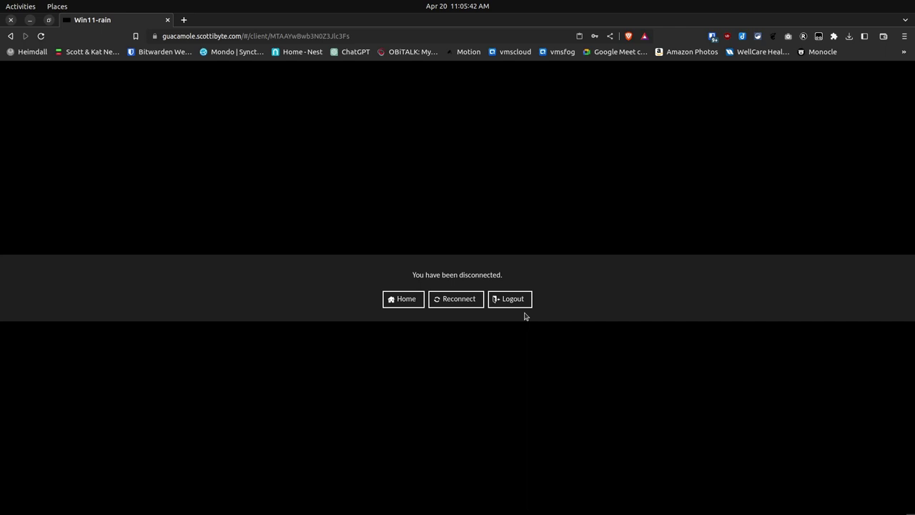
Return to the Guacamole home and open the Authentik connection under Terminals.
click(407, 299)
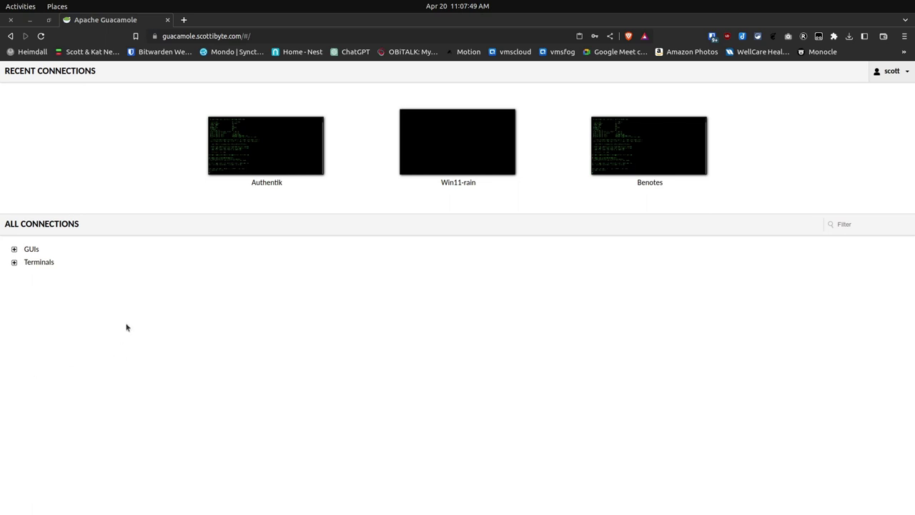
click(14, 263)
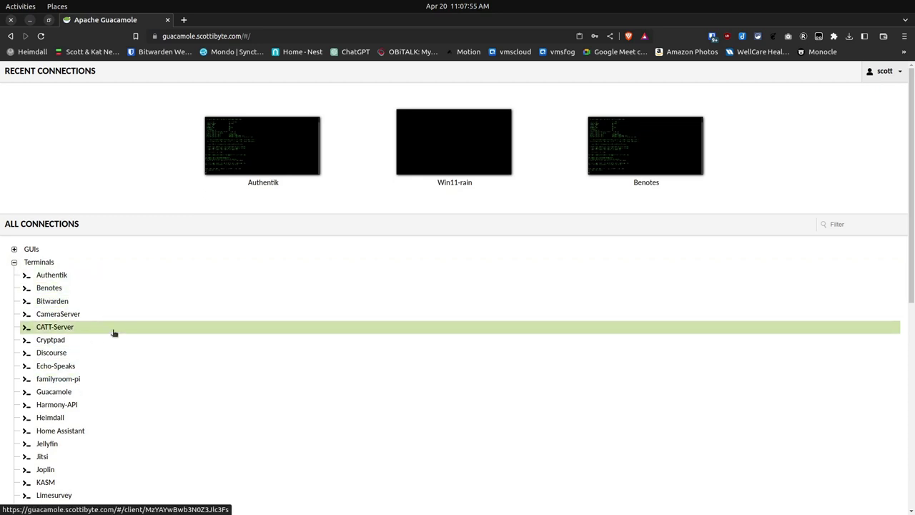
scroll(108, 394, down, 5)
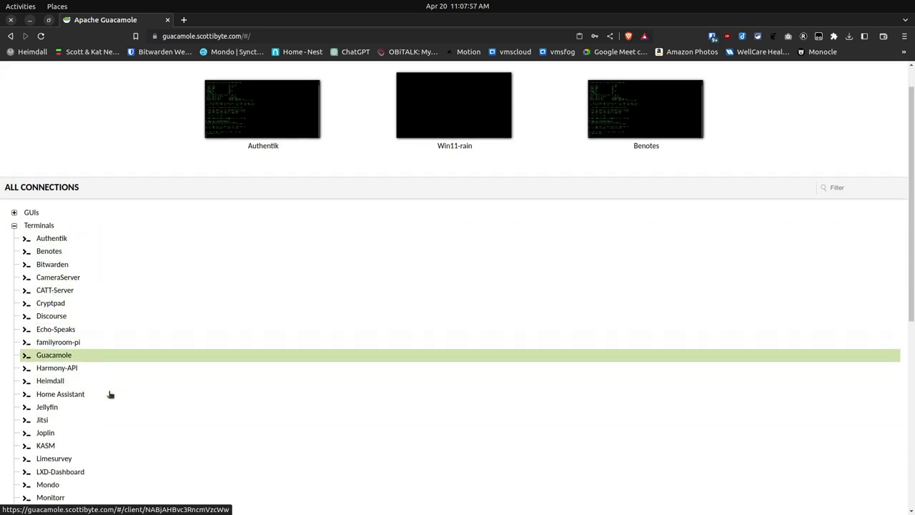
scroll(108, 394, down, 4)
scroll(108, 394, up, 8)
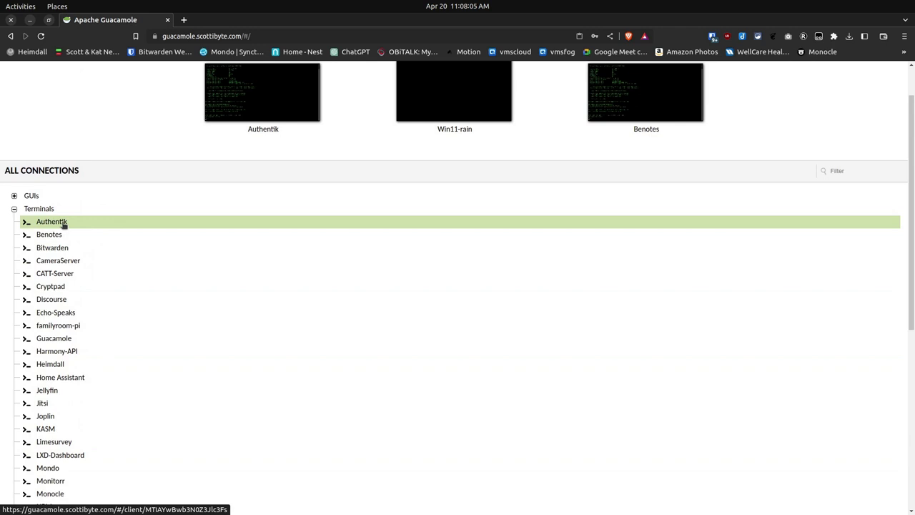
click(51, 222)
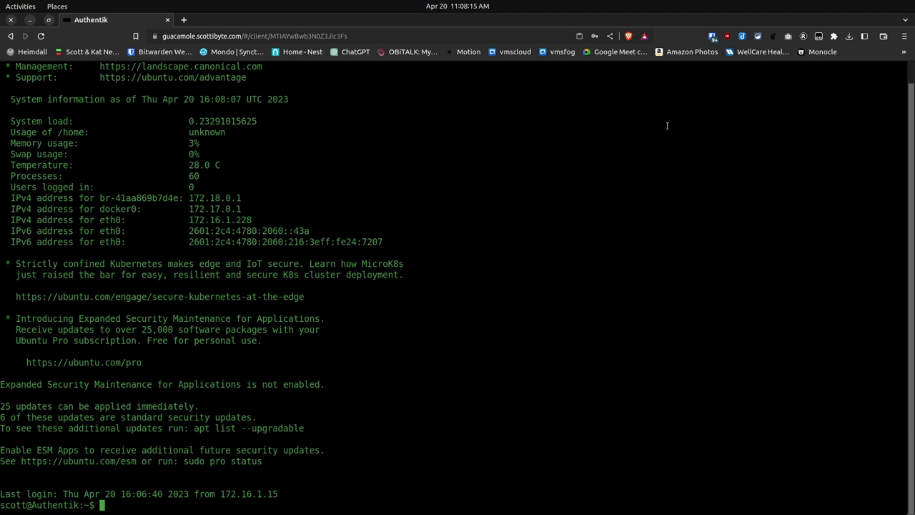
Log out of the Authentik shell with 'exit' and return to the Guacamole connections home.
click(904, 38)
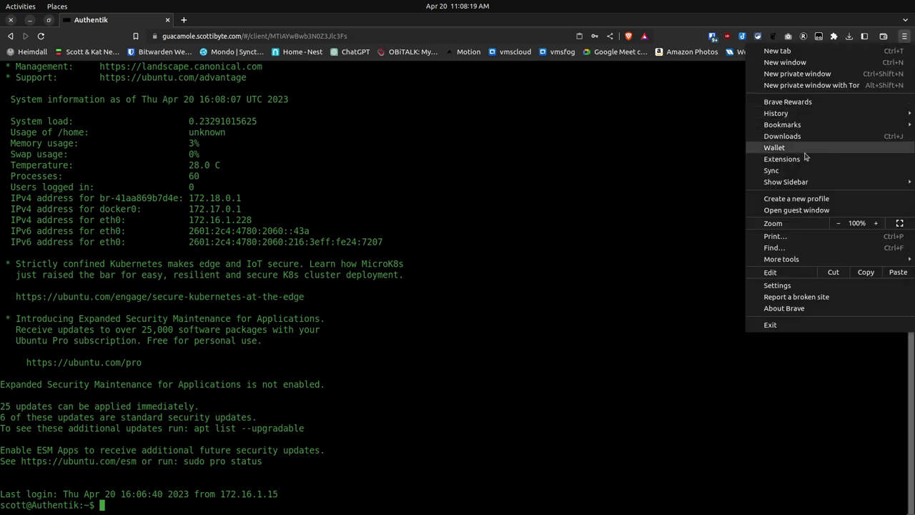
click(900, 223)
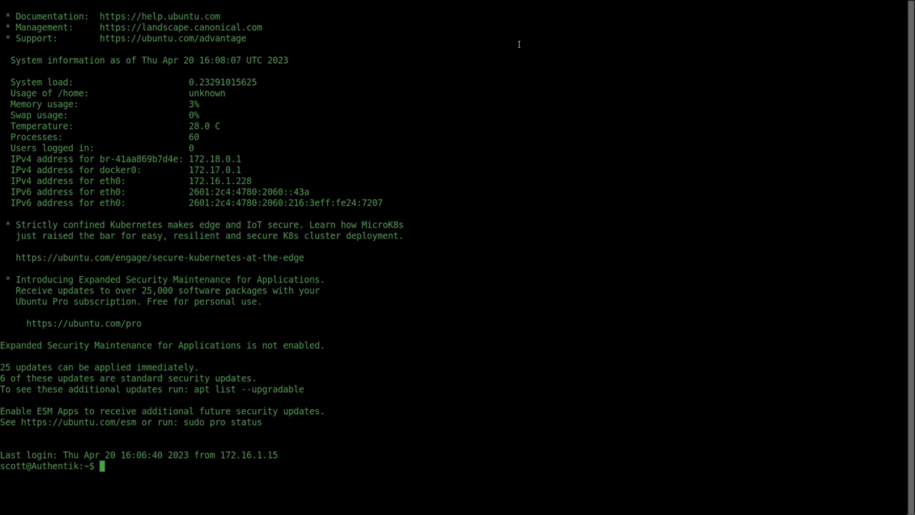
mouse_move(414, 1)
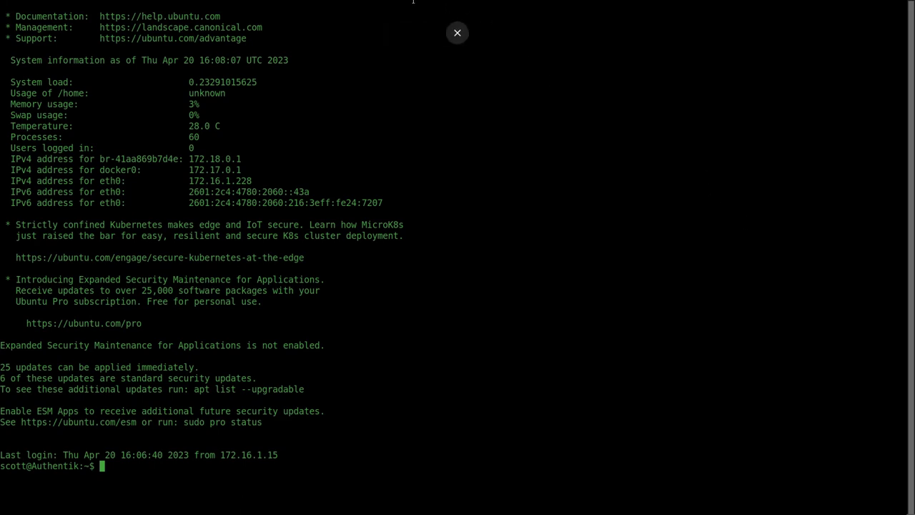
click(457, 34)
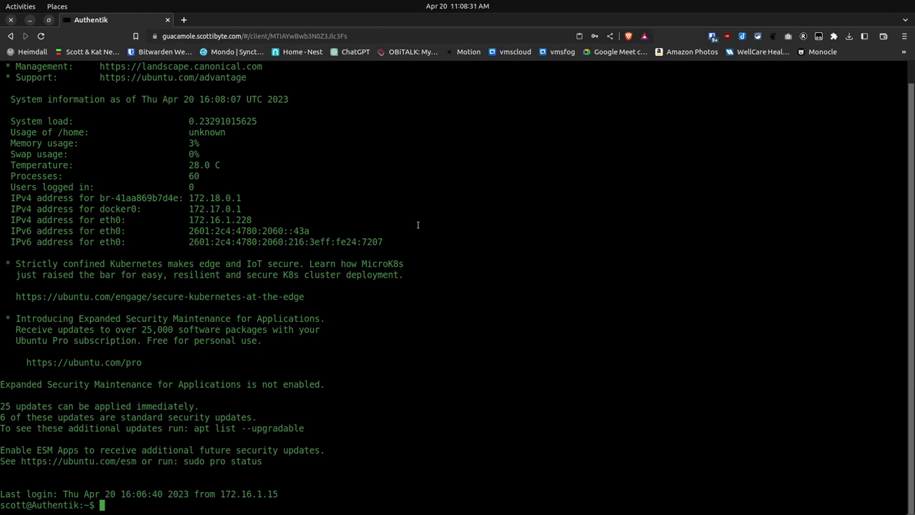
text(exit)
key(Return)
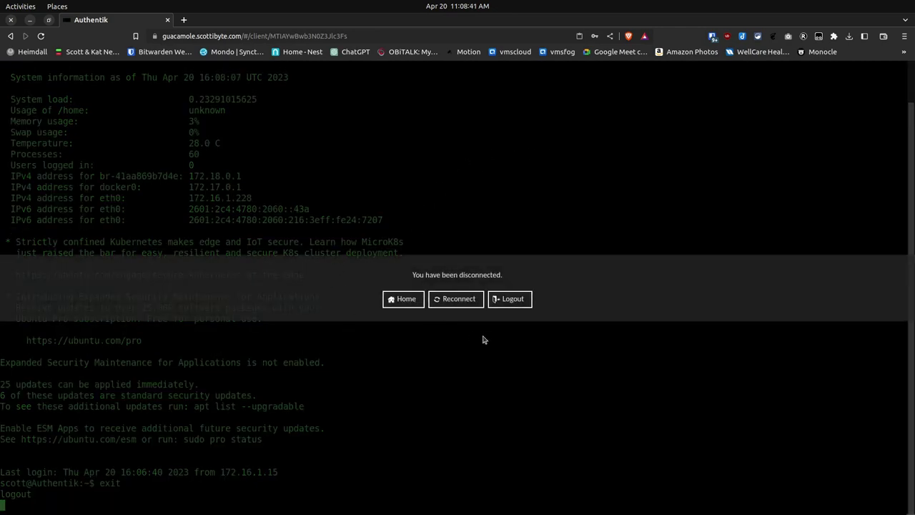
click(407, 299)
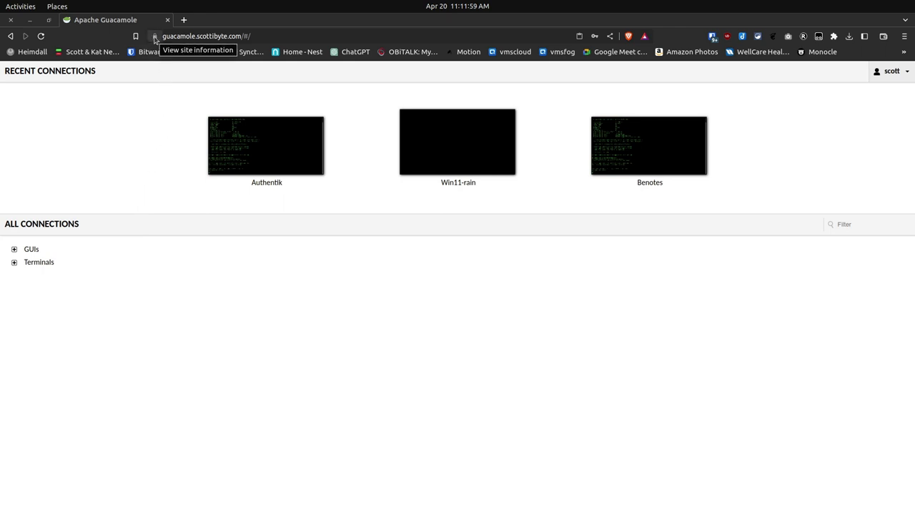
click(155, 36)
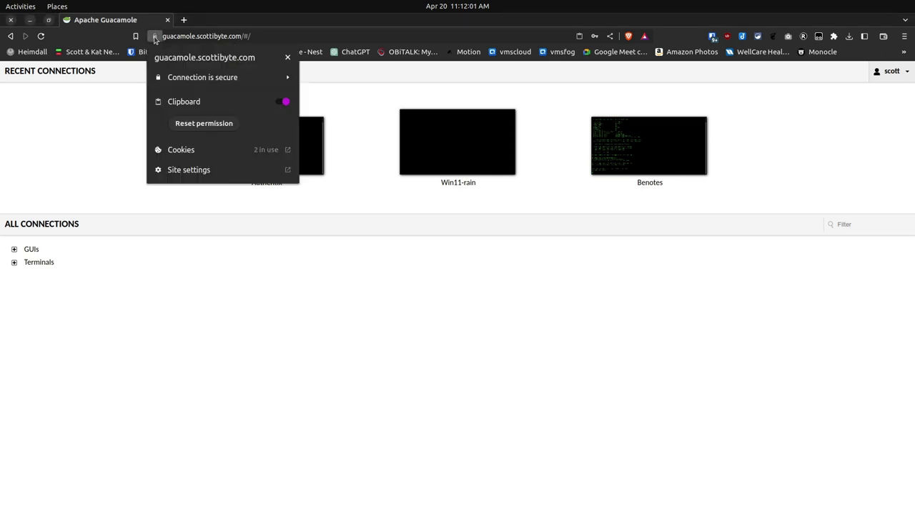
click(194, 78)
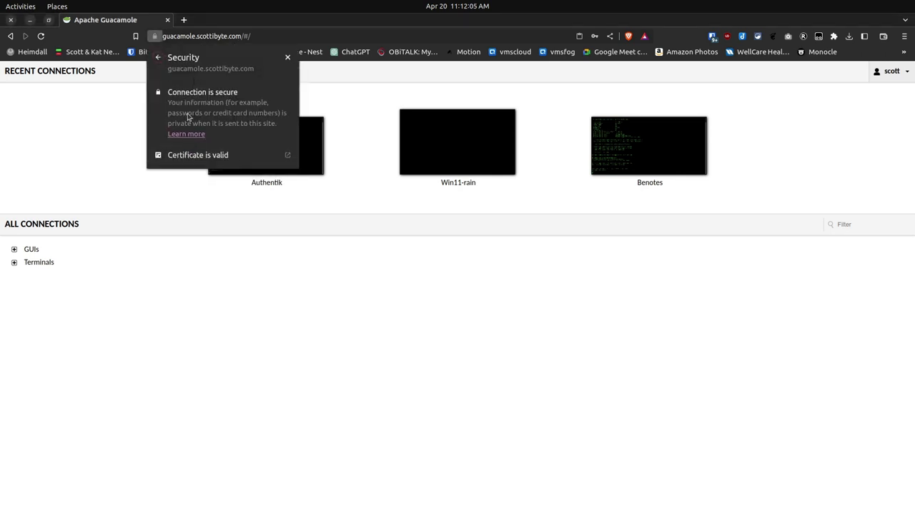
click(192, 153)
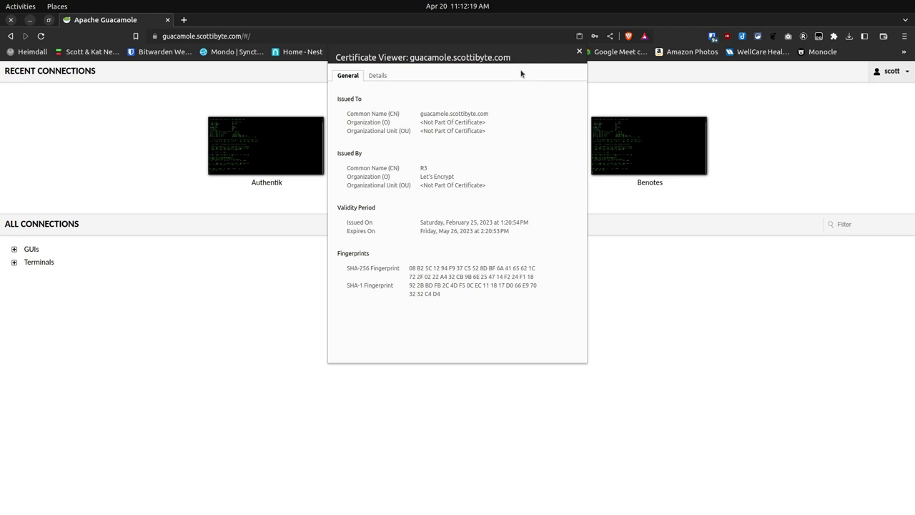
click(579, 51)
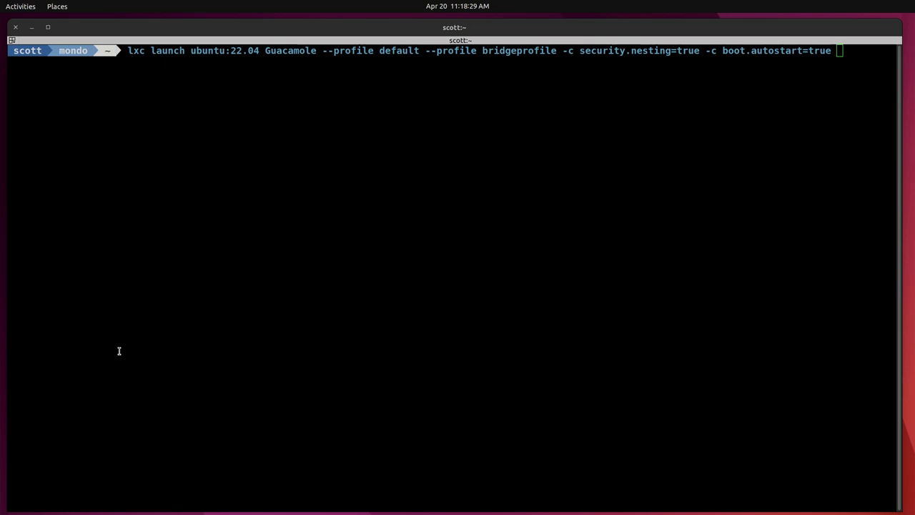
Run the prepared lxc launch ubuntu:22.04 Guacamole command with nesting and autostart.
click(119, 350)
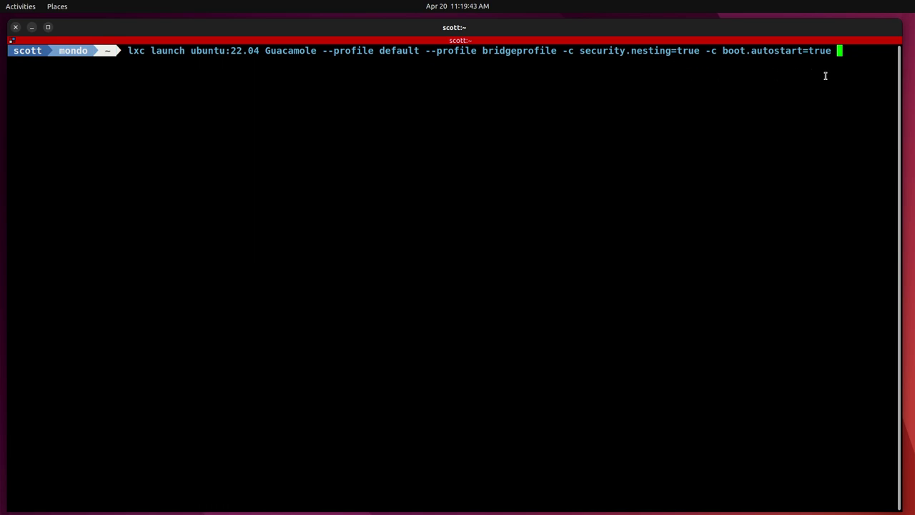
key(Return)
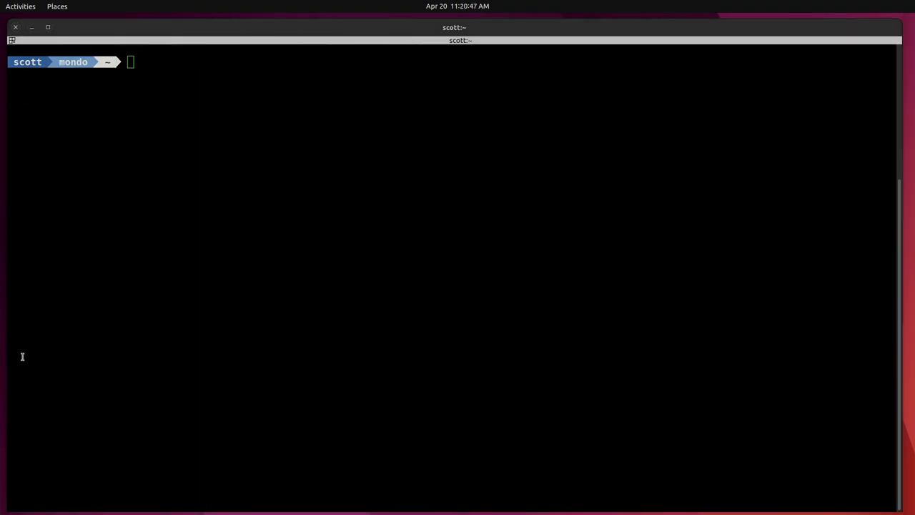
Run lxc list and copy the Guacamole container's IPv4 address 172.16.1.152.
click(22, 357)
text(lxc list)
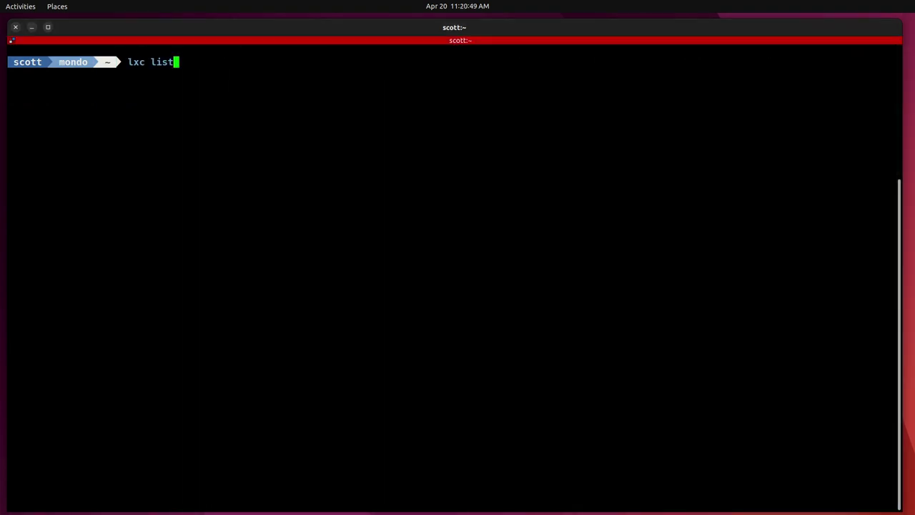
key(Return)
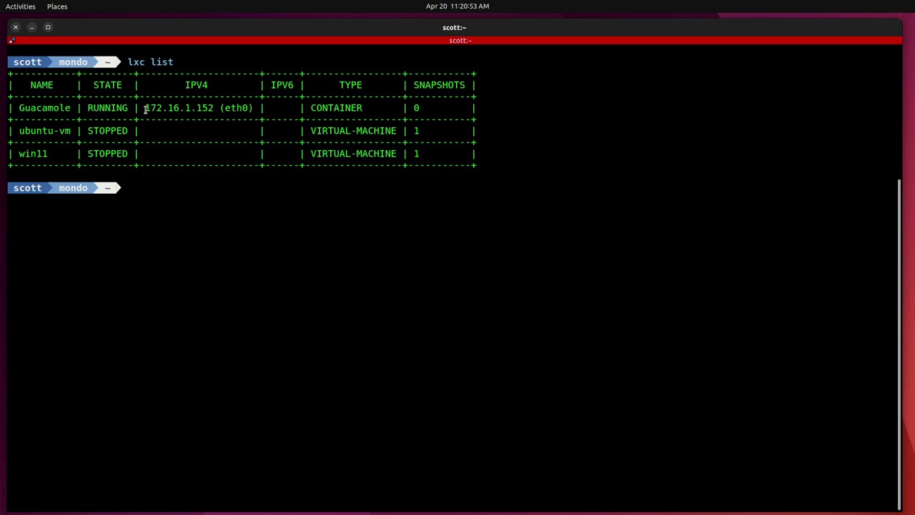
drag(145, 109, 218, 108)
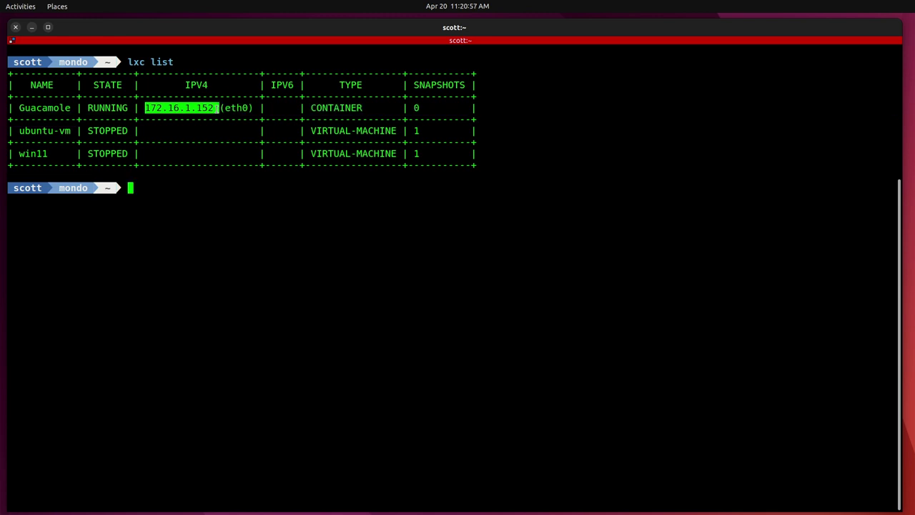
click(222, 199)
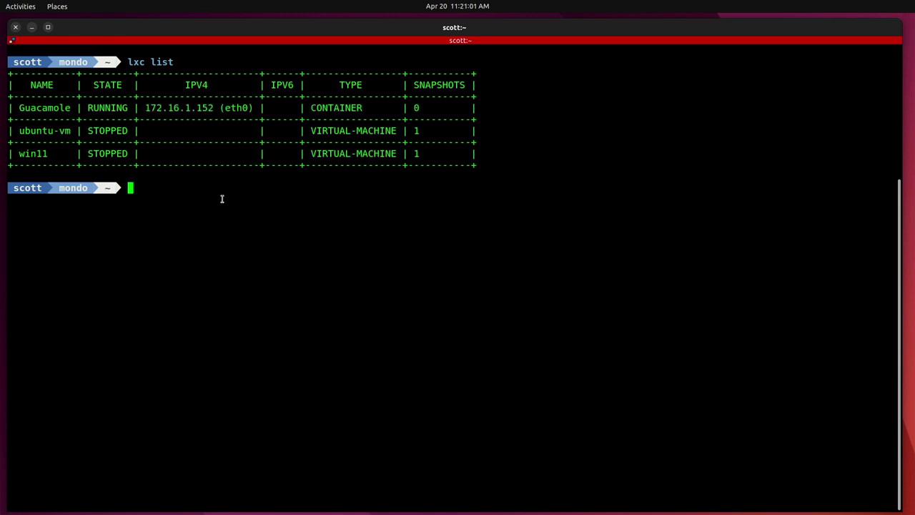
Open a root shell in the container with 'lxc exec Guacamole bash'.
click(119, 234)
text(lxc exec Guacamole bash)
key(Return)
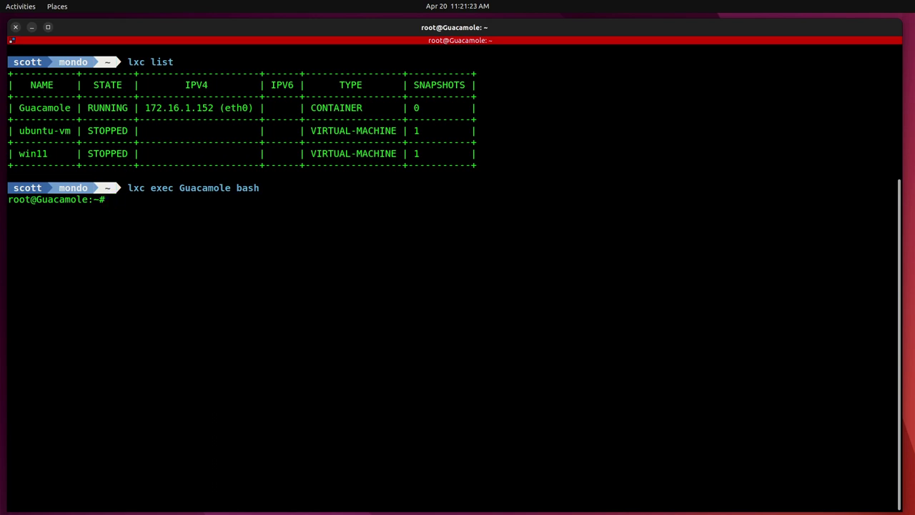
Create the new user with adduser, setting a password and leaving optional details blank.
text(adduser scott)
key(Return)
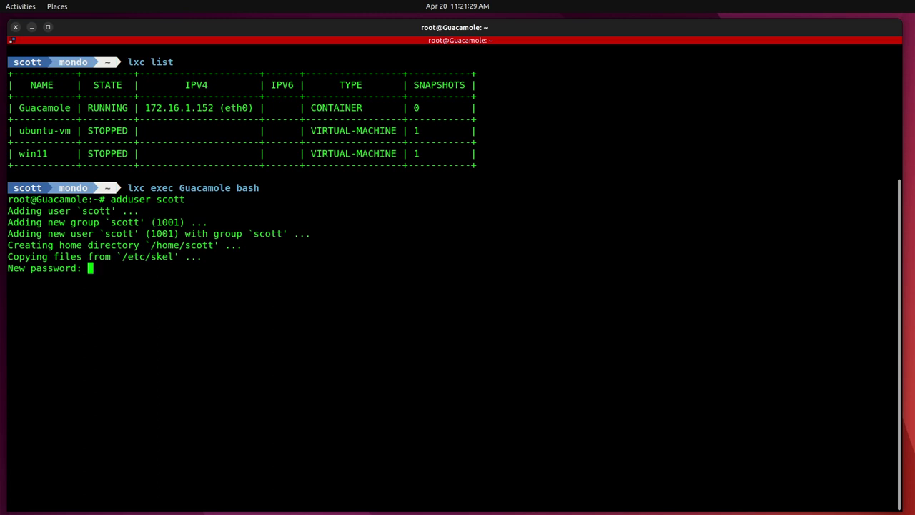
key(Return)
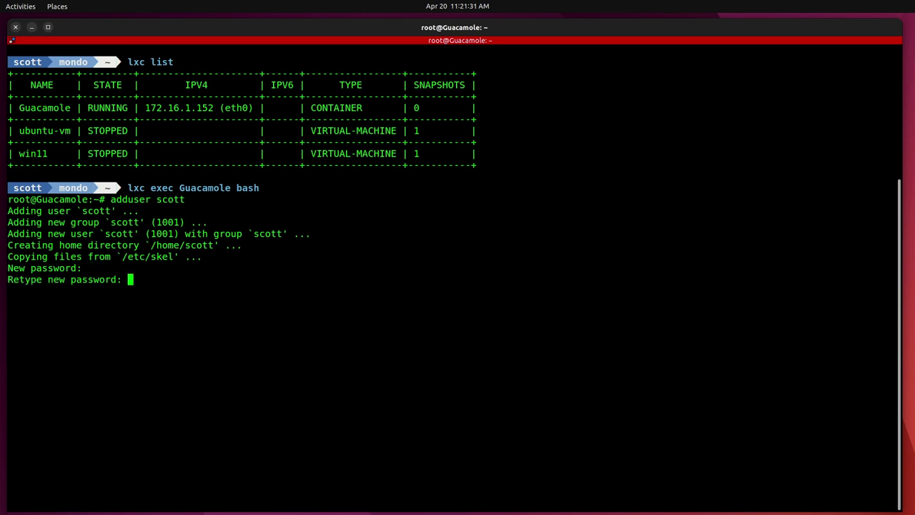
key(Return)
key(Return)
key(Return)
key(Return)
key(Return)
key(Return)
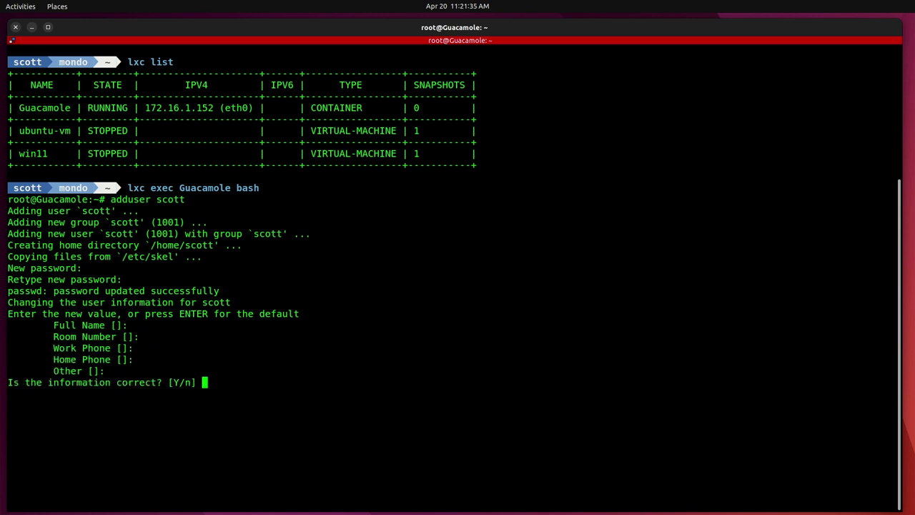
key(Return)
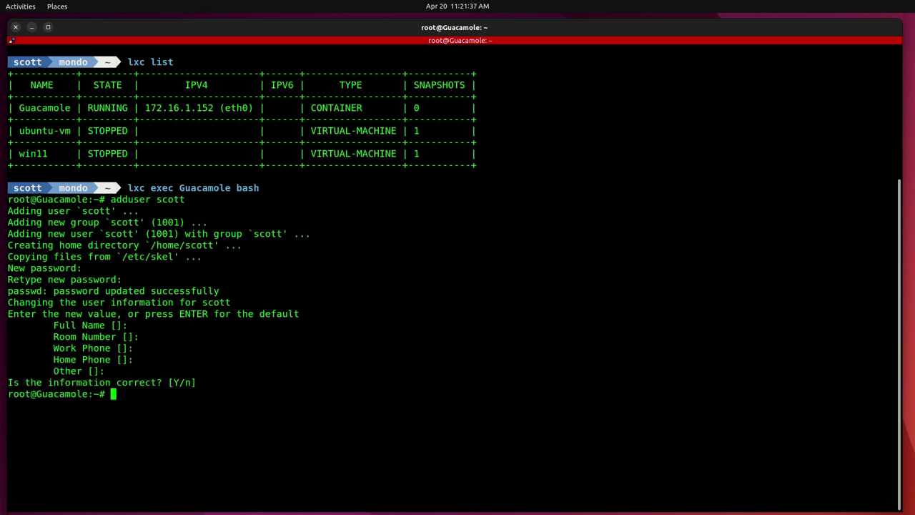
Add the new user to the sudo group with usermod -aG sudo.
text(usermod -aG )
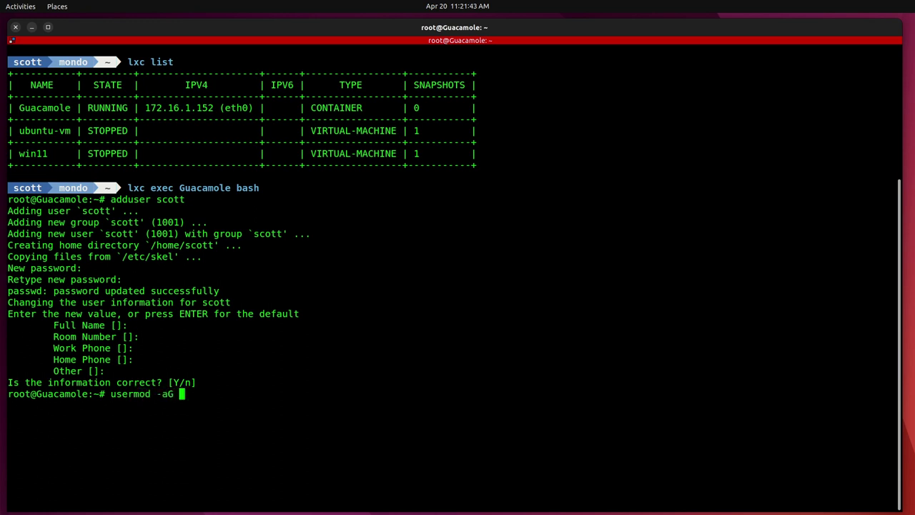
text(sudo scopt)
key(BackSpace)
key(BackSpace)
text(tt)
key(Return)
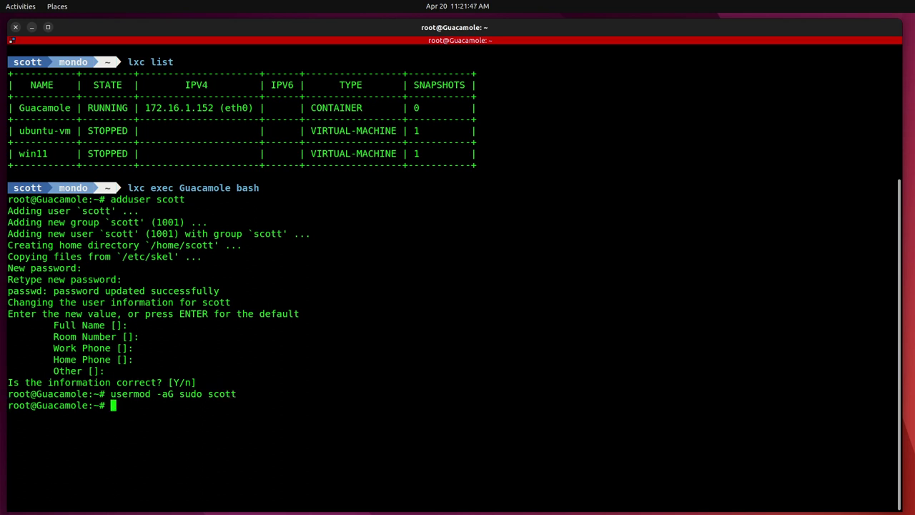
Clear the screen and run 'apt update && apt upgrade -y' in the container.
key(ctrl+l)
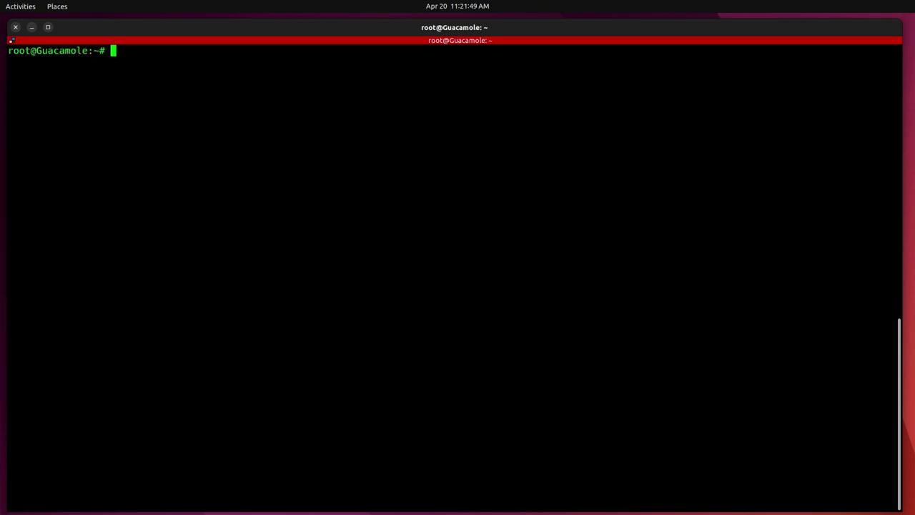
text(apt update && )
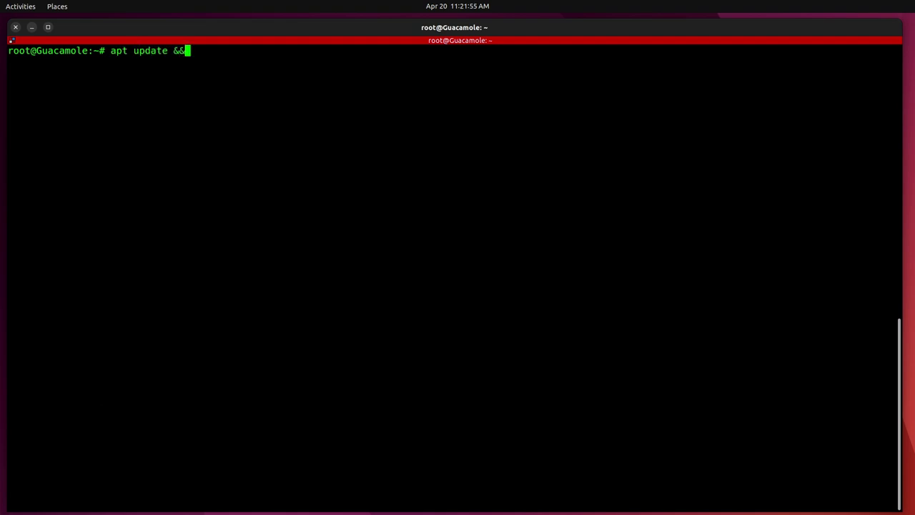
text(apt upgrade -y)
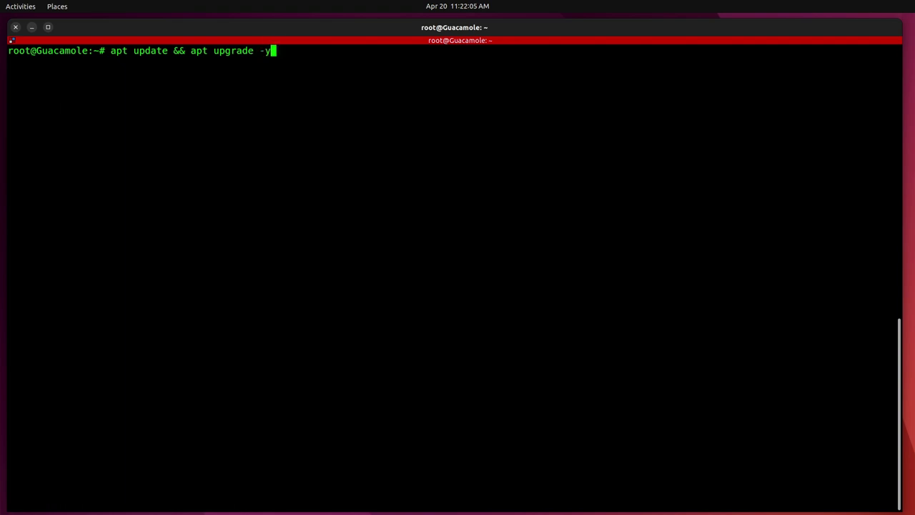
key(Return)
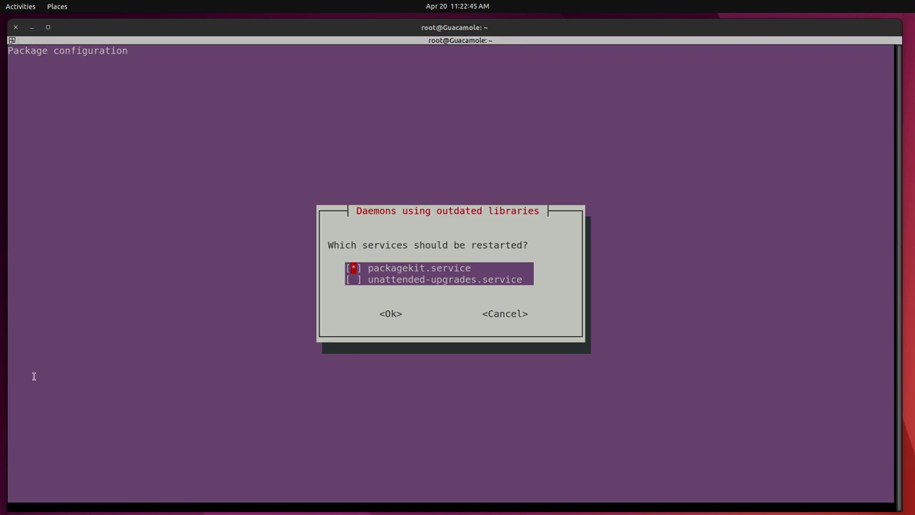
Accept the service restart prompt and run the get.docker.com script to install Docker Engine 23.0.4.
key(Return)
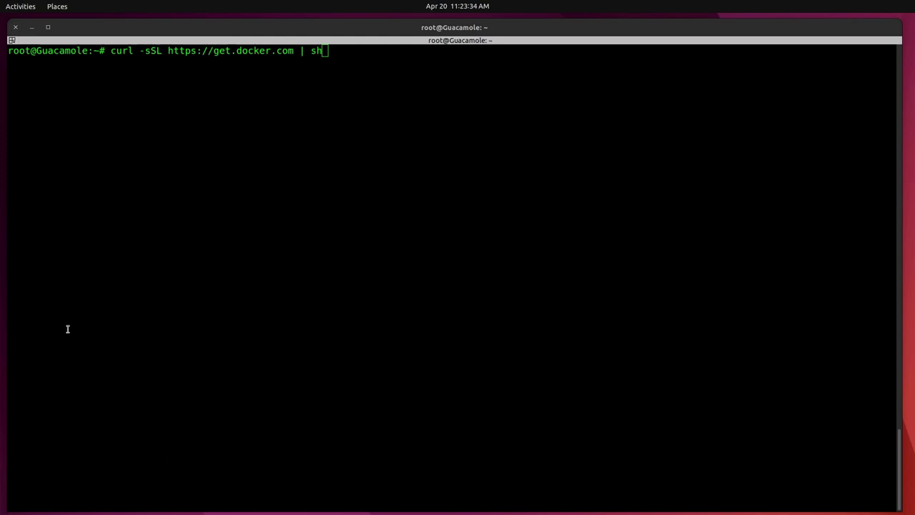
click(204, 232)
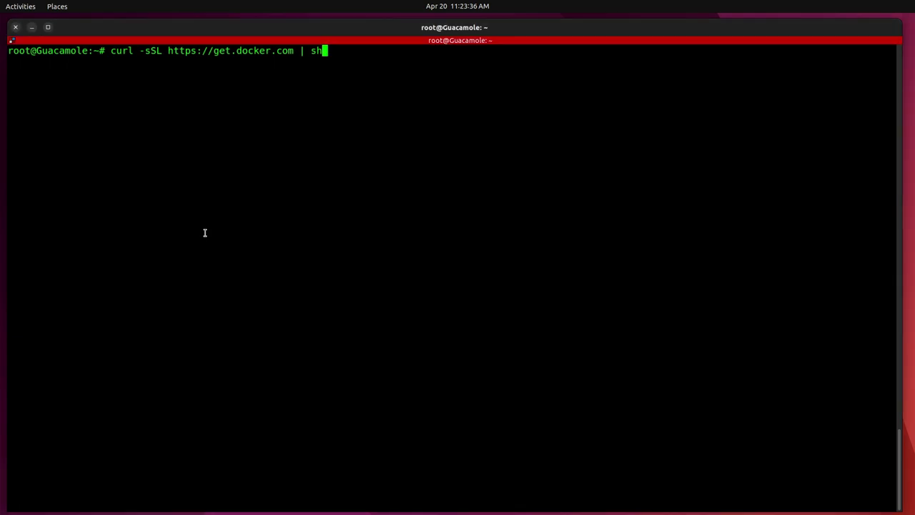
key(Return)
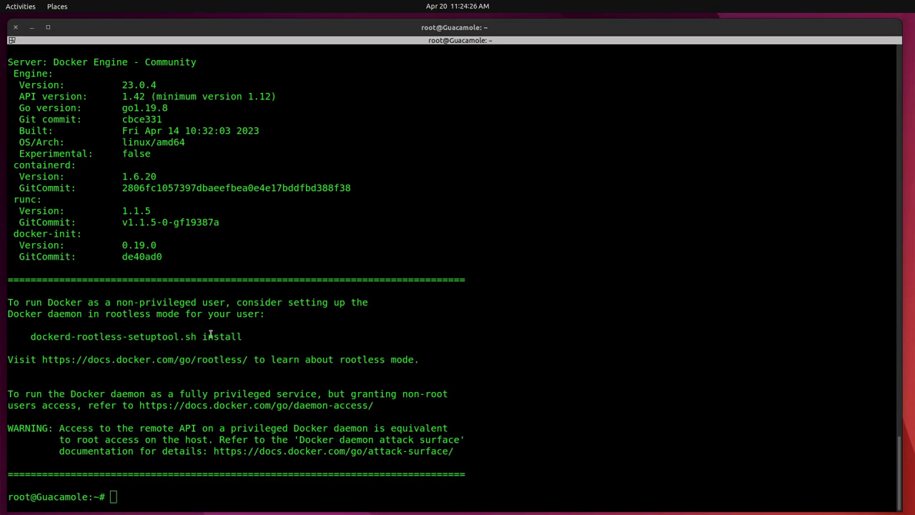
click(303, 317)
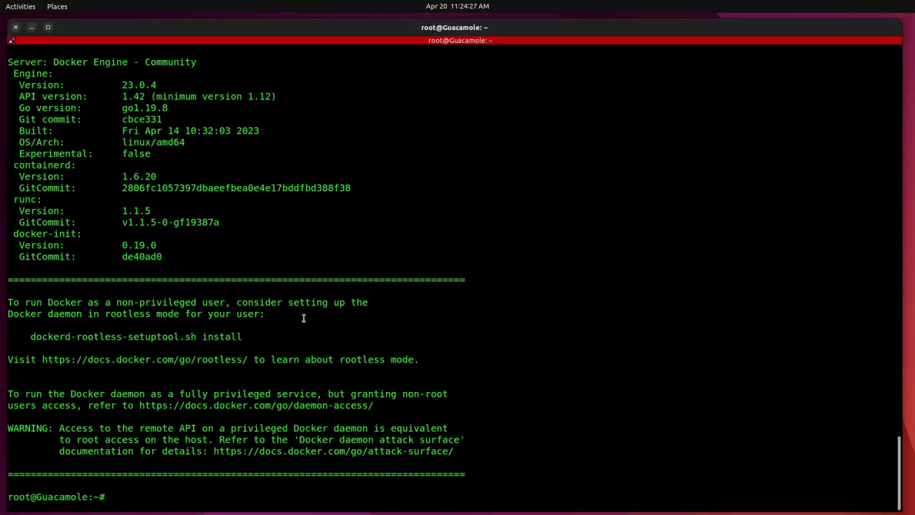
Install docker-compose with apt, confirming with y and accepting default service restarts.
key(ctrl+l)
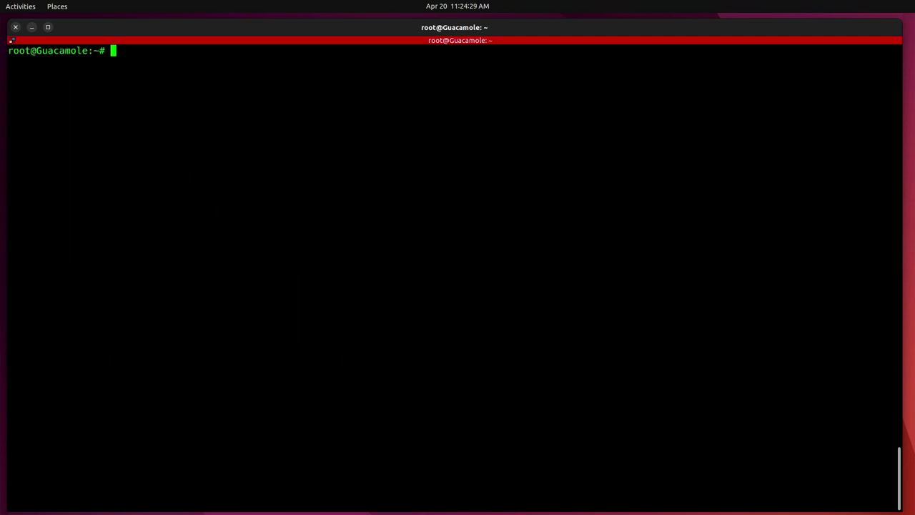
text(apt install docker-c)
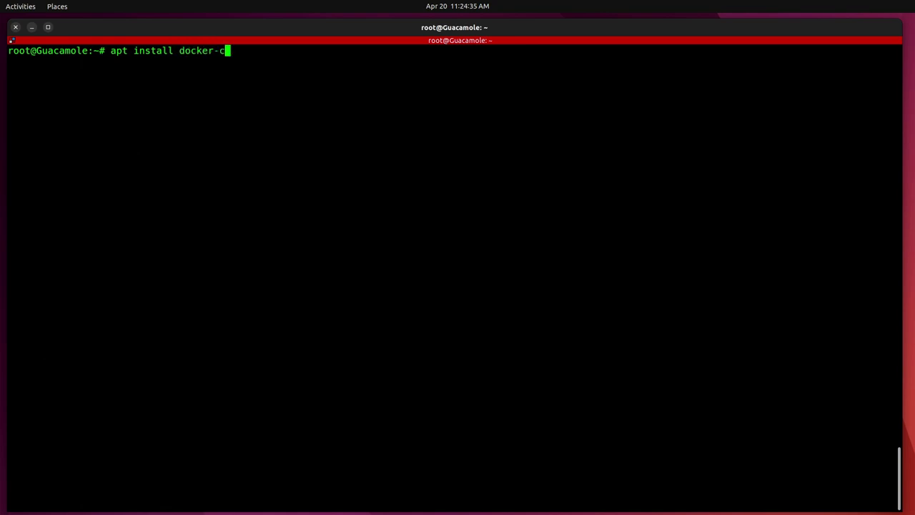
text(ompose)
key(Return)
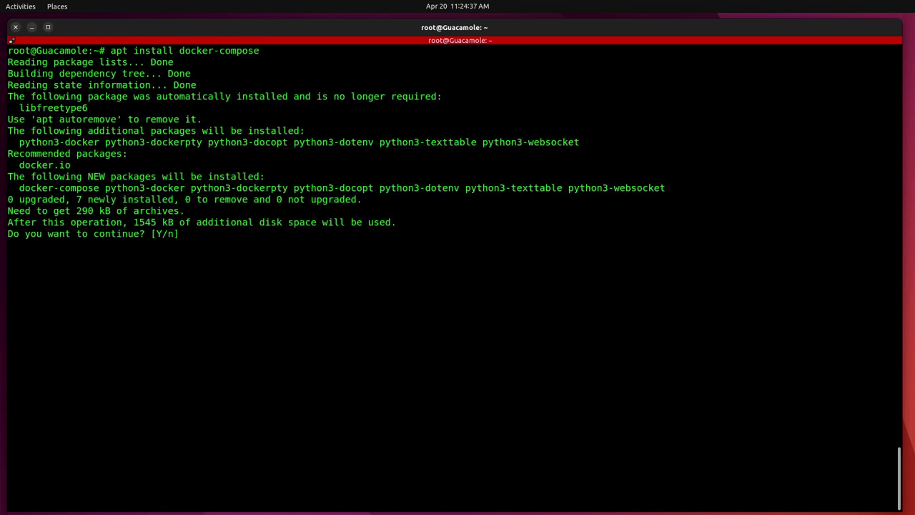
text(y)
key(Return)
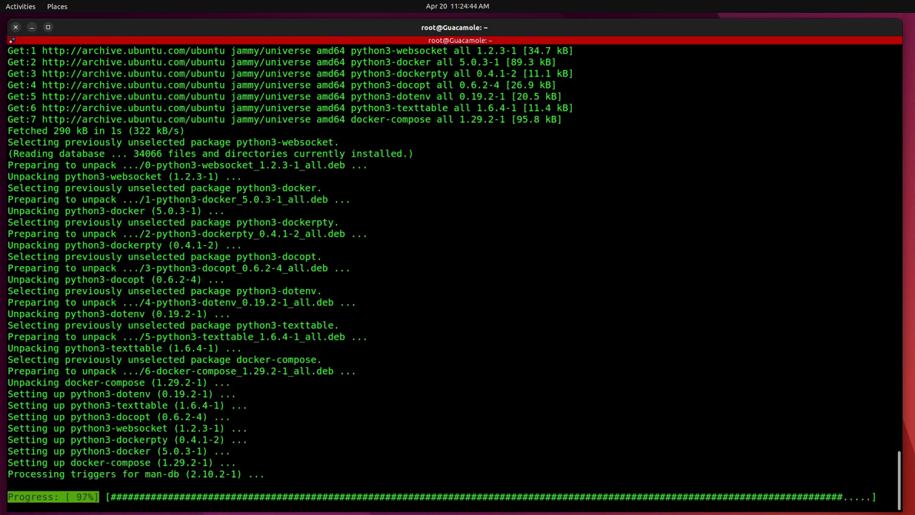
key(Return)
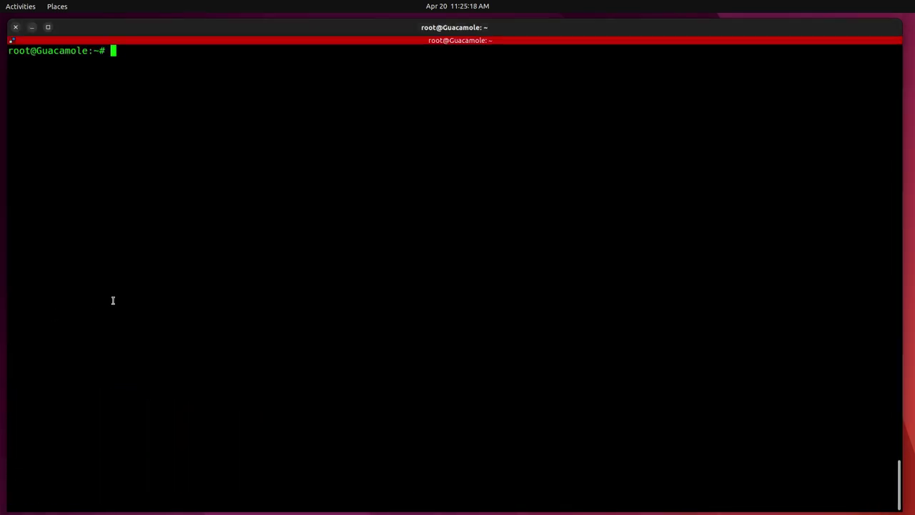
Add the new user to the docker group with usermod -aG docker.
text(usermod -aG)
text(docker sc)
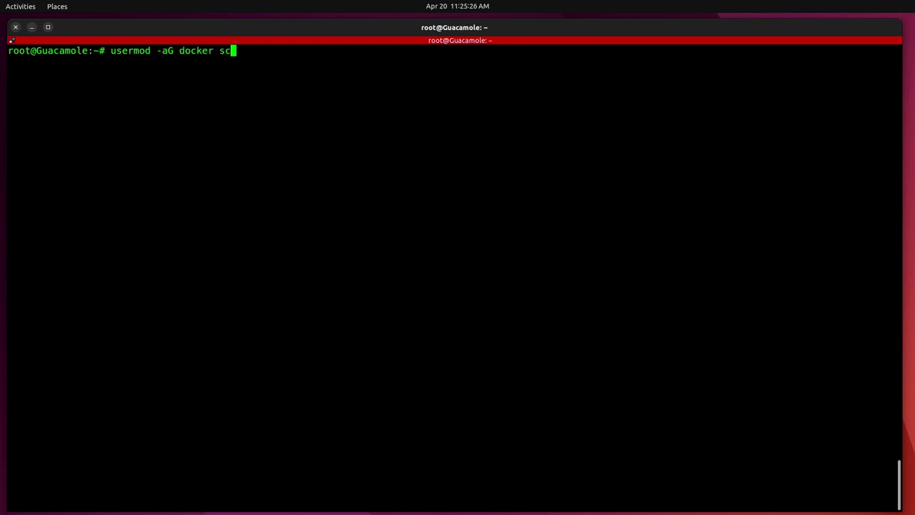
text(ott)
key(Return)
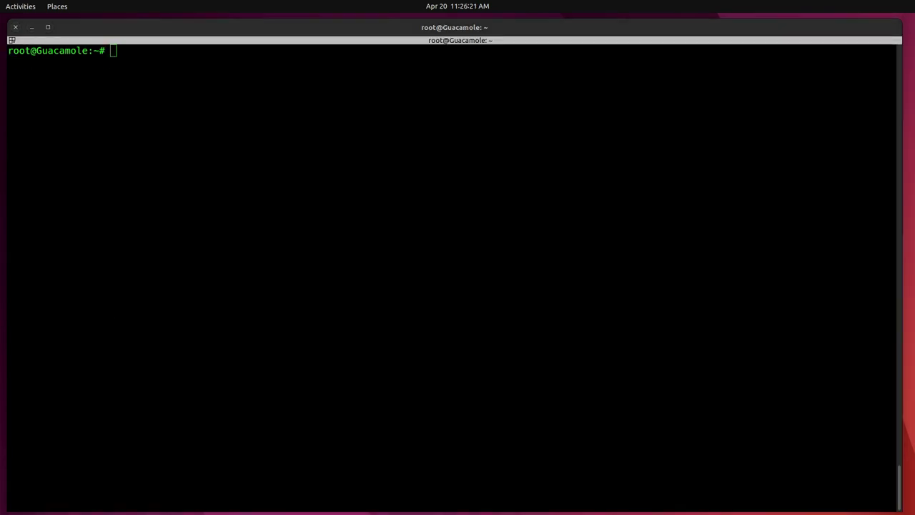
click(96, 322)
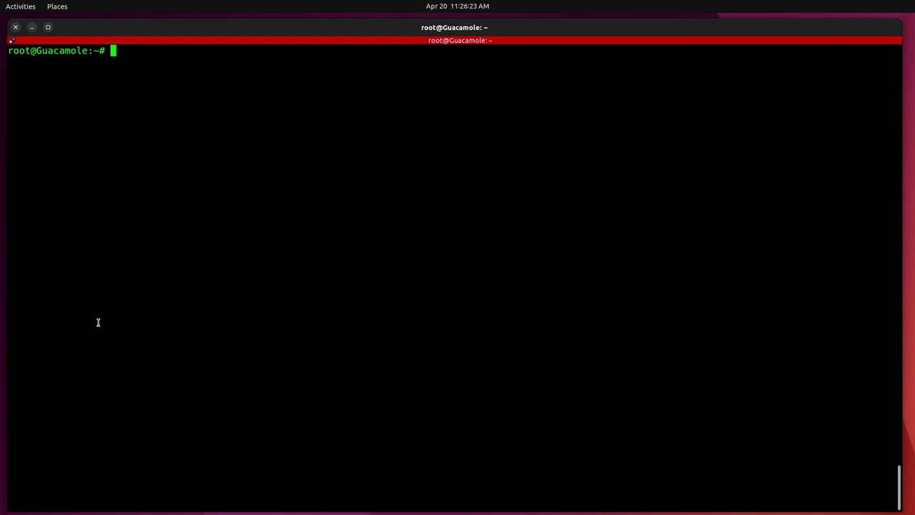
Install net-tools and openssh-server with apt, then return to a cleared prompt.
text(apt install net-t)
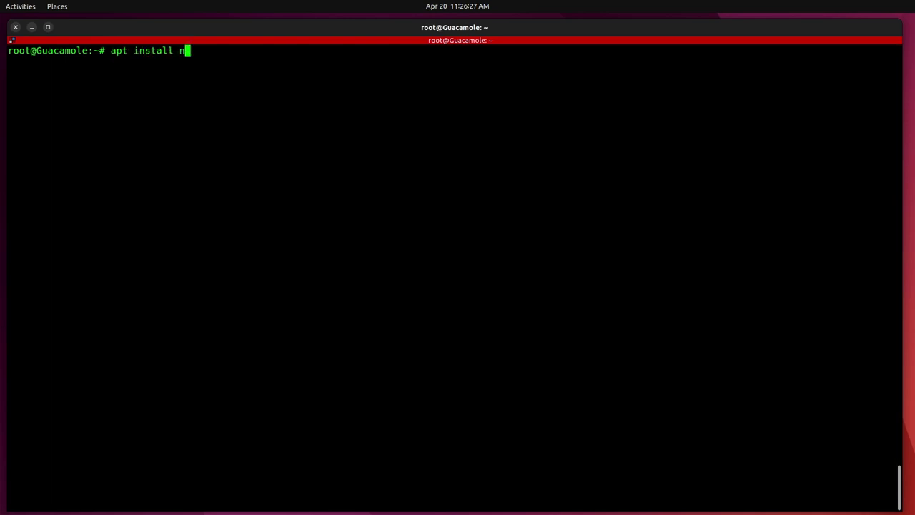
text(ools)
key(Return)
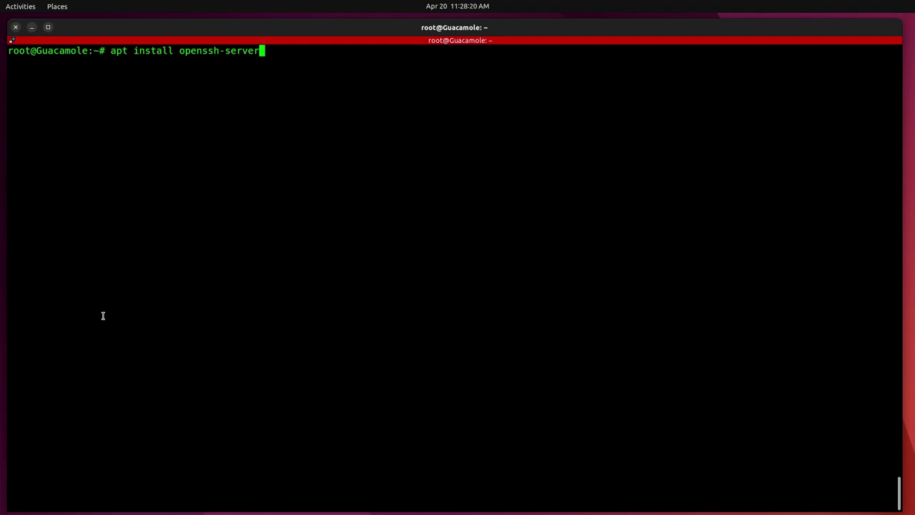
key(Return)
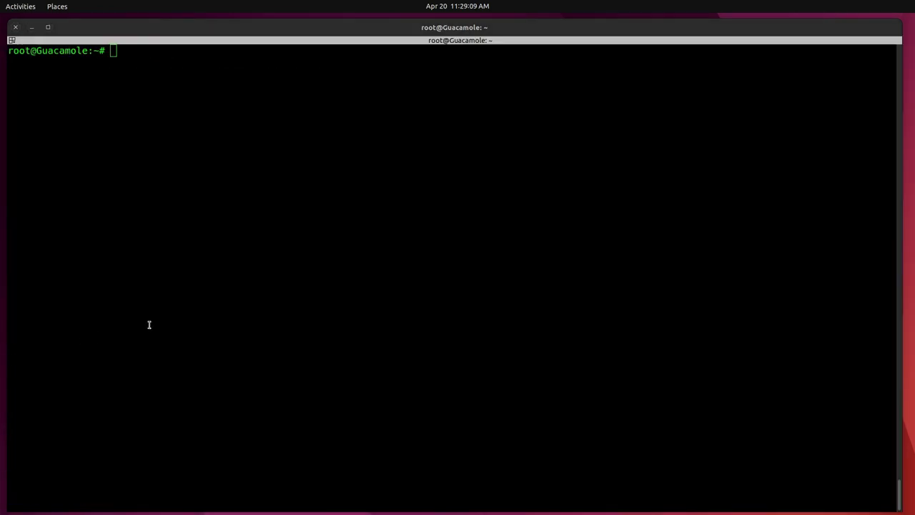
click(183, 313)
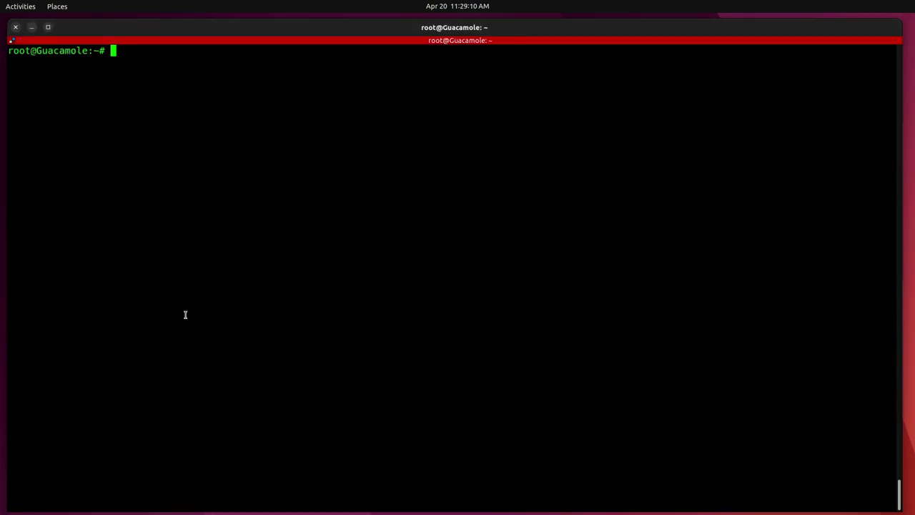
Run ifconfig and copy the eth0 inet address 172.16.1.152.
text(ex)
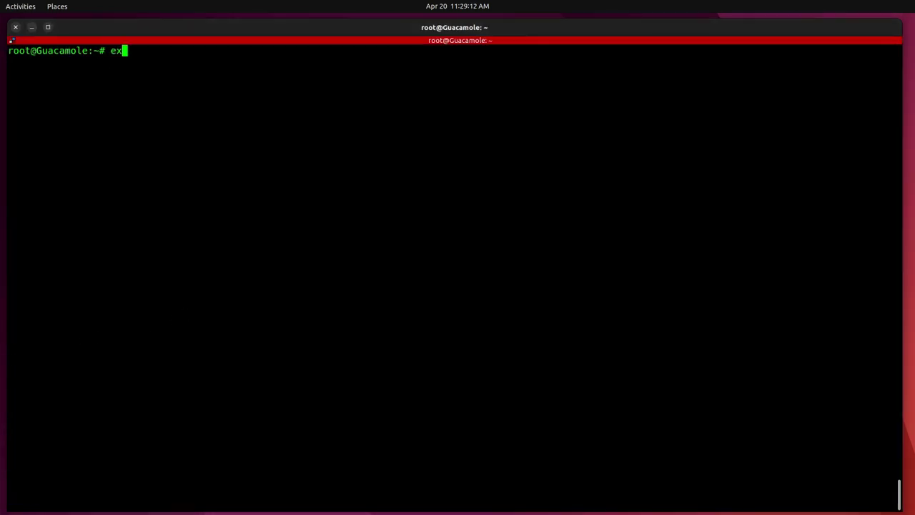
key(BackSpace)
key(BackSpace)
text(ifconfig)
key(Return)
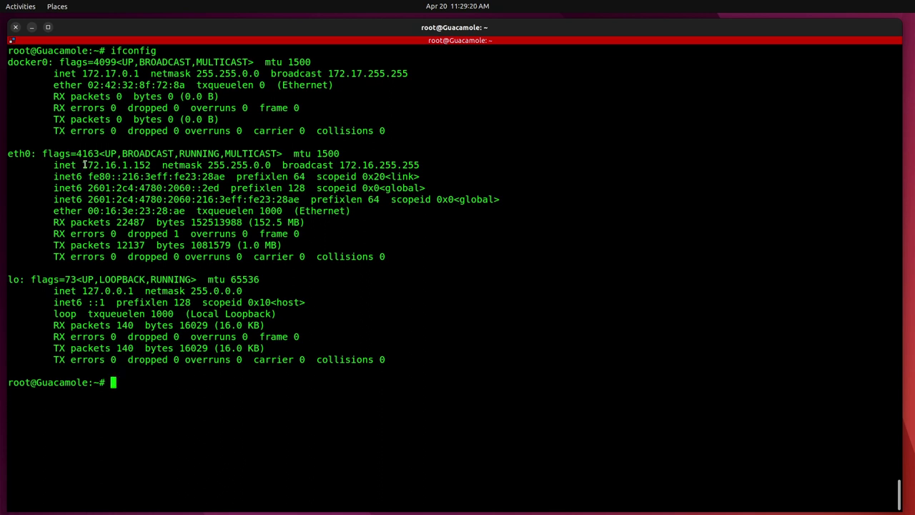
drag(88, 165, 149, 165)
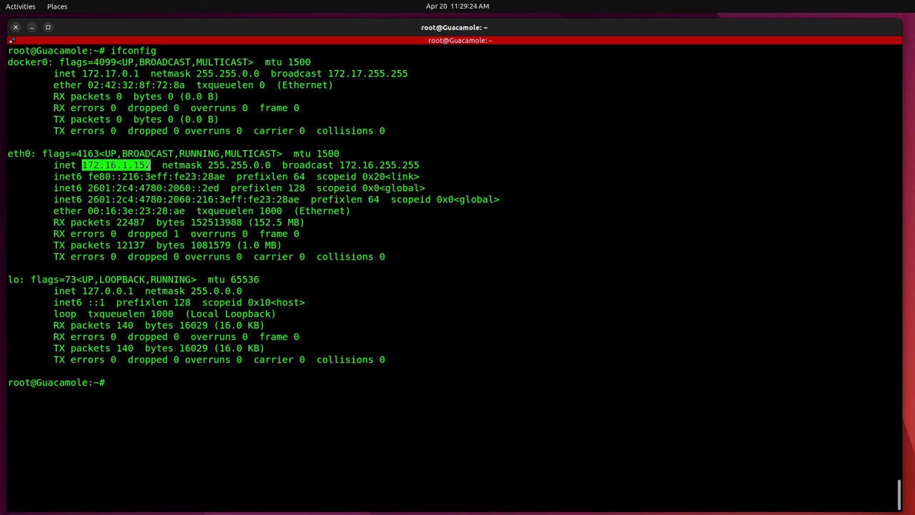
right_click(133, 165)
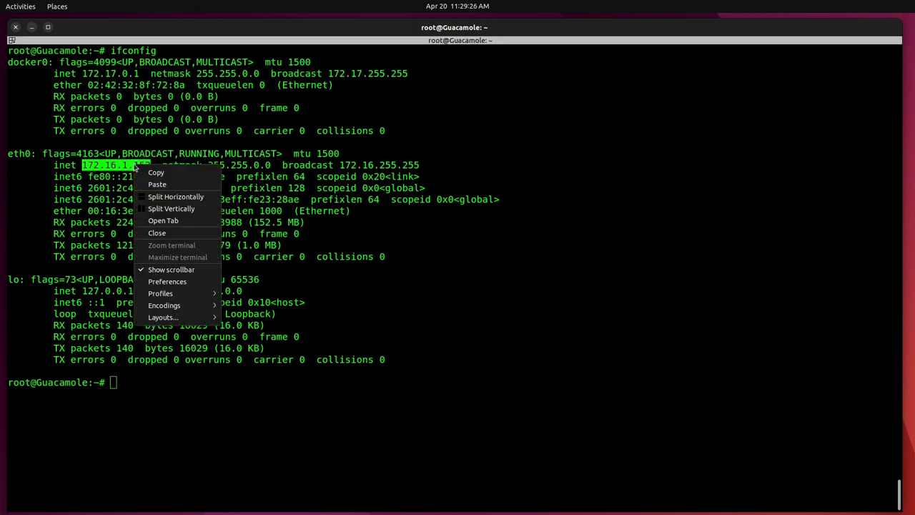
click(147, 173)
click(204, 252)
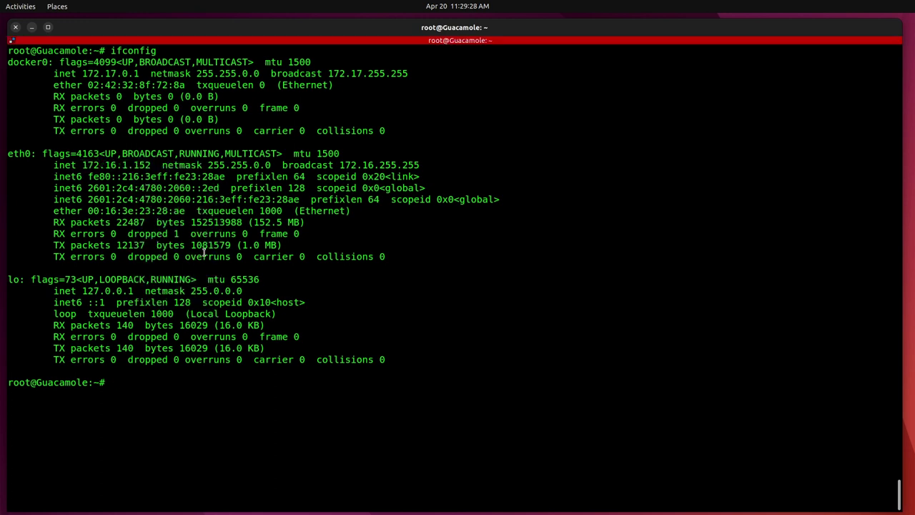
Exit the root shell and clear the terminal.
text(exit)
key(Return)
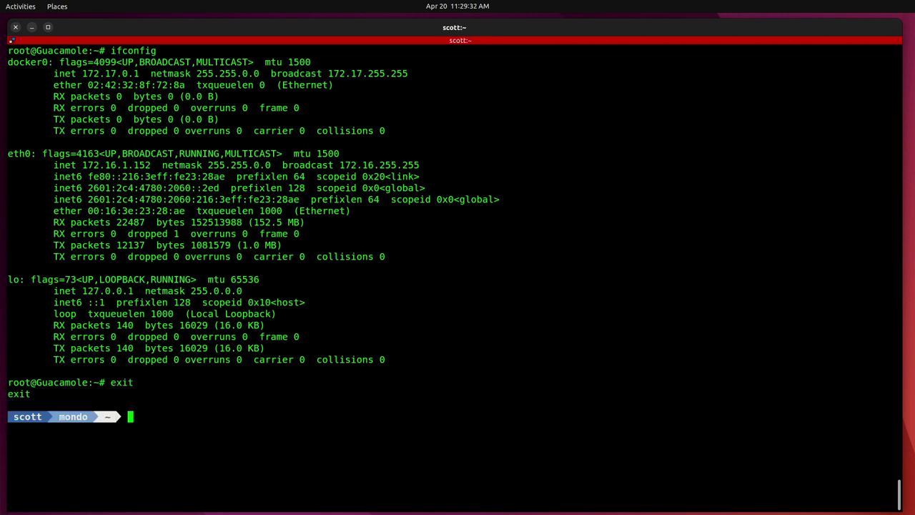
key(ctrl+l)
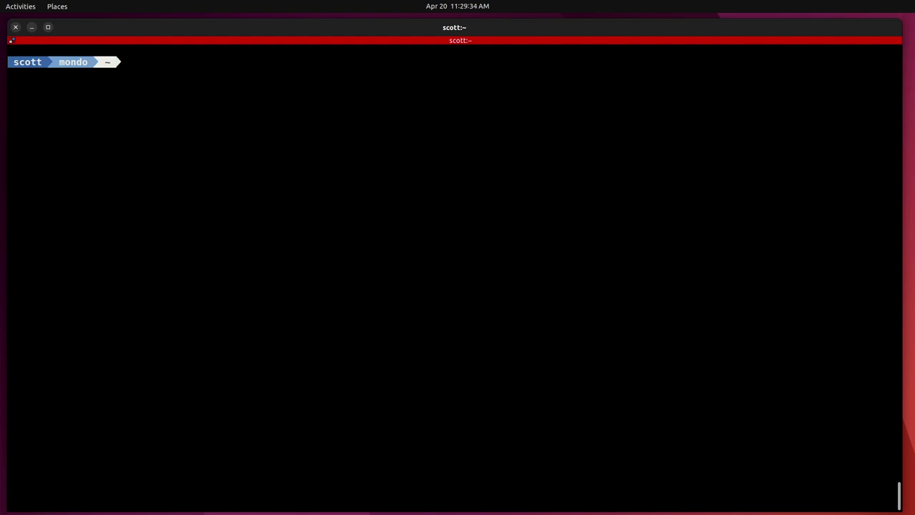
SSH to 172.16.1.152, accept the host key with 'yes' and log in with the account password.
text(ssh)
key(ctrl+shift+v)
key(Return)
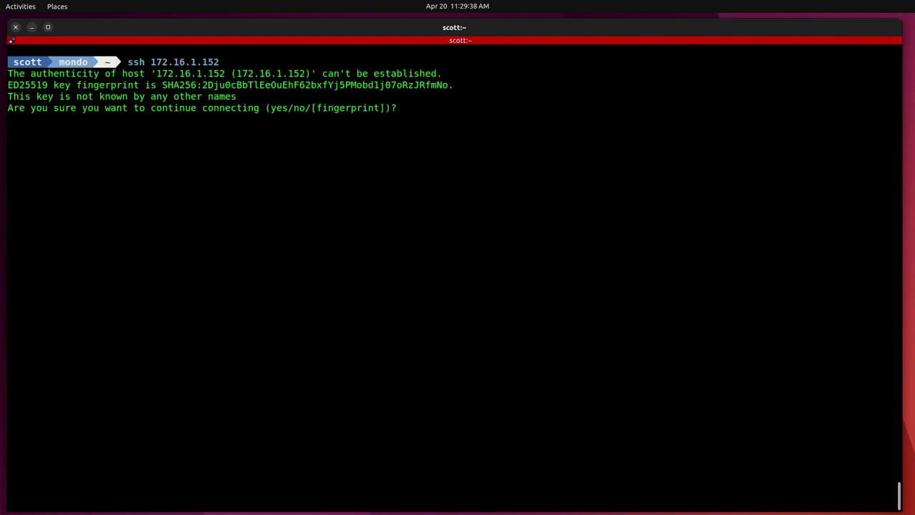
text(t])? yes)
key(Return)
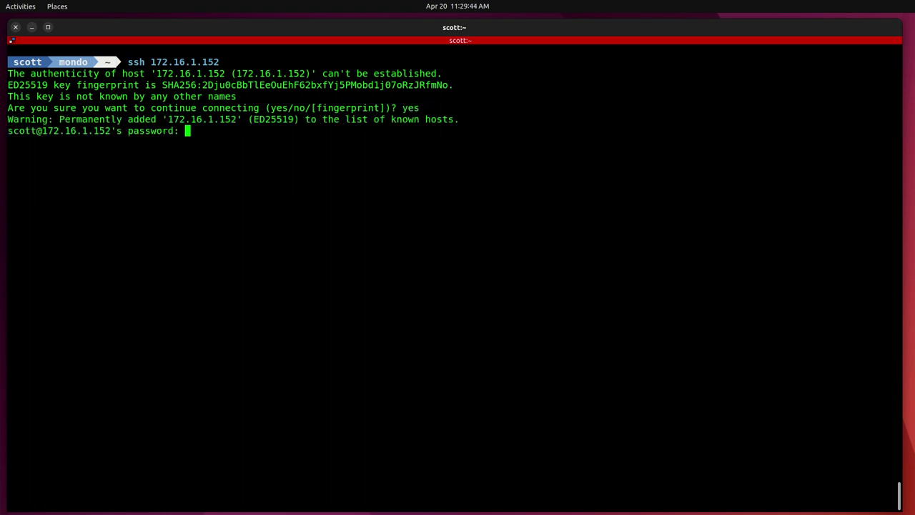
key(Return)
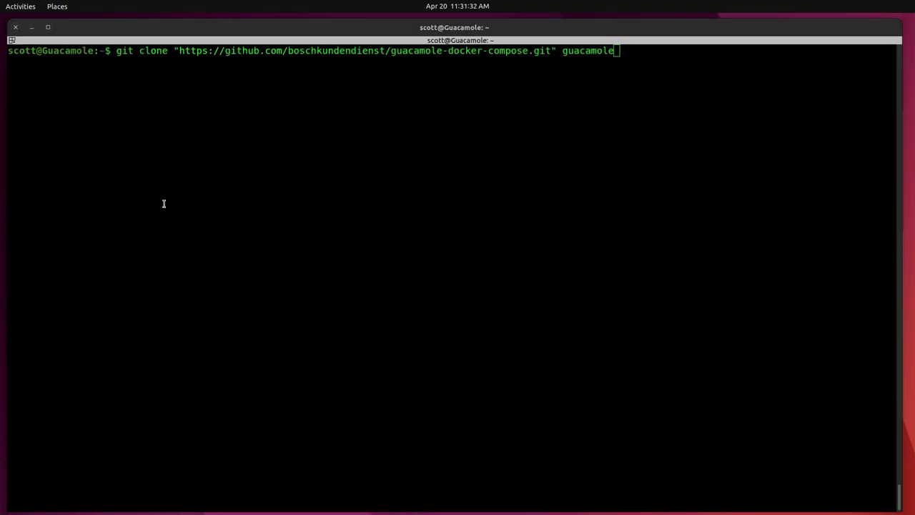
Clone the guacamole-docker-compose repository into 'guacamole' and list the home folder.
click(164, 204)
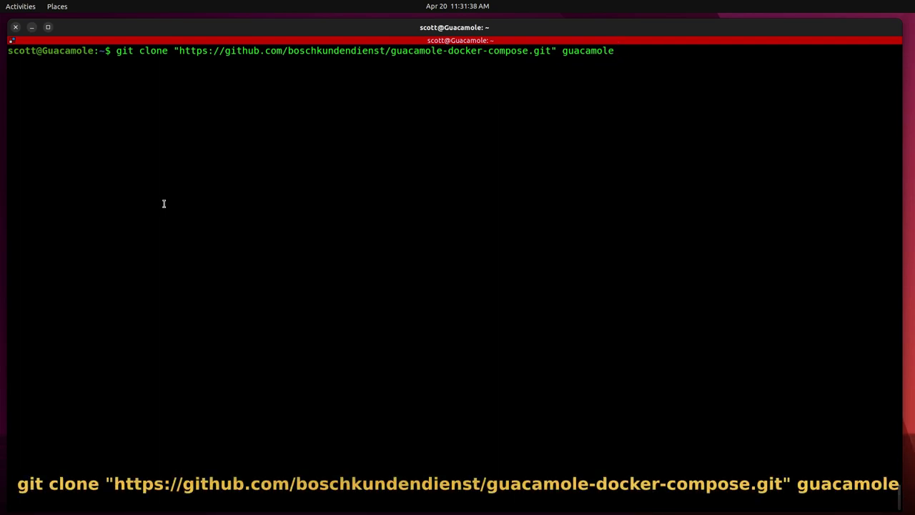
key(Return)
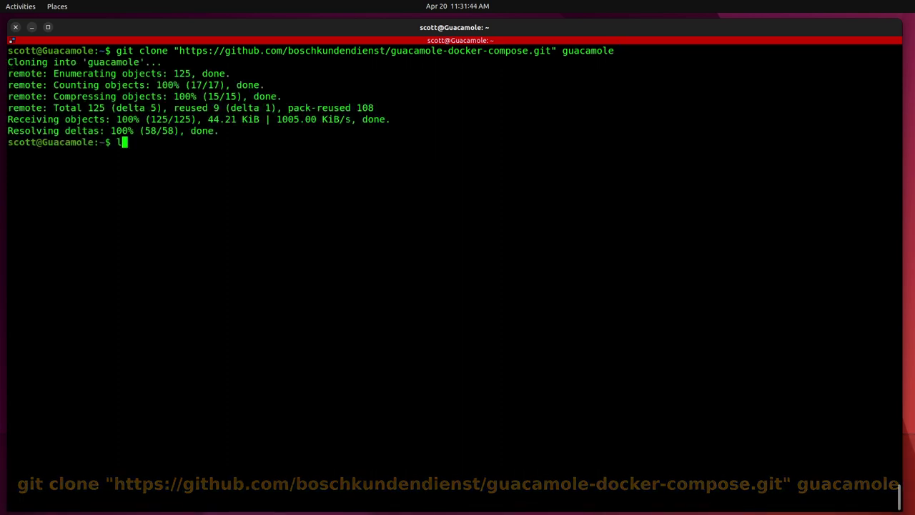
text(ls)
key(Return)
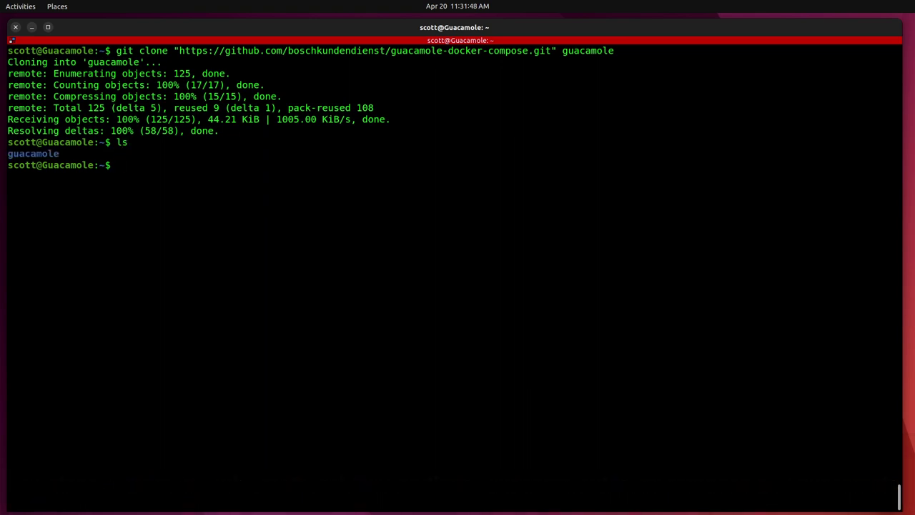
Enter the guacamole folder and list docker-compose.yml, nginx, prepare.sh and reset.sh.
text(cd guacamole)
key(Return)
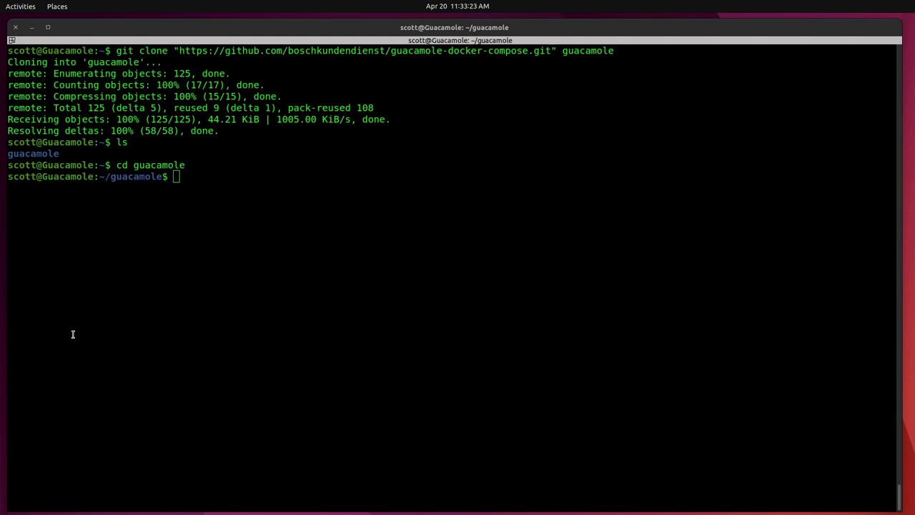
click(72, 334)
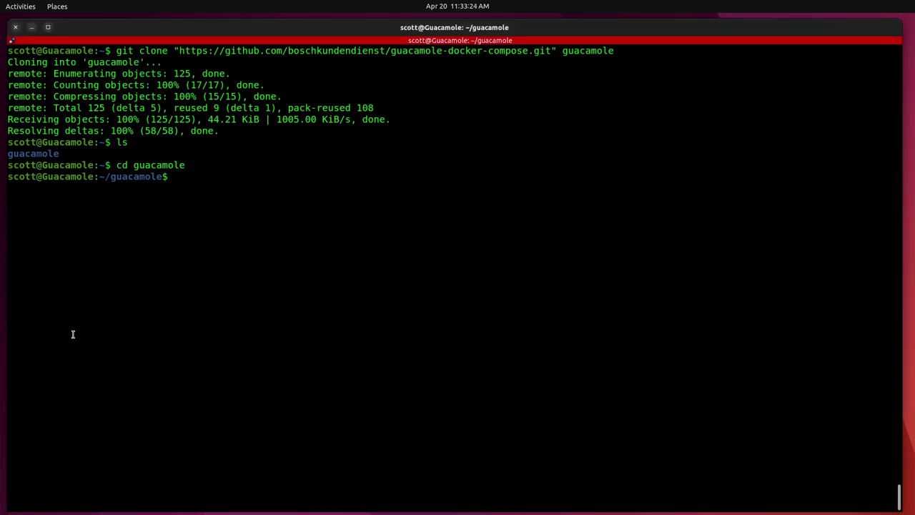
text(LS)
key(BackSpace)
key(BackSpace)
text(ls)
key(Return)
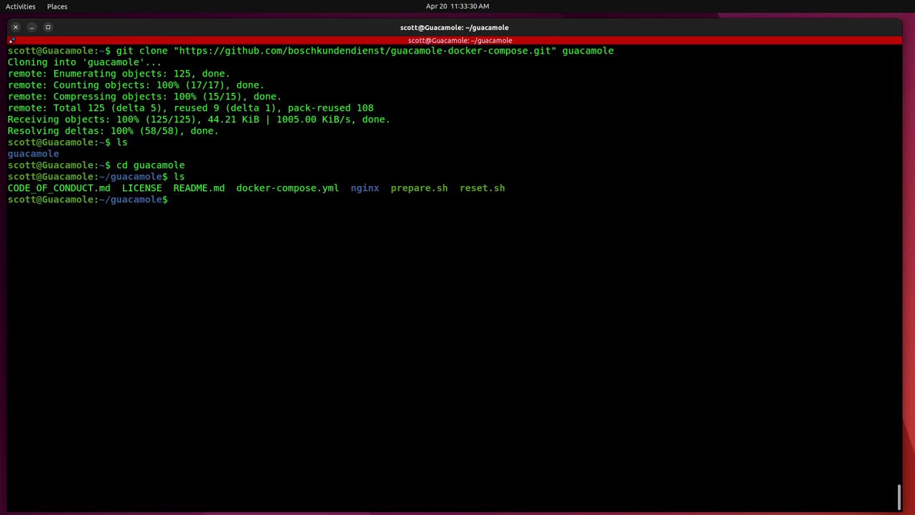
text(.)
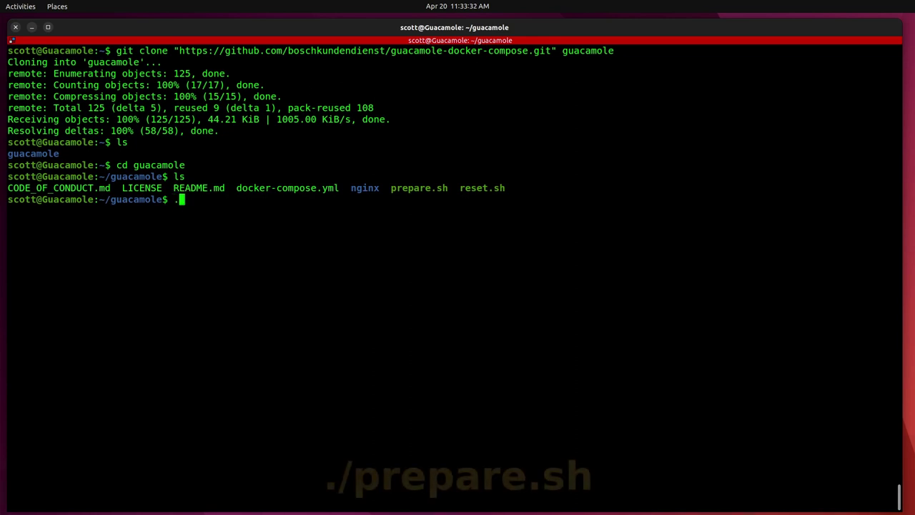
text(/prepare)
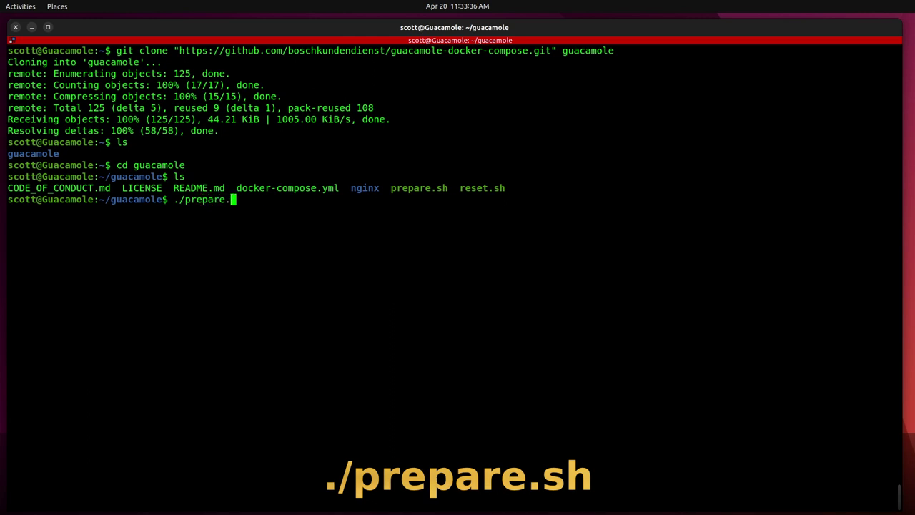
text(.sh)
Run ./prepare.sh to create ./init/initdb.sql and pull the Guacamole images.
key(Return)
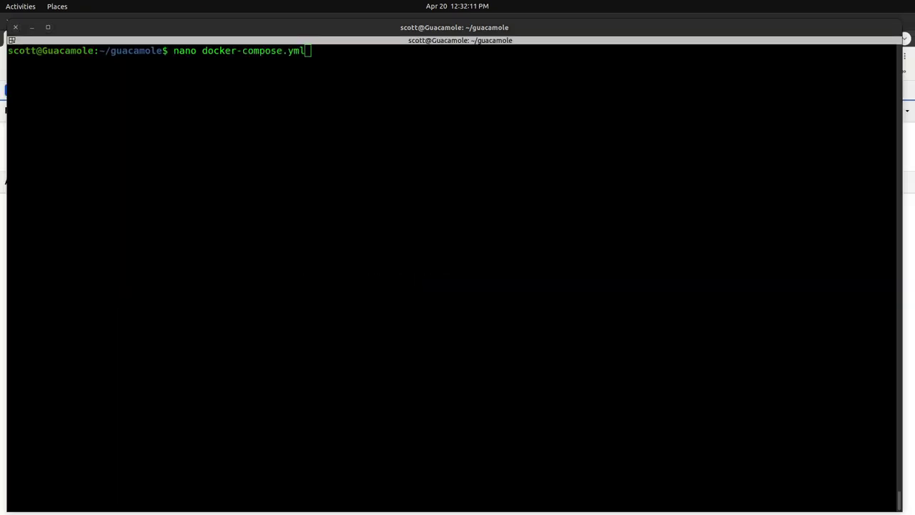
Open docker-compose.yml (162 lines) in the nano editor.
click(97, 115)
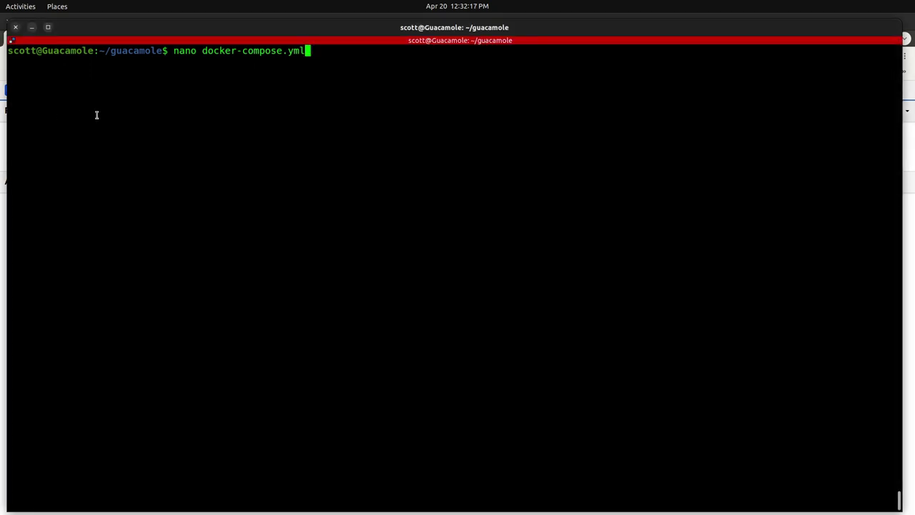
key(Return)
Erase the placeholder value of the postgres POSTGRES_PASSWORD, leaving only the empty quotes.
key(Down)
key(Down)
key(Down)
key(Down)
key(Down)
key(Down)
key(Down)
key(Down)
key(Down)
key(Down)
key(Down)
key(Down)
key(Down)
key(Down)
key(Down)
key(Down)
key(Down)
key(Down)
key(Down)
key(Down)
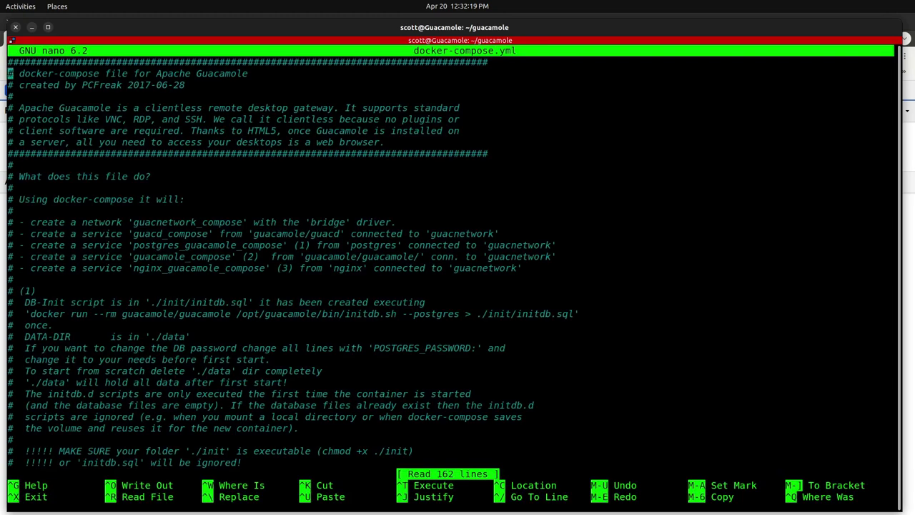
key(Down)
key(Down)
key(Down)
key(Down)
key(Down)
key(Down)
key(Down)
key(Down)
key(Down)
key(Down)
key(Down)
key(Down)
key(Down)
key(Down)
key(Down)
key(Down)
key(Down)
key(Down)
key(Down)
key(Down)
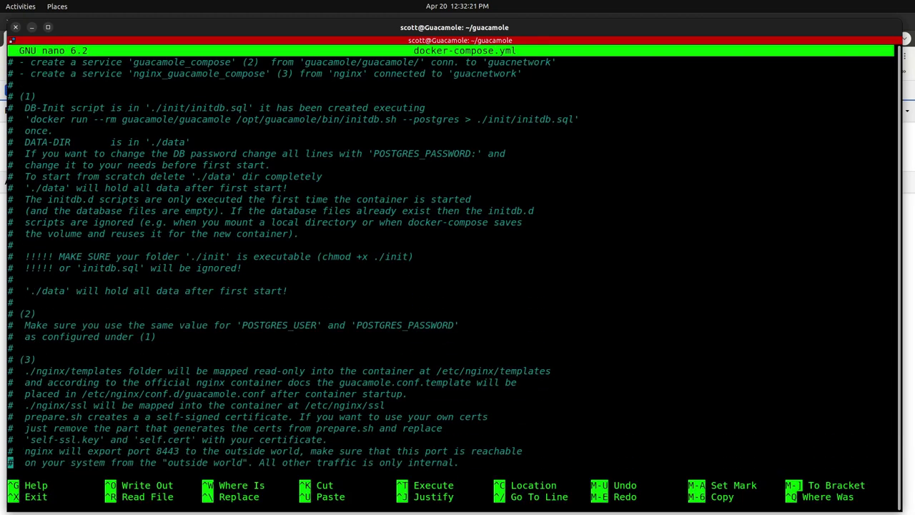
key(Down)
key(Down)
key(Down)
key(Down)
key(Down)
key(Down)
key(Down)
key(Down)
key(Down)
key(Down)
key(Down)
key(Down)
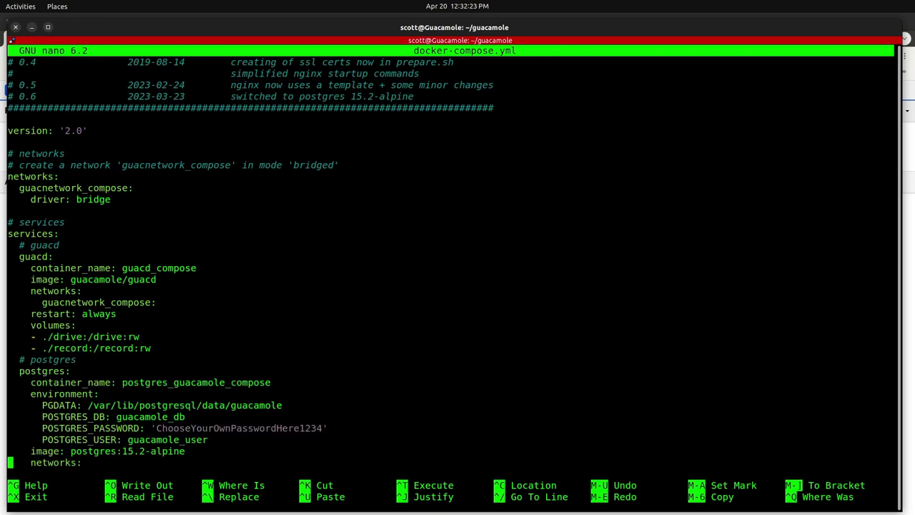
key(Down)
key(Down)
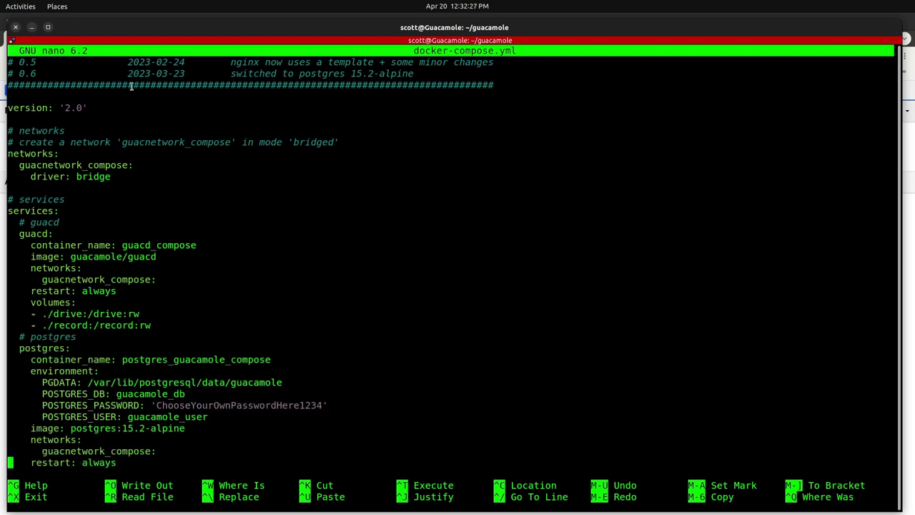
key(Up)
key(Up)
key(Up)
key(Up)
key(Up)
key(Right)
key(Right)
key(Right)
key(Right)
key(Right)
key(Right)
key(Right)
key(Right)
key(Right)
key(Right)
key(Right)
key(Right)
key(Right)
key(Right)
key(Right)
key(Right)
key(Right)
key(Right)
key(Right)
key(Right)
key(Right)
key(Right)
key(Right)
key(Right)
key(BackSpace)
key(BackSpace)
key(BackSpace)
key(BackSpace)
key(BackSpace)
key(BackSpace)
key(BackSpace)
key(BackSpace)
key(BackSpace)
key(BackSpace)
key(BackSpace)
key(BackSpace)
key(BackSpace)
key(BackSpace)
key(BackSpace)
key(BackSpace)
key(BackSpace)
key(BackSpace)
key(BackSpace)
key(BackSpace)
key(BackSpace)
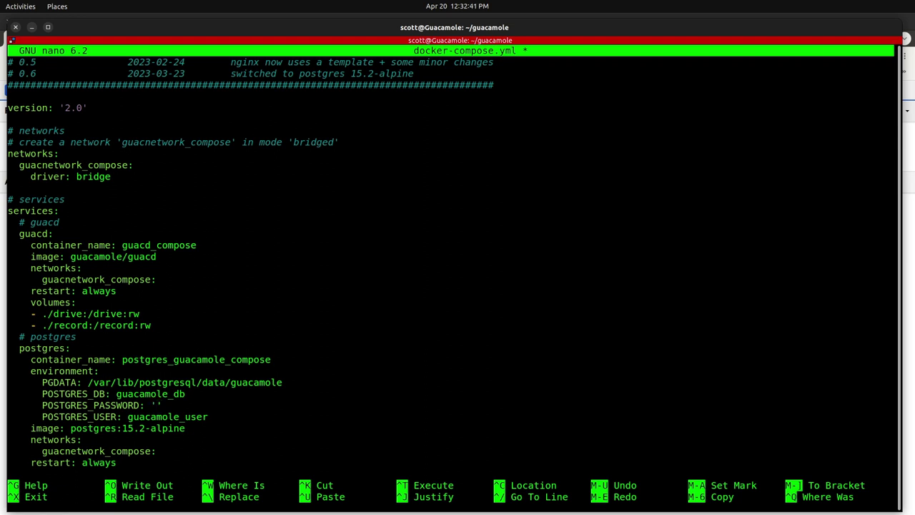
Enter a new postgres database password and copy it.
drag(156, 405, 241, 405)
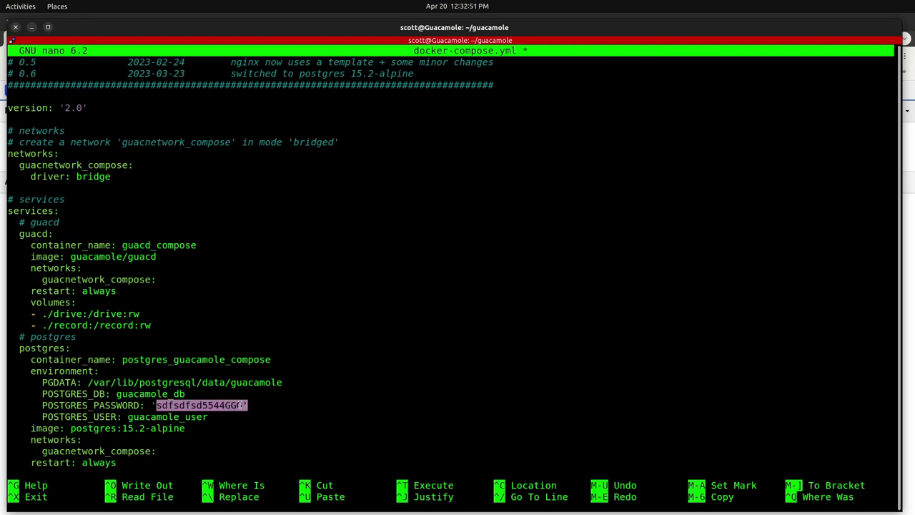
right_click(243, 405)
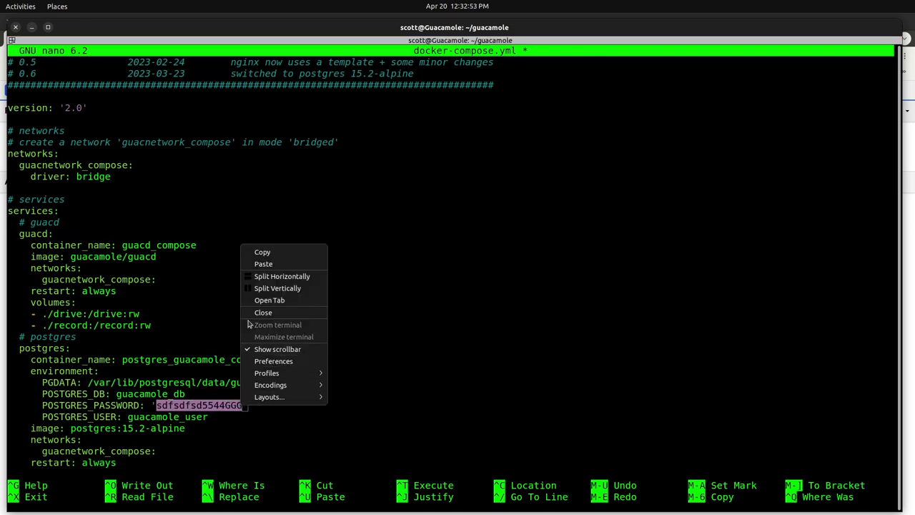
click(261, 252)
click(282, 348)
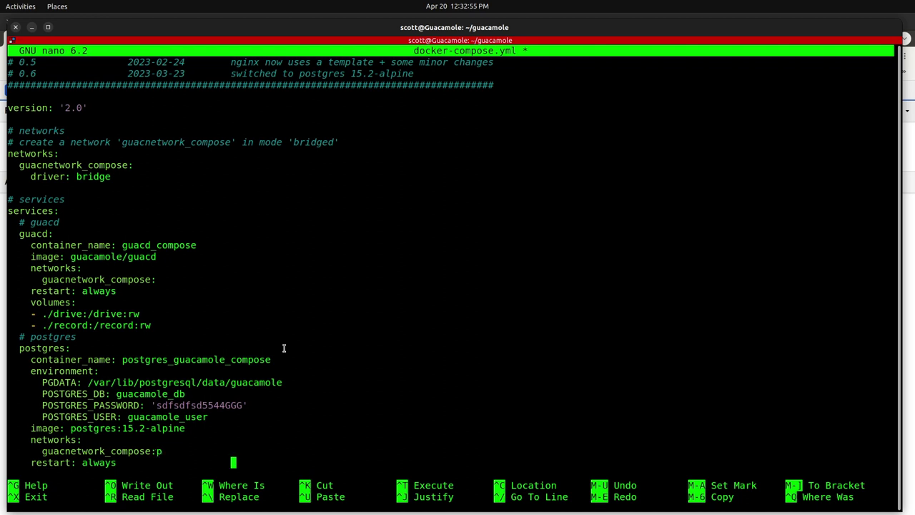
Replace the guacamole service's POSTGRES_PASSWORD placeholder with the copied postgres password.
scroll(284, 348, down, 1)
scroll(284, 349, down, 1)
key(Down)
key(Down)
key(Down)
key(Down)
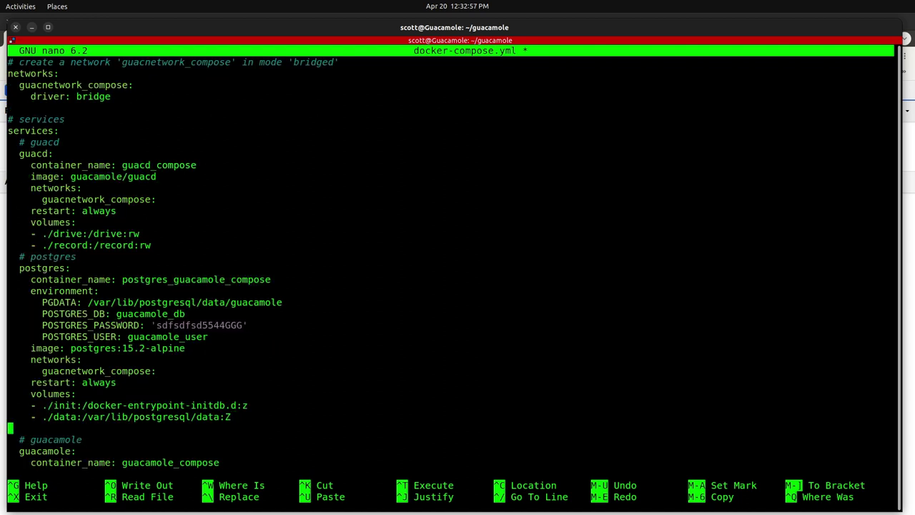
key(Down)
key(Down)
key(Down)
key(Down)
key(Down)
key(Down)
key(Down)
key(Down)
key(Down)
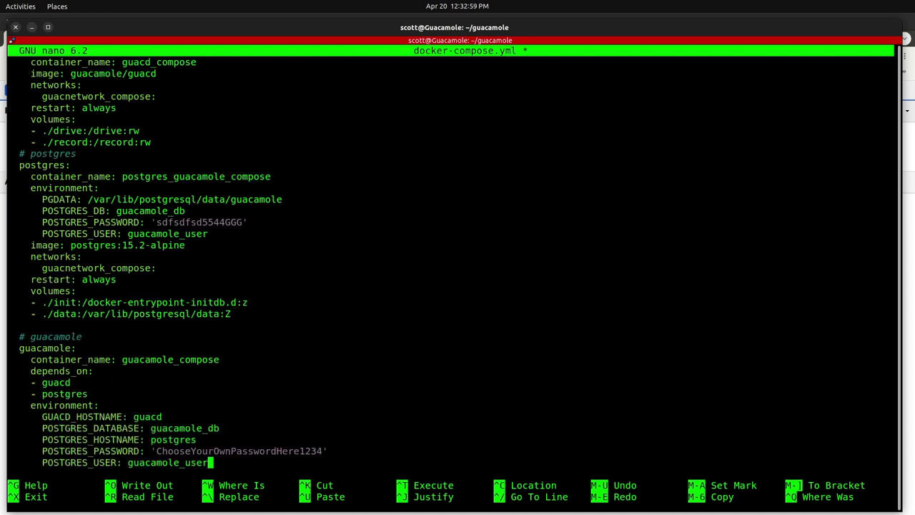
key(Up)
key(Right)
key(Right)
key(Right)
key(Right)
key(Right)
key(Right)
key(Right)
key(Right)
key(Right)
key(Right)
key(Right)
key(Right)
key(Right)
key(Right)
key(BackSpace)
key(BackSpace)
key(BackSpace)
key(BackSpace)
key(BackSpace)
key(BackSpace)
key(BackSpace)
key(BackSpace)
key(BackSpace)
key(BackSpace)
key(BackSpace)
key(BackSpace)
key(BackSpace)
key(BackSpace)
key(BackSpace)
key(BackSpace)
key(BackSpace)
key(BackSpace)
key(BackSpace)
key(BackSpace)
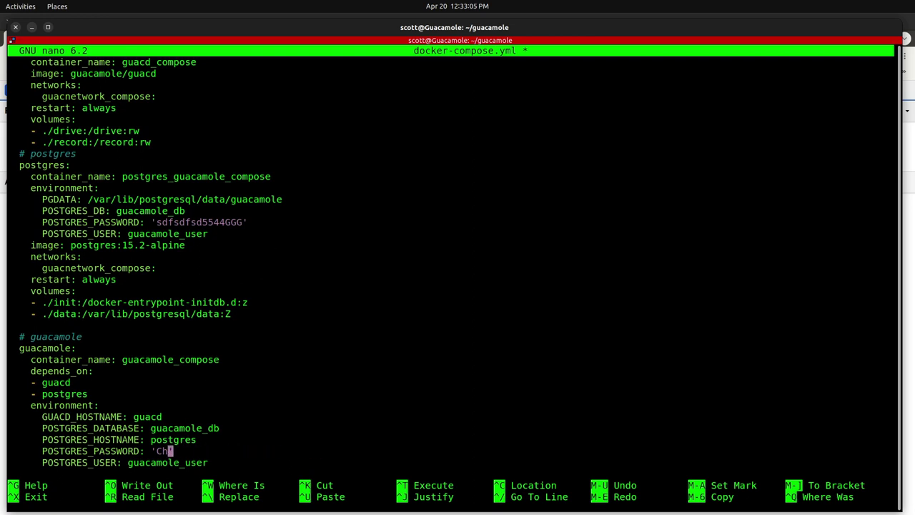
key(BackSpace)
key(BackSpace)
key(ctrl+shift+v)
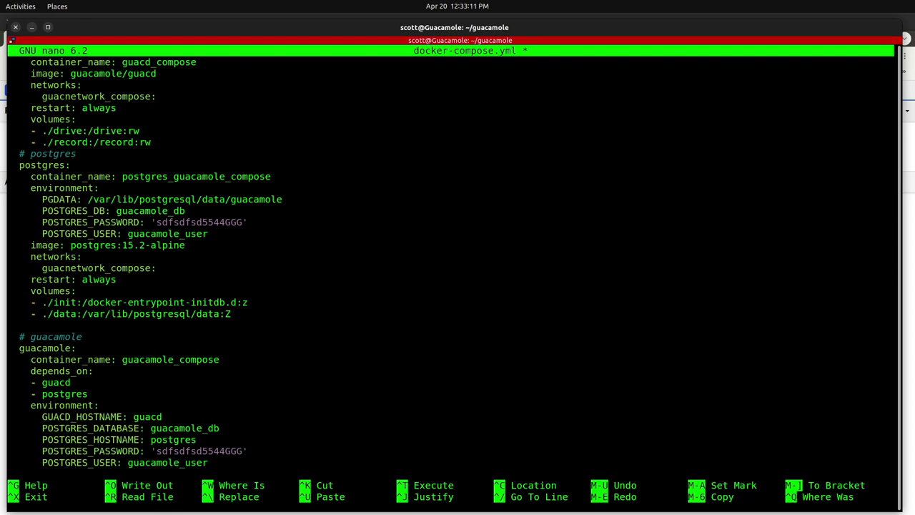
Add 'image: guacamole/guacamole', 'links: - guacd' and 'networks:' lines, plus a blank line below POSTGRES_USER.
key(Down)
key(Return)
text(image: guacamole/guacamole)
key(Return)
text(links:)
key(Return)
text(- guacd)
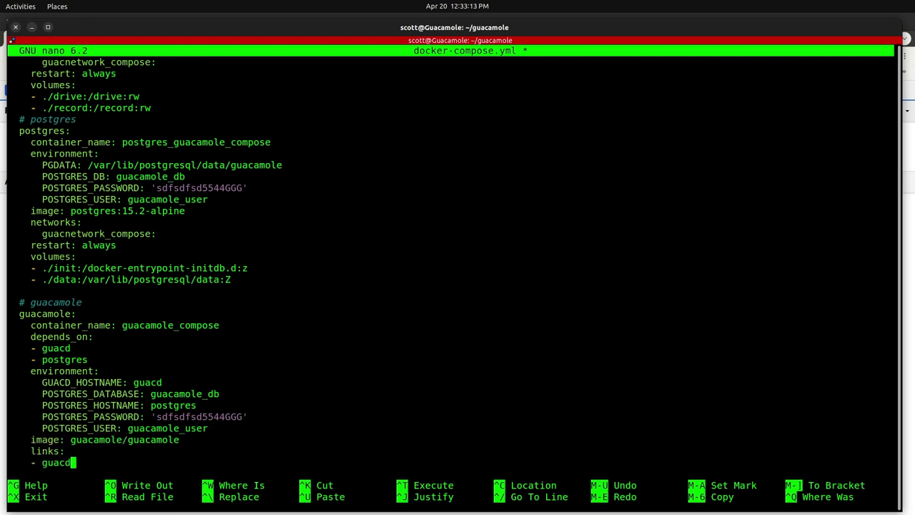
key(Return)
text(networks:)
key(Up)
key(Up)
key(Up)
key(Up)
key(End)
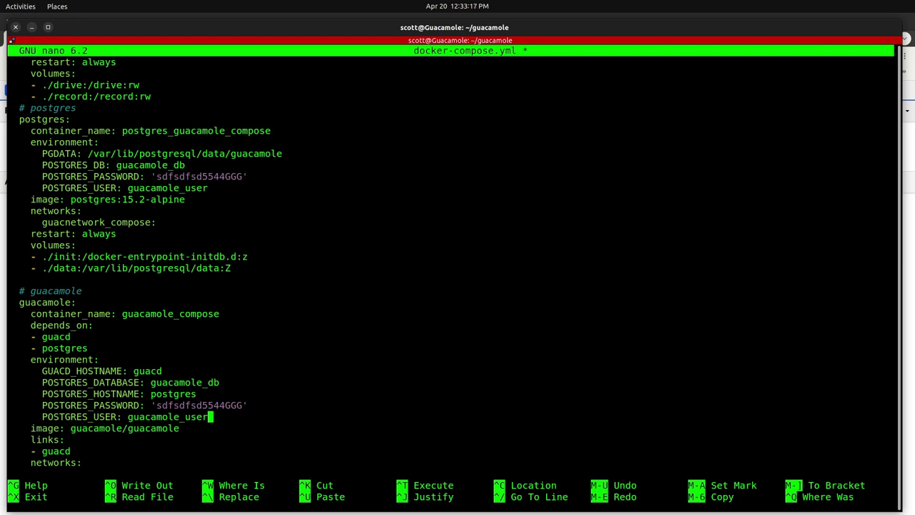
key(Return)
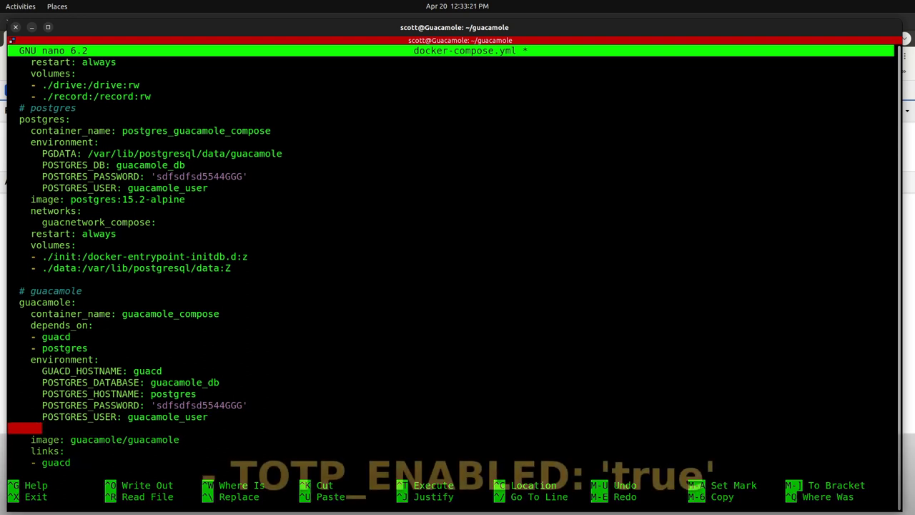
Type TOTP_ENABLED: 'true' and, on the next line, WEBAPP_CONTEXT: 'ROOT' in the guacamole environment.
text(TO)
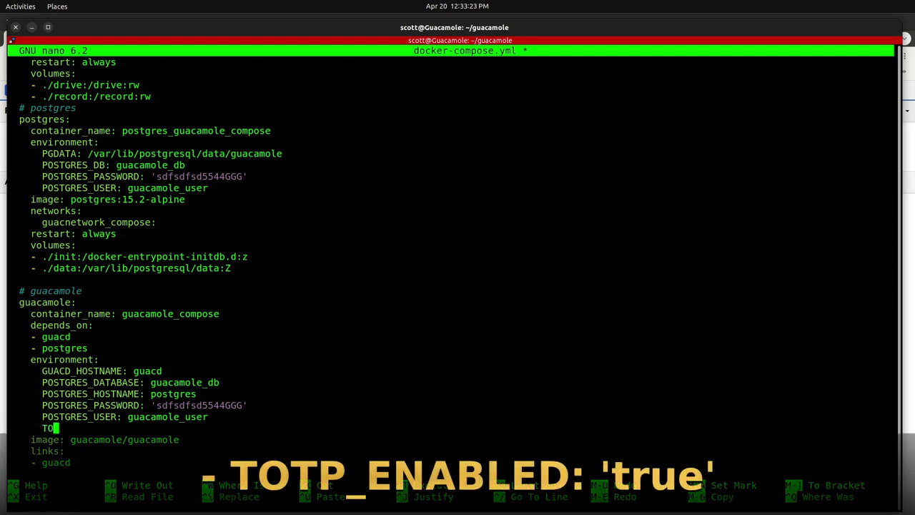
text(TP_ENABLED: 'tr)
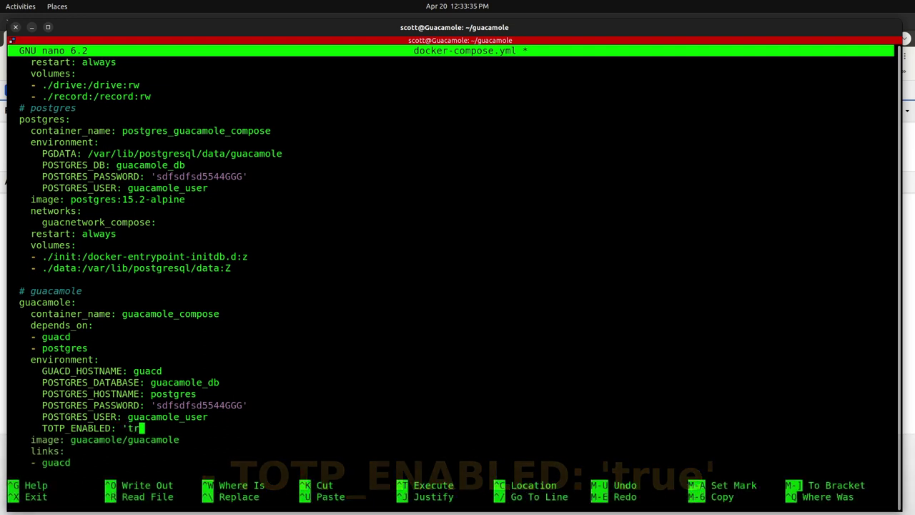
text(ue')
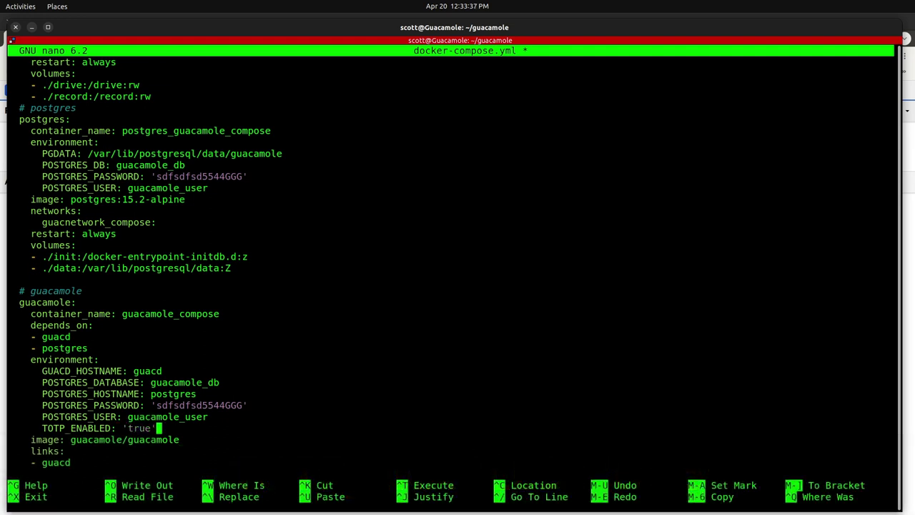
key(Return)
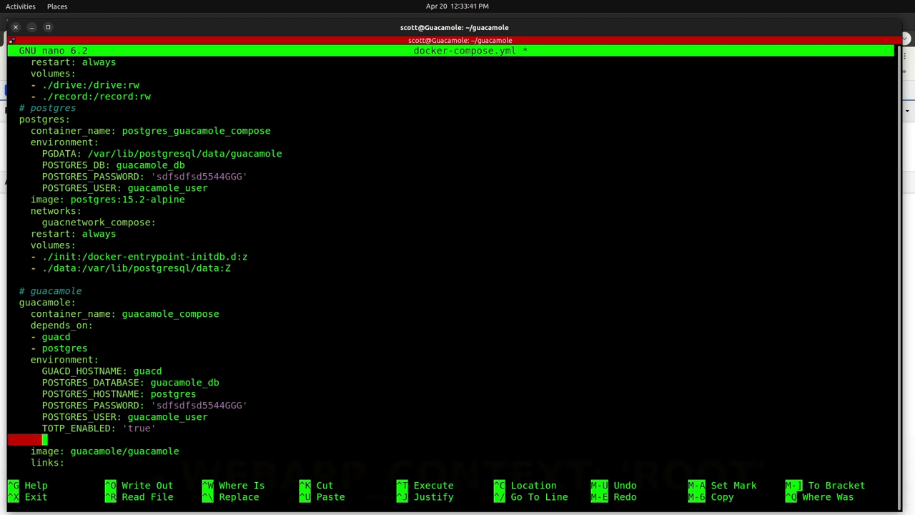
text(WE)
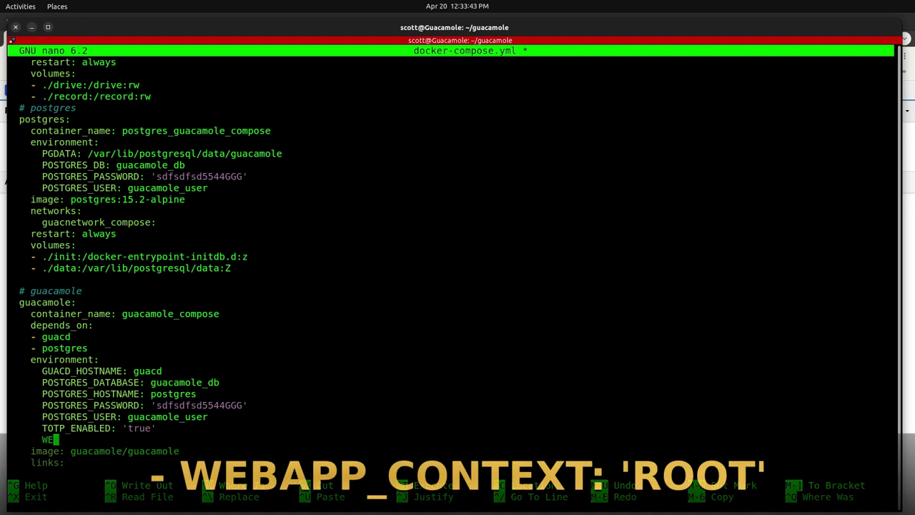
text(BAPP)
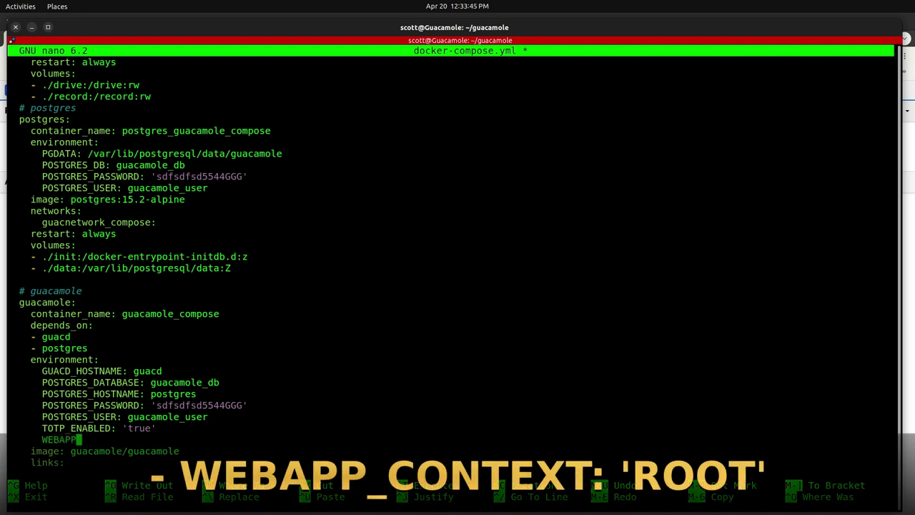
text(_CONTEXT: 'ROOT)
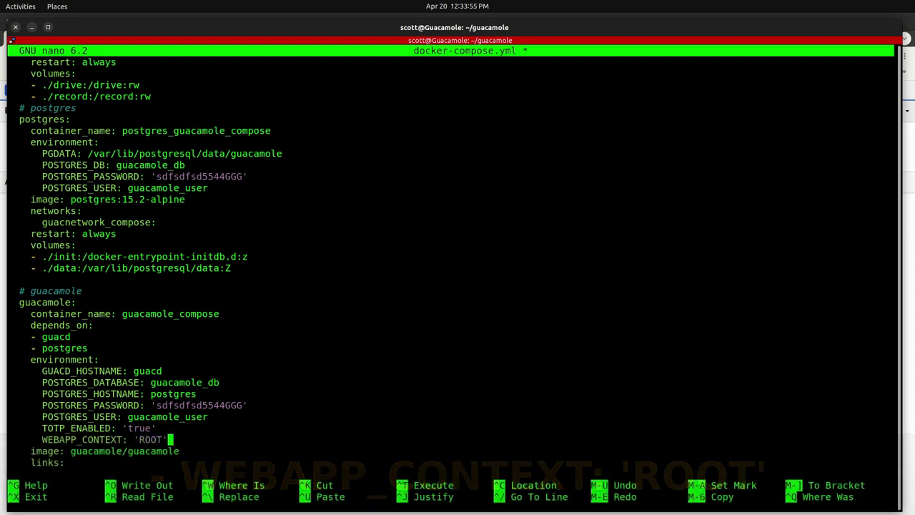
text(')
Add the '- guacd' link, 'networks: guacnetwork_compose:' and 'ports:' lines to the guacamole service.
key(Down)
key(Down)
key(End)
key(Return)
text(- guacd     networks:       guacnetwork_compose:     ports: ## enable next line if not using nginx ##    - 8080:8080/tcp # Guacamole is on :8080/guacamole, not /. ## enable next line when using nginx     - 8080/tcp     restart: always)
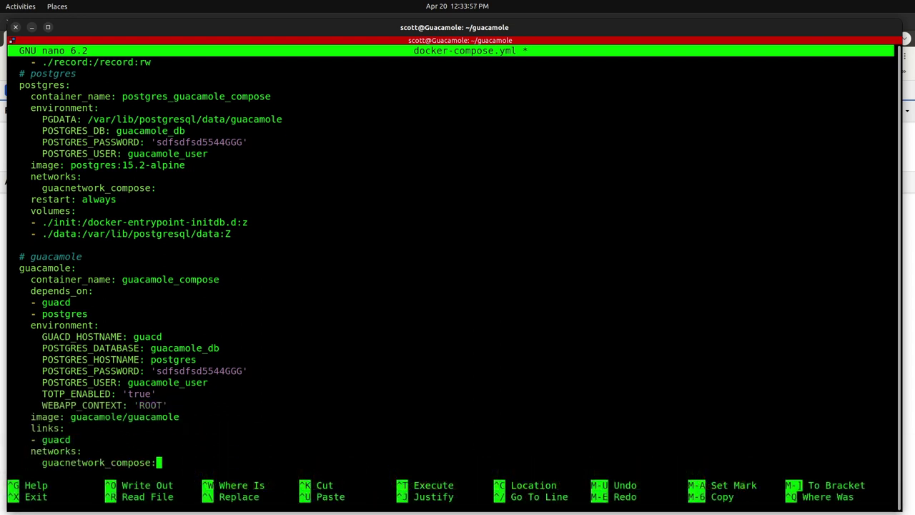
key(Return)
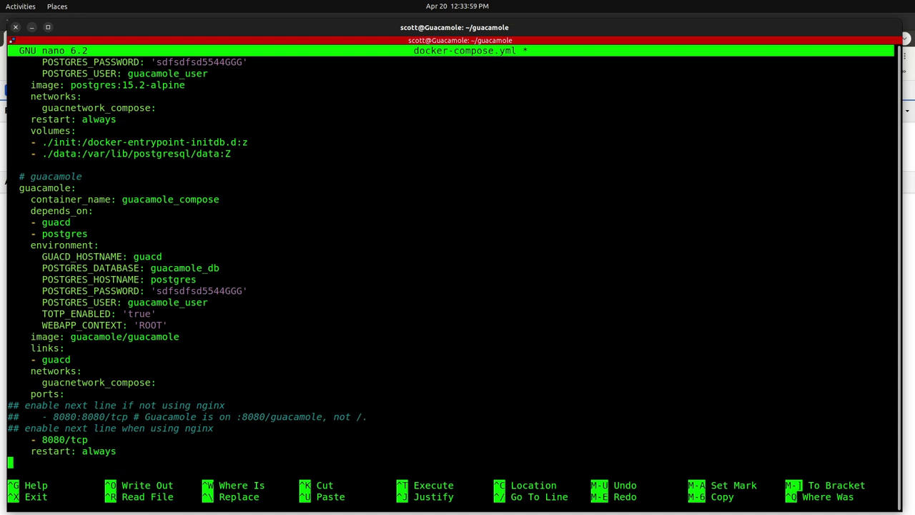
Uncomment the '- 8080:8080/tcp' port mapping and comment out '- 8080/tcp' with ##.
key(BackSpace)
key(Up)
key(Up)
key(Right)
key(Right)
key(Right)
key(Right)
key(Right)
key(Right)
key(Right)
key(Right)
key(Right)
key(Up)
key(Left)
key(Left)
key(Left)
key(Left)
key(Left)
key(Left)
key(Left)
key(Left)
key(Left)
key(Left)
key(Left)
key(Left)
key(Left)
key(Left)
key(Left)
key(Left)
key(Left)
key(Left)
key(Left)
key(Left)
key(Left)
key(Left)
key(Left)
key(Left)
key(Left)
key(Left)
key(BackSpace)
key(BackSpace)
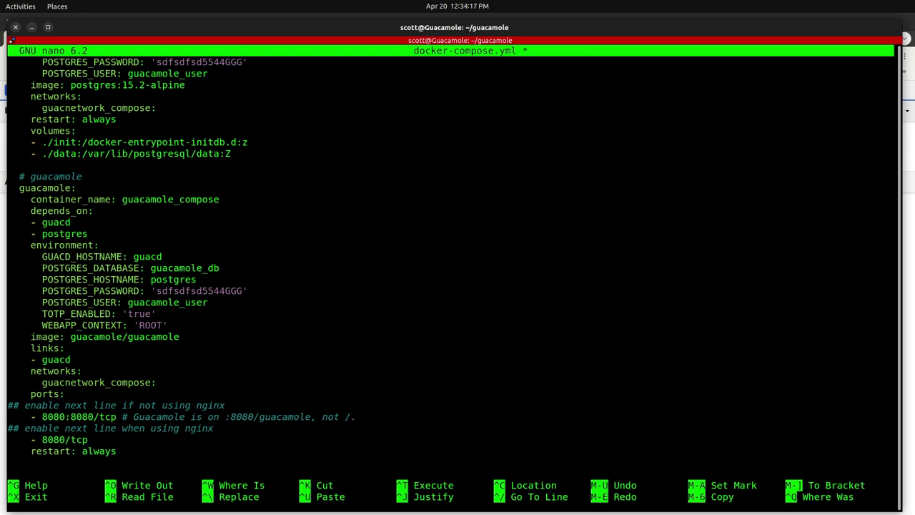
key(Down)
key(Down)
text(##)
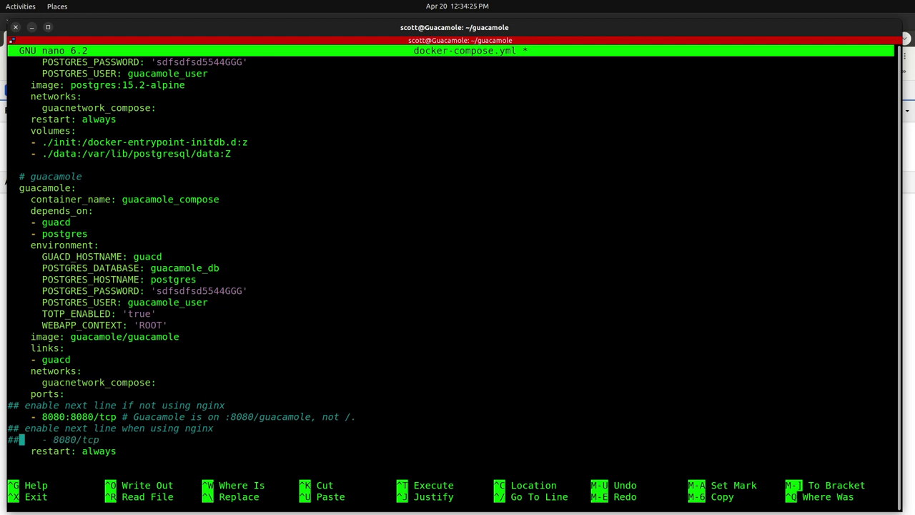
key(Up)
key(Up)
key(Right)
key(Right)
key(Right)
key(Right)
key(Right)
key(Right)
key(Right)
key(Right)
key(Right)
key(Right)
key(Right)
key(Right)
key(Right)
key(Right)
key(Right)
key(Right)
key(Right)
key(Right)
key(Right)
key(Right)
key(Right)
key(Right)
key(Right)
key(Right)
key(Right)
key(Right)
key(Right)
key(Right)
key(Right)
key(Right)
key(Right)
key(Right)
key(Right)
key(Right)
key(Right)
key(Right)
key(Right)
key(Right)
key(Right)
key(Right)
key(Right)
key(Right)
key(Right)
key(Right)
Cut the optional nginx block from docker-compose.yml, save the file and exit nano.
key(Up)
key(Up)
key(Up)
key(Up)
key(Up)
key(Up)
key(Up)
key(Up)
key(Down)
key(Down)
key(Down)
key(Down)
key(Down)
key(Down)
key(Down)
key(Down)
key(Down)
key(Down)
key(Down)
key(Down)
text(########### optional ##############   # nginx   nginx:    container_name: nginx_guacamole_compose    restart: always)
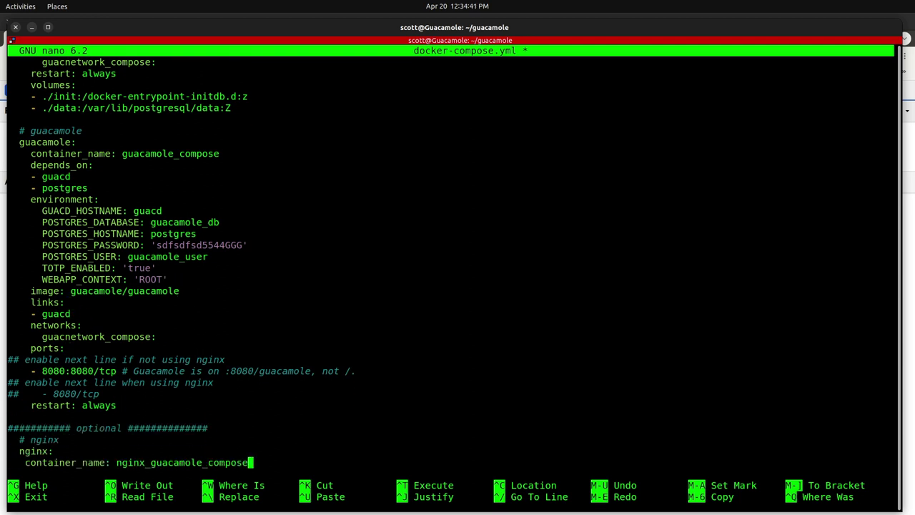
key(Up)
key(Up)
key(Up)
key(Up)
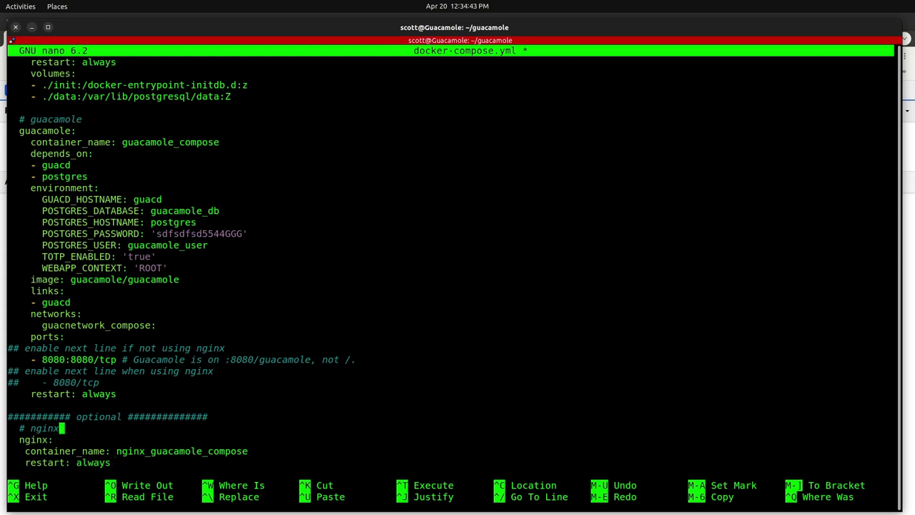
key(Left)
key(Left)
key(Left)
key(Left)
key(Left)
key(Left)
key(Left)
key(Left)
key(Left)
key(Left)
key(Left)
key(Left)
key(Left)
key(Left)
key(Left)
key(Left)
key(Left)
key(Left)
key(Left)
key(Left)
key(Left)
key(Left)
key(Left)
key(Left)
key(ctrl+k)
key(ctrl+k)
key(ctrl+k)
key(ctrl+k)
key(ctrl+k)
key(ctrl+k)
key(ctrl+k)
key(ctrl+k)
key(ctrl+k)
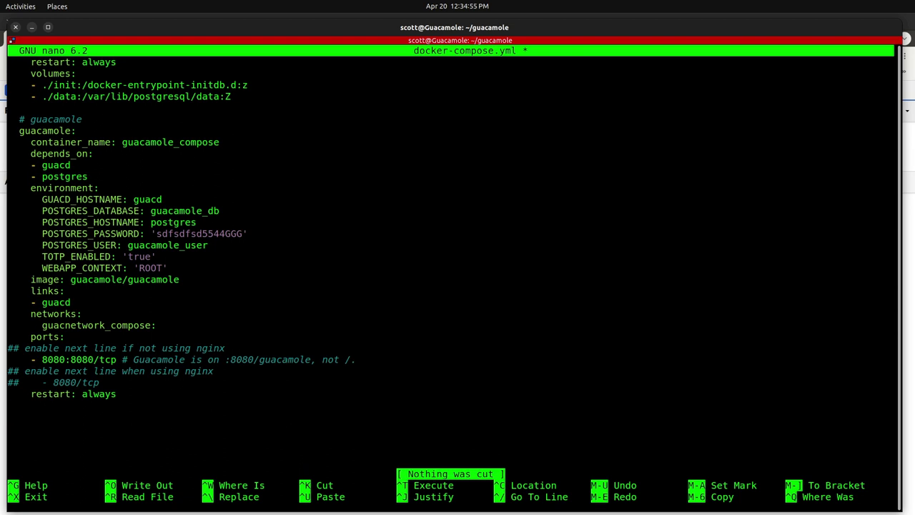
key(ctrl+o)
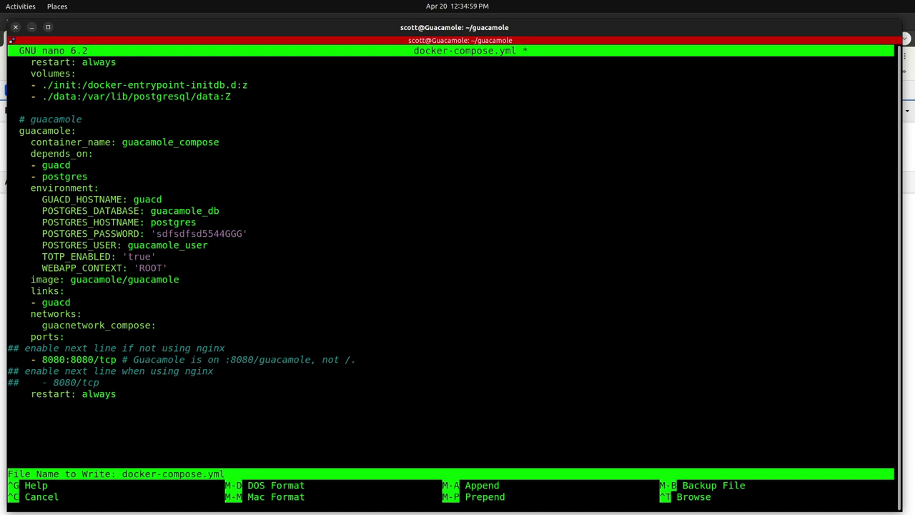
key(Return)
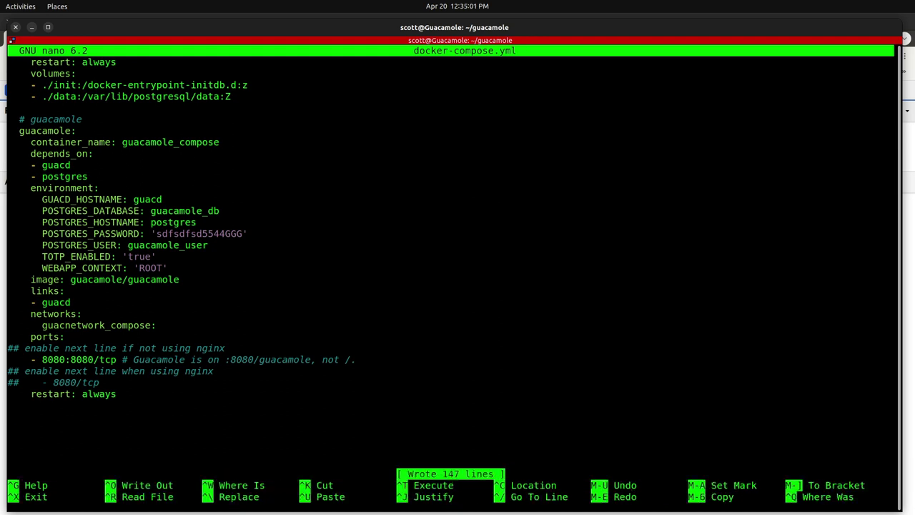
key(ctrl+x)
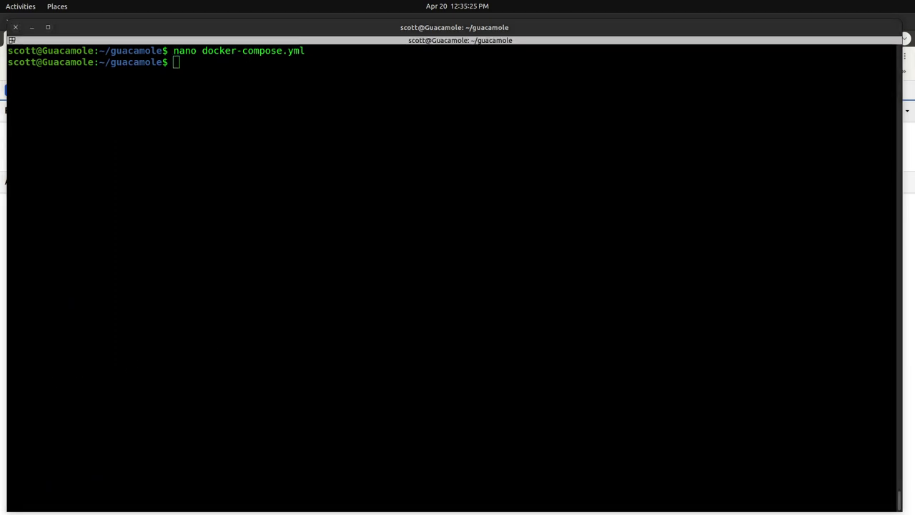
Run docker compose up -d to start the guacd, postgres and guacamole containers.
click(81, 300)
text(doc)
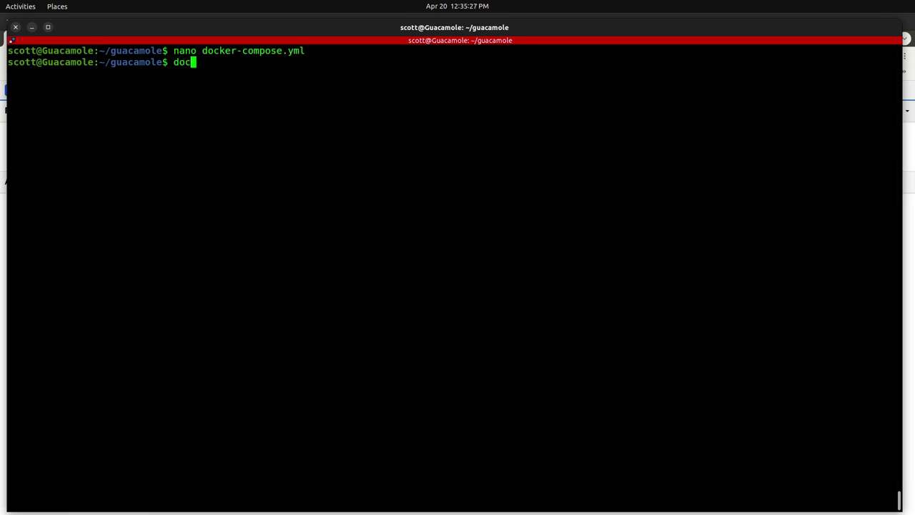
text(ker compose up -d)
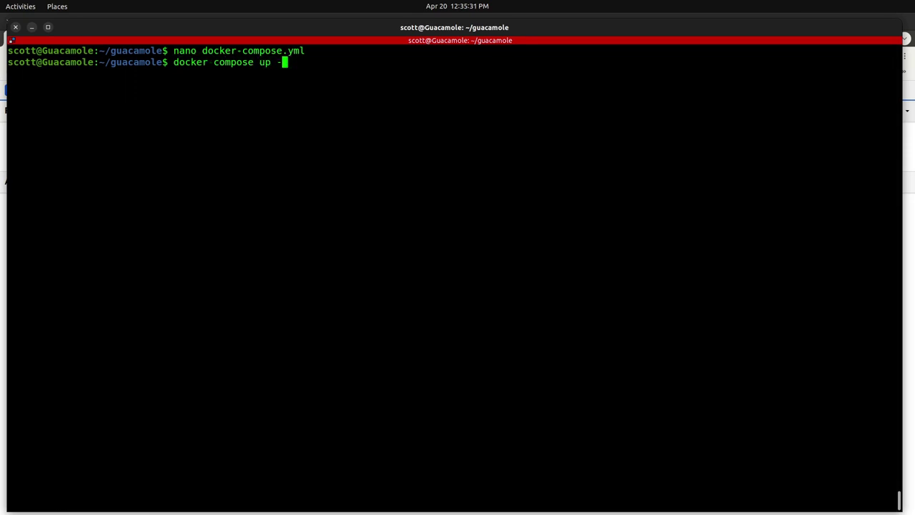
key(Return)
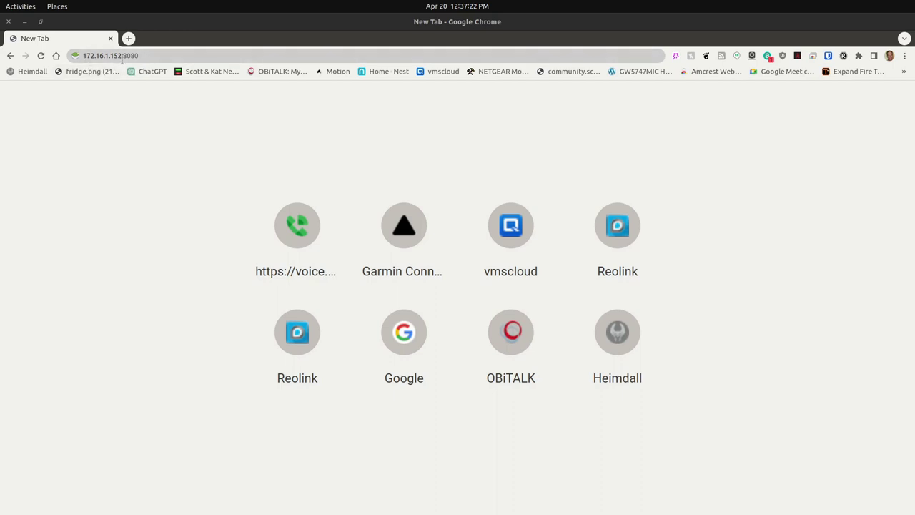
Load the Guacamole server page at 172.16.1.152:8080.
click(149, 54)
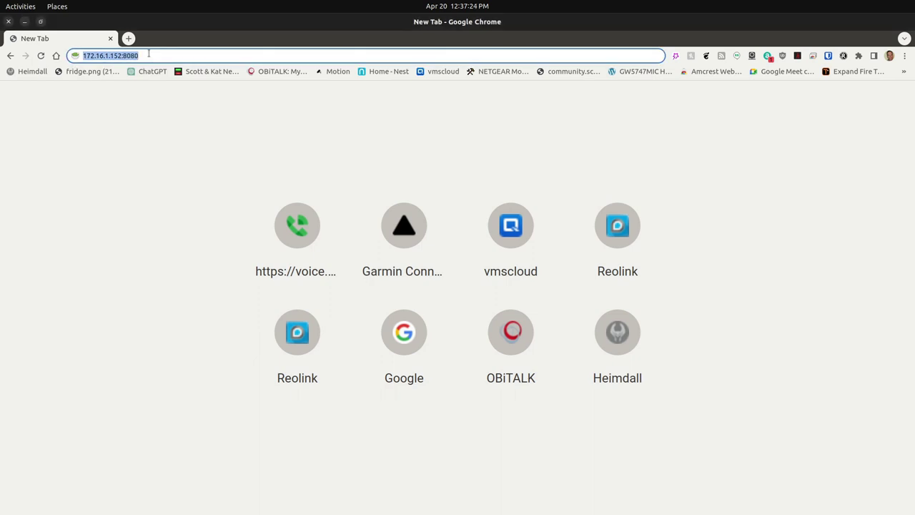
click(149, 54)
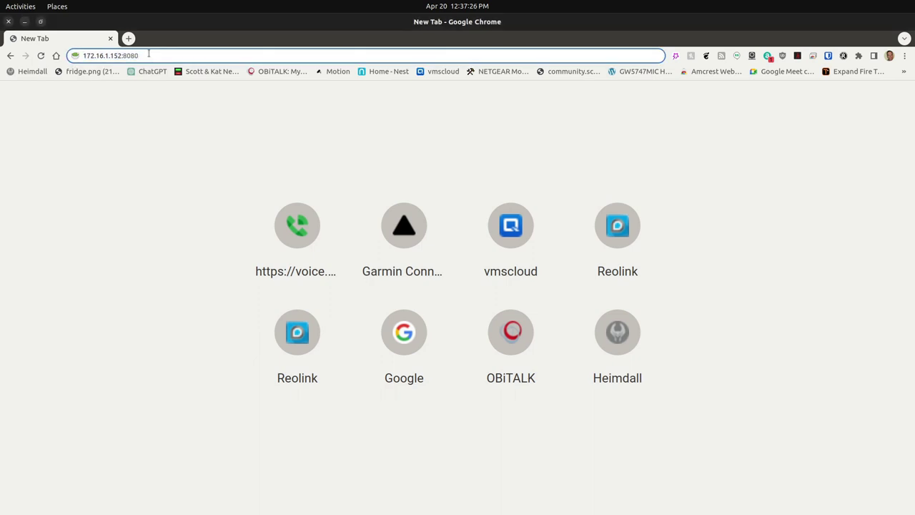
key(Return)
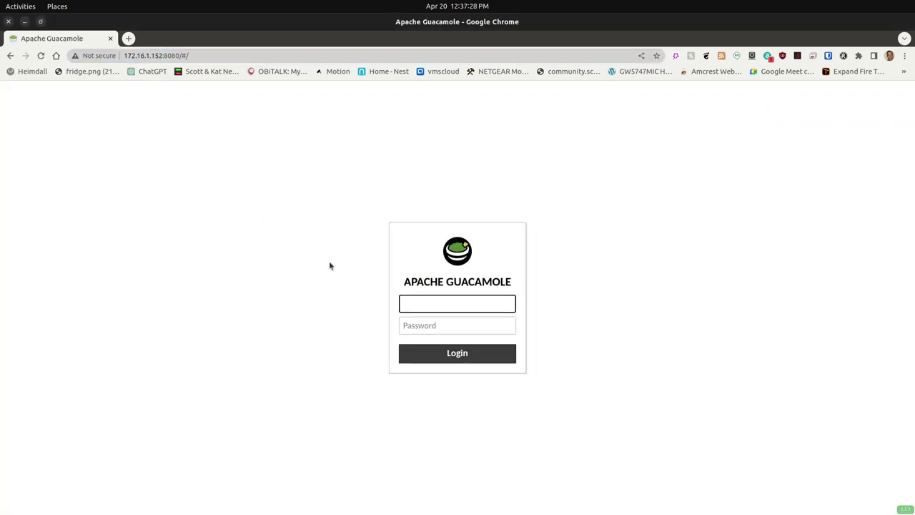
Log in with the default guacadmin username and password.
click(416, 304)
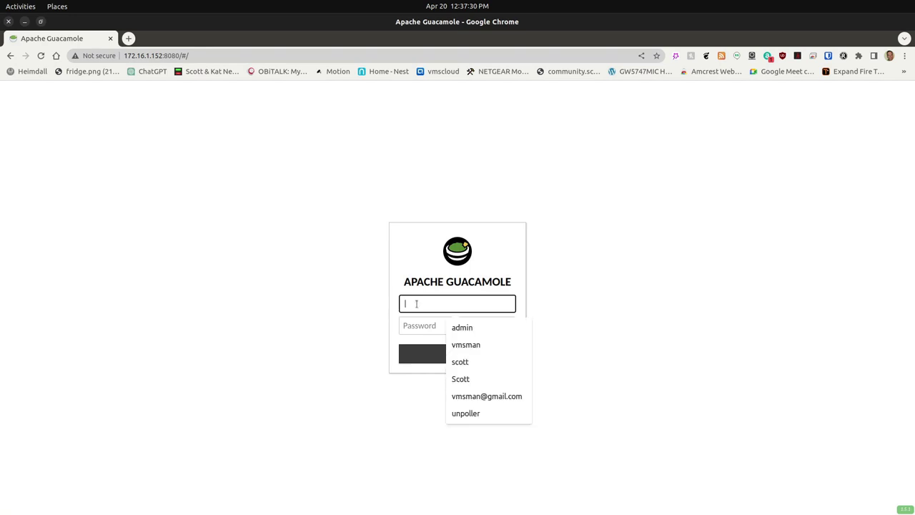
text(gu)
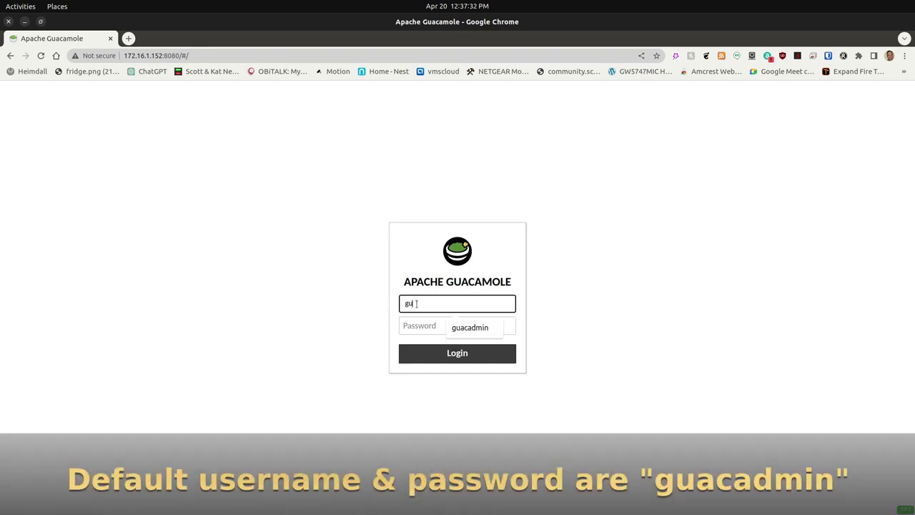
text(ac)
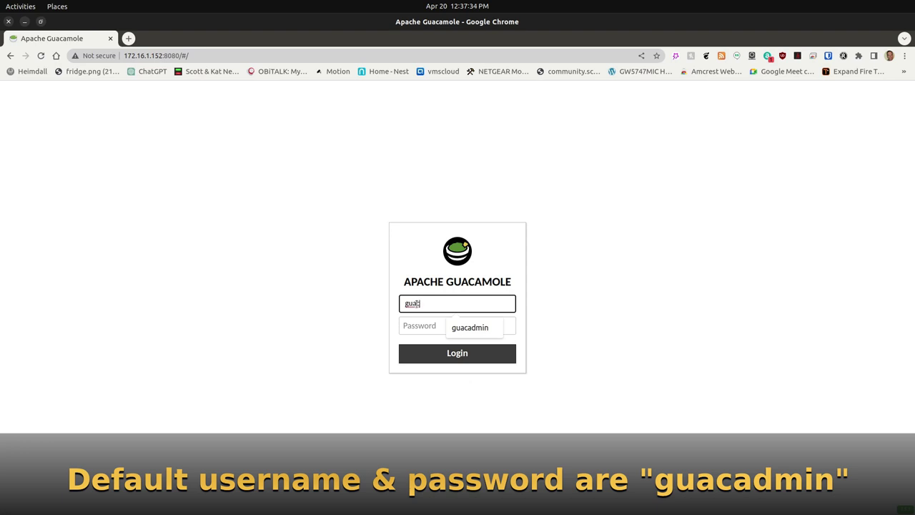
click(453, 326)
click(453, 326)
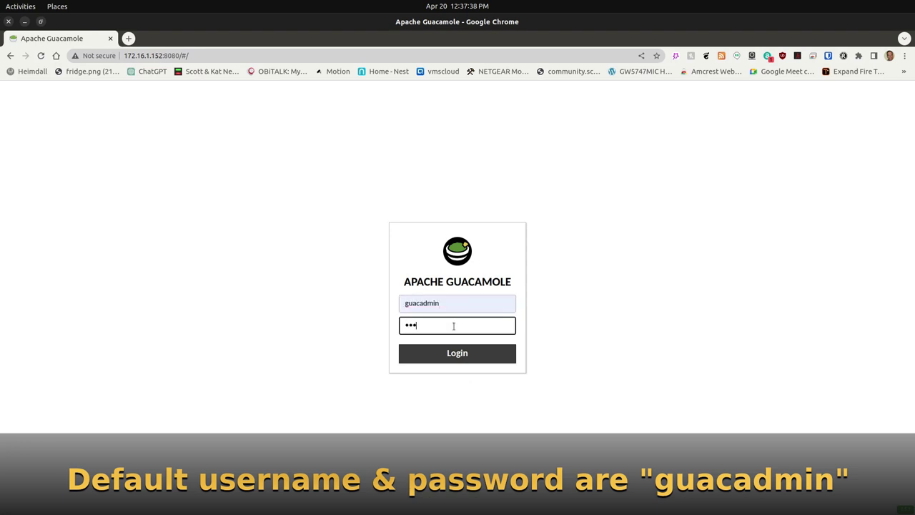
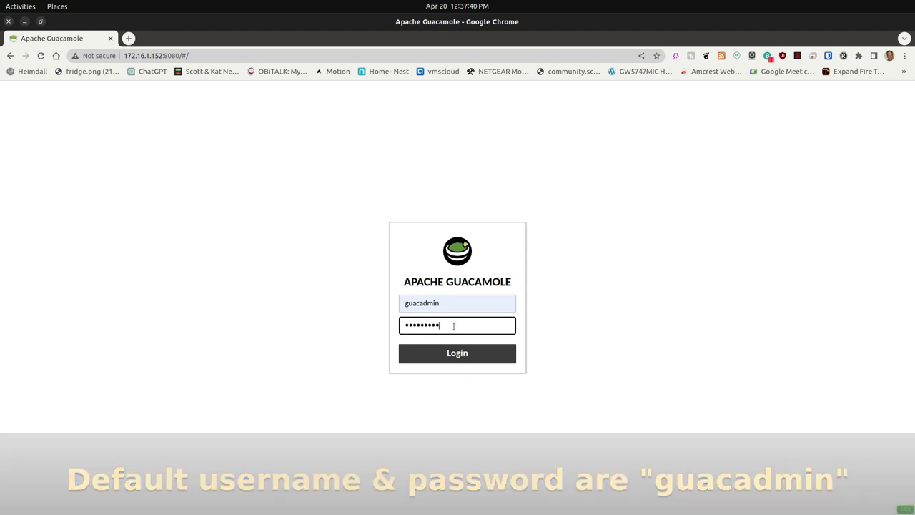
key(Return)
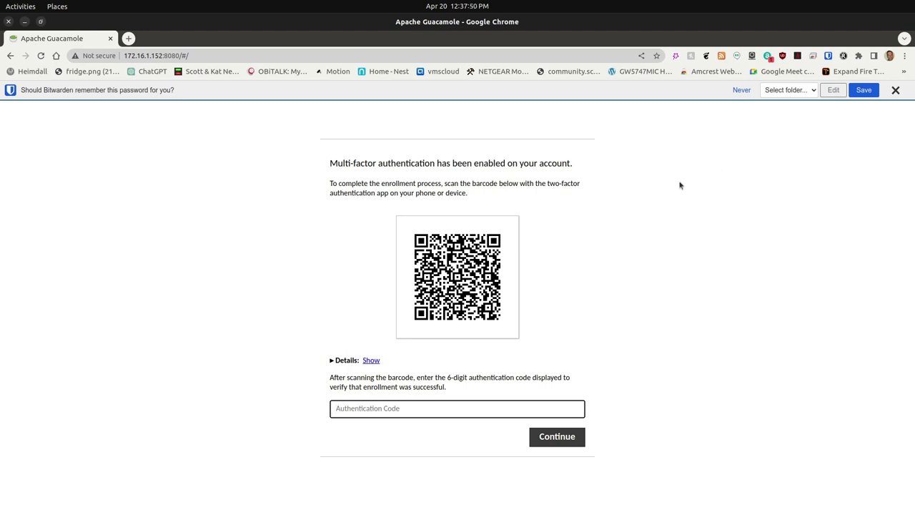
Save the guacadmin login in Bitwarden, then reveal and copy the TOTP secret key.
click(862, 90)
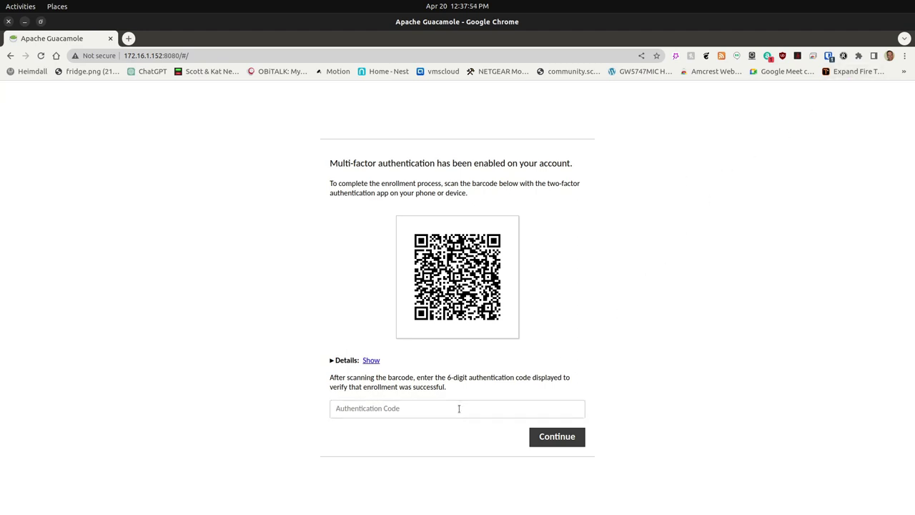
click(372, 360)
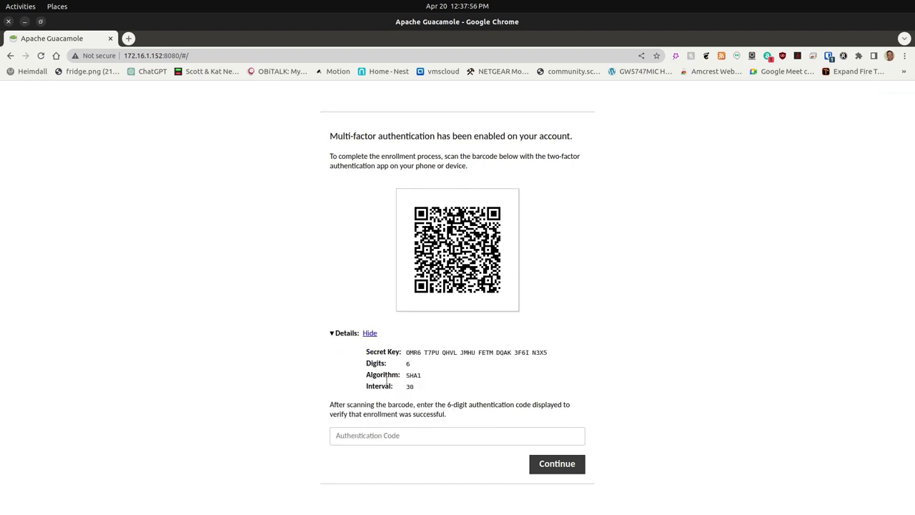
triple_click(415, 351)
right_click(416, 351)
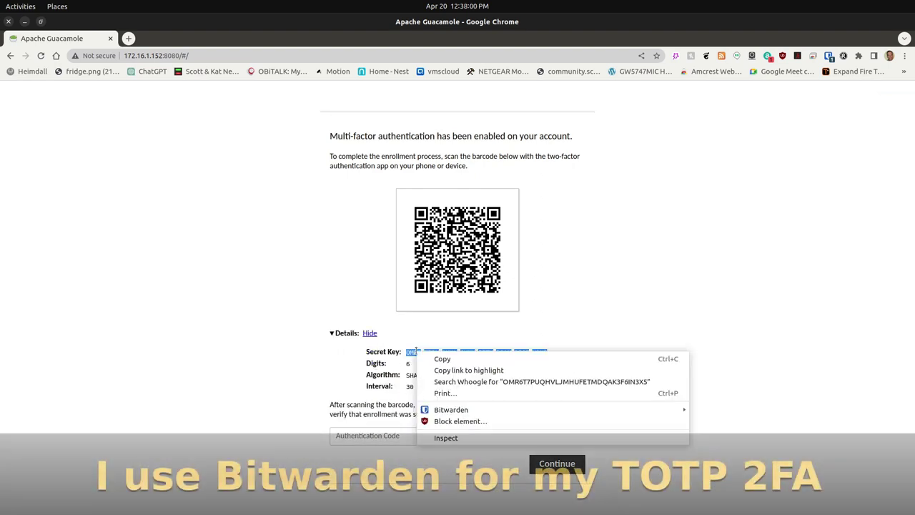
click(429, 360)
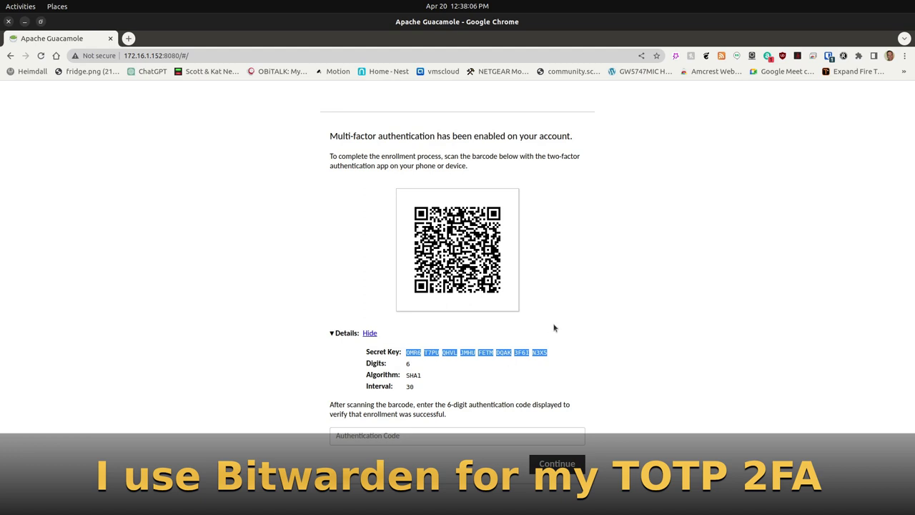
Paste the secret key as the authenticator key of the 172.16.1.152 Bitwarden login and save it.
click(828, 56)
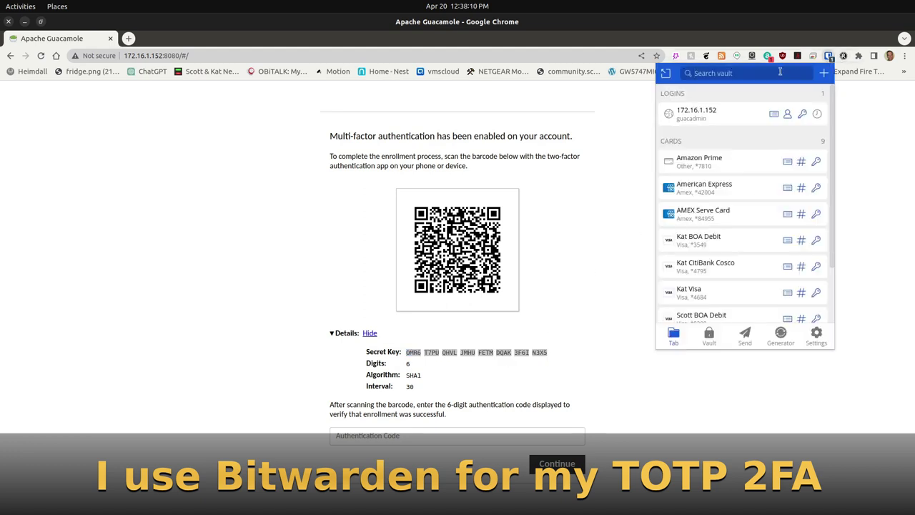
click(779, 116)
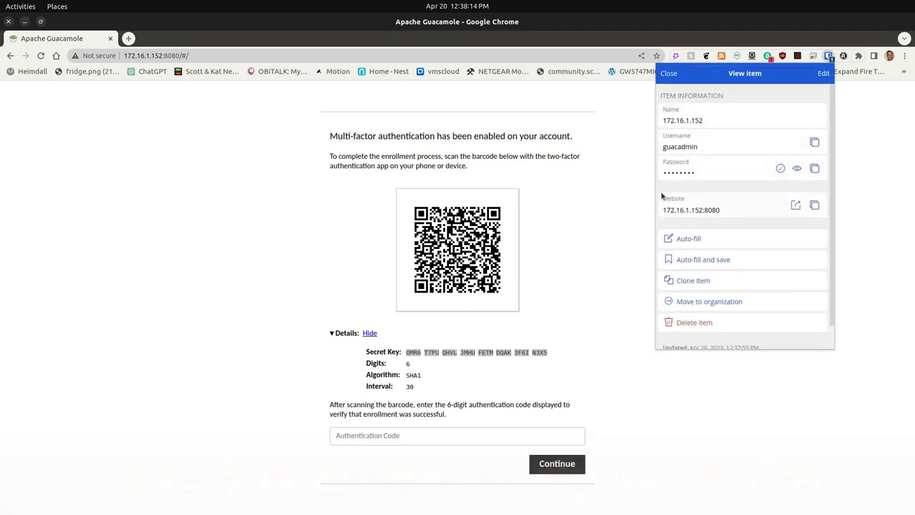
click(823, 73)
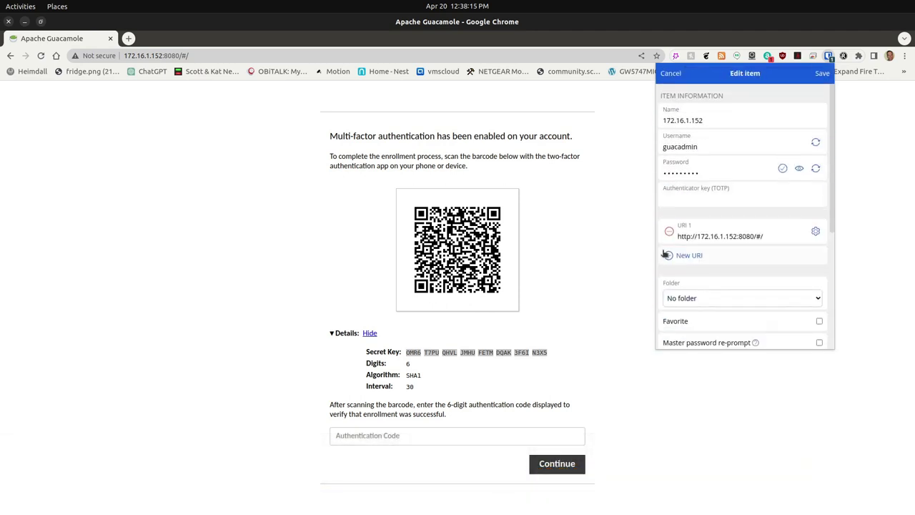
right_click(690, 199)
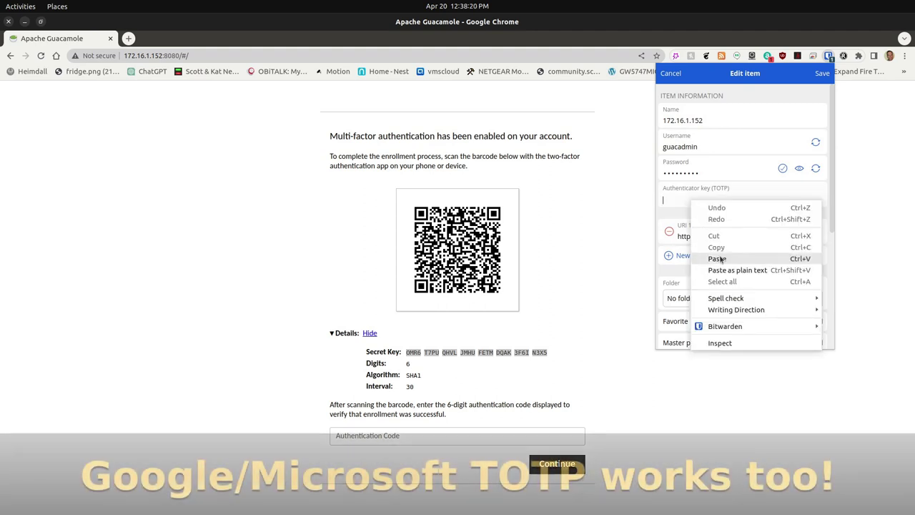
click(717, 258)
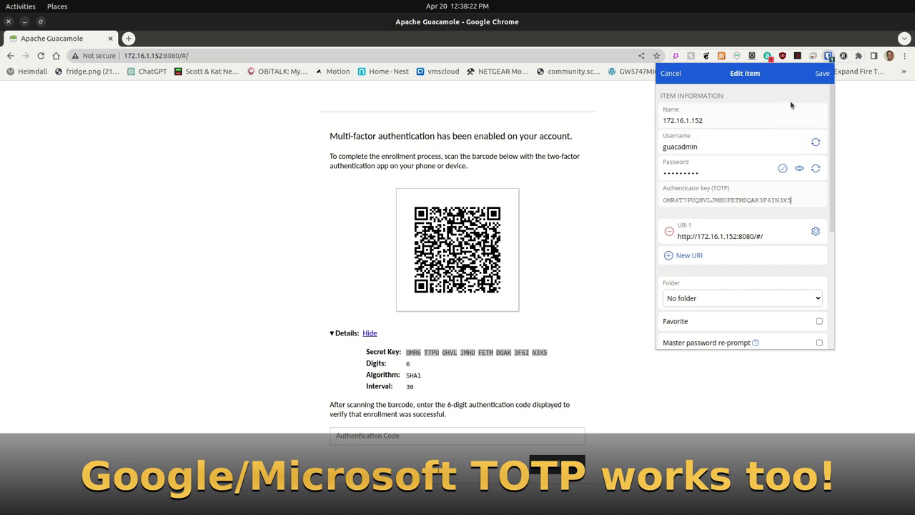
click(823, 73)
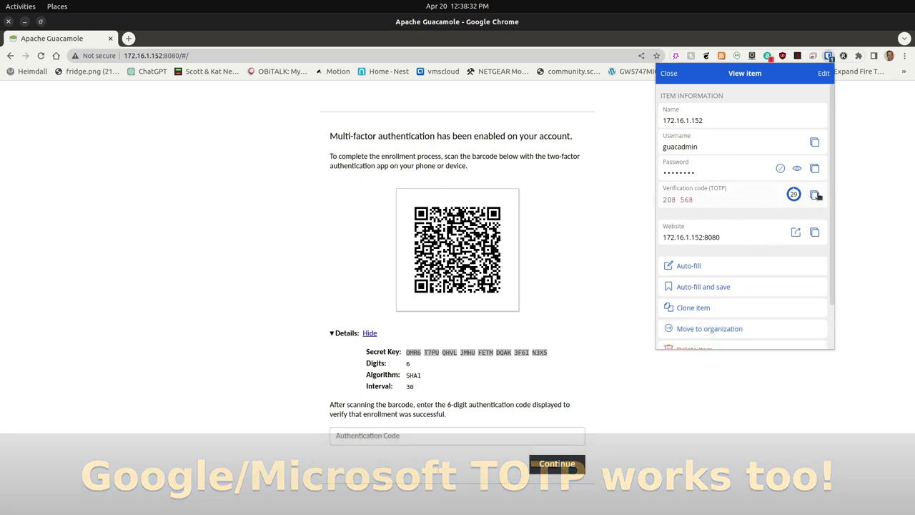
Paste the current Bitwarden verification code into Authentication Code to complete enrollment.
click(816, 195)
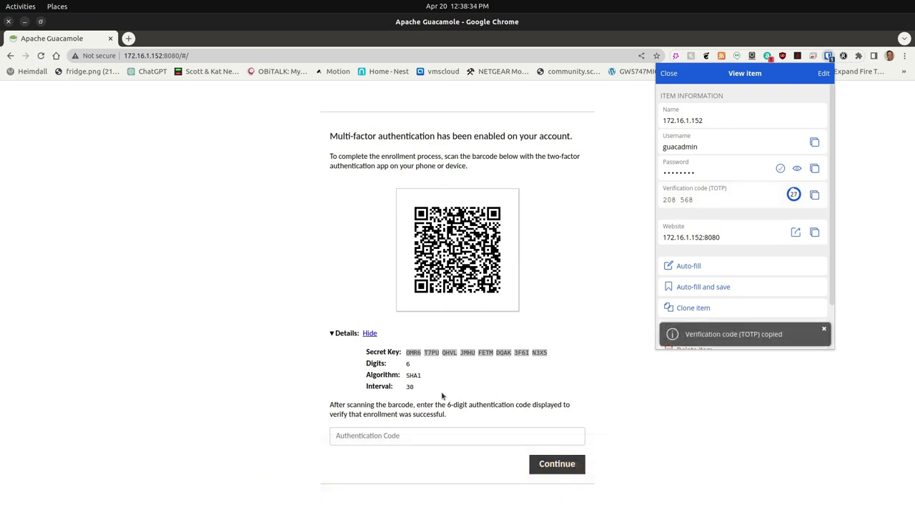
click(382, 439)
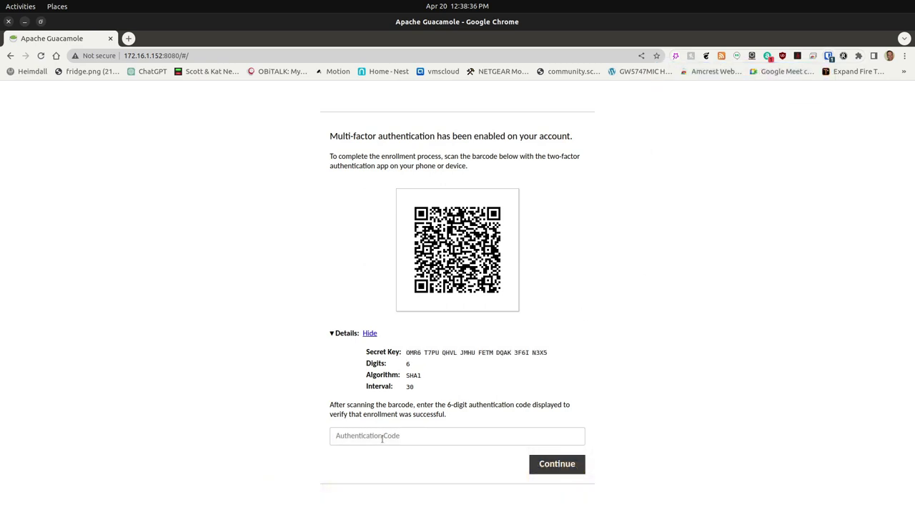
click(382, 440)
key(ctrl+v)
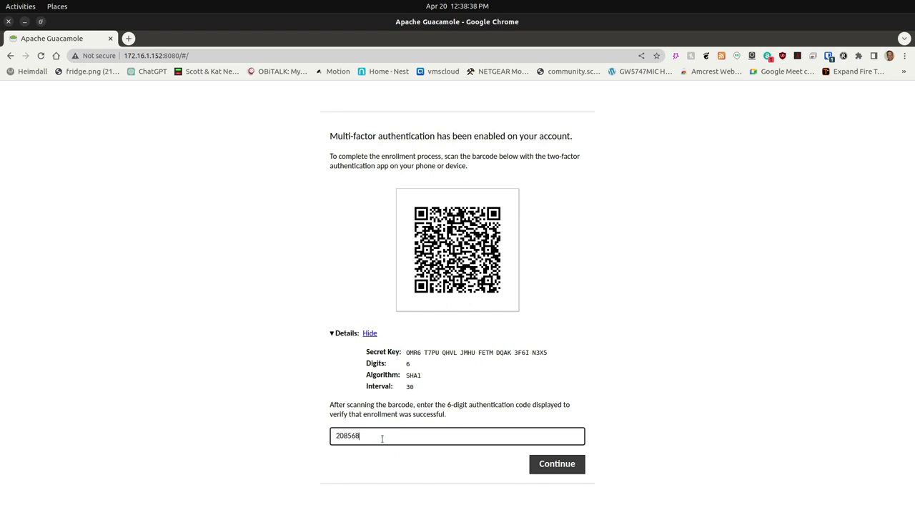
click(536, 465)
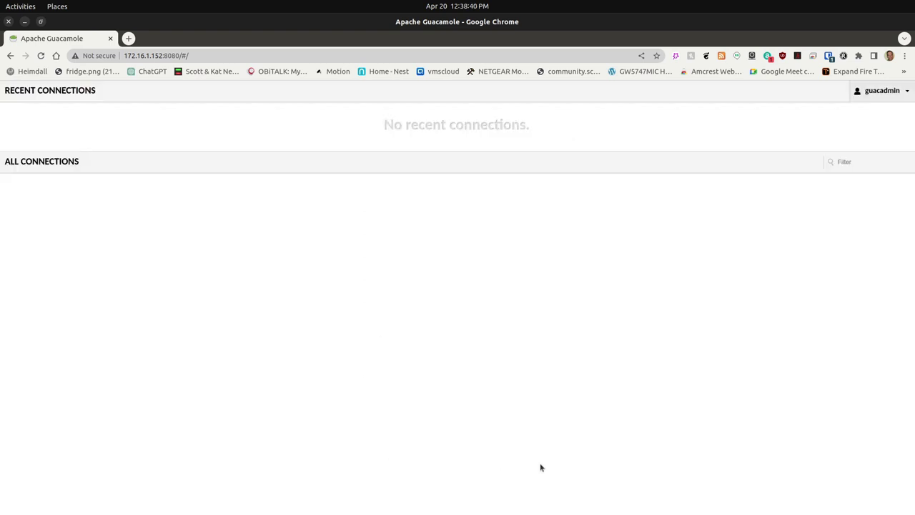
click(870, 93)
Log out, then sign back in with the Bitwarden-autofilled guacadmin credentials.
click(869, 157)
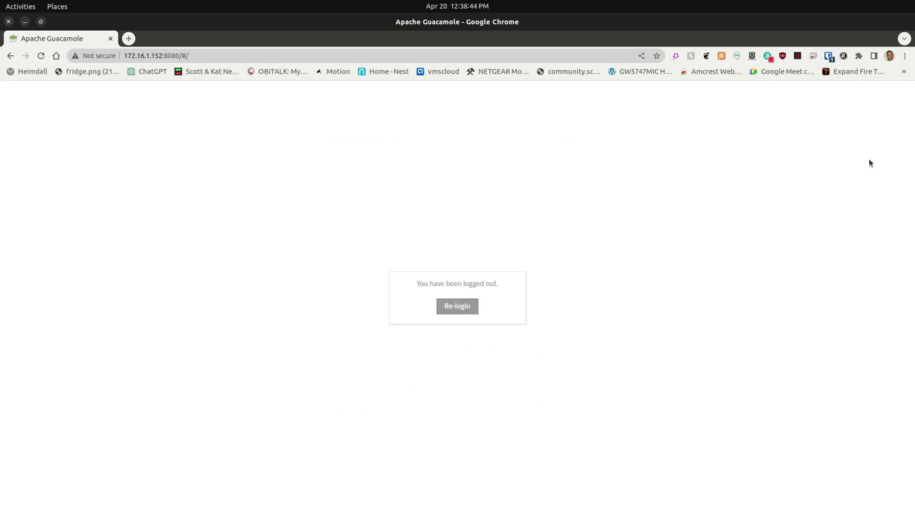
click(469, 308)
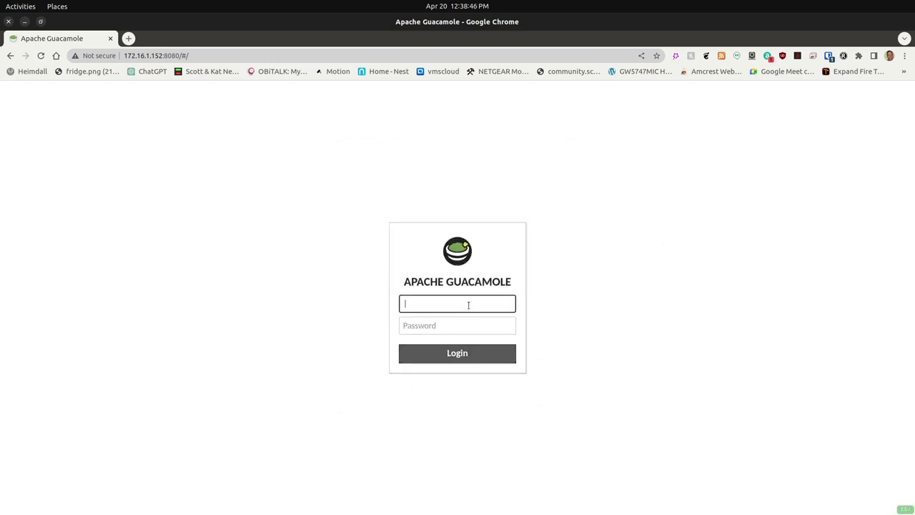
click(829, 56)
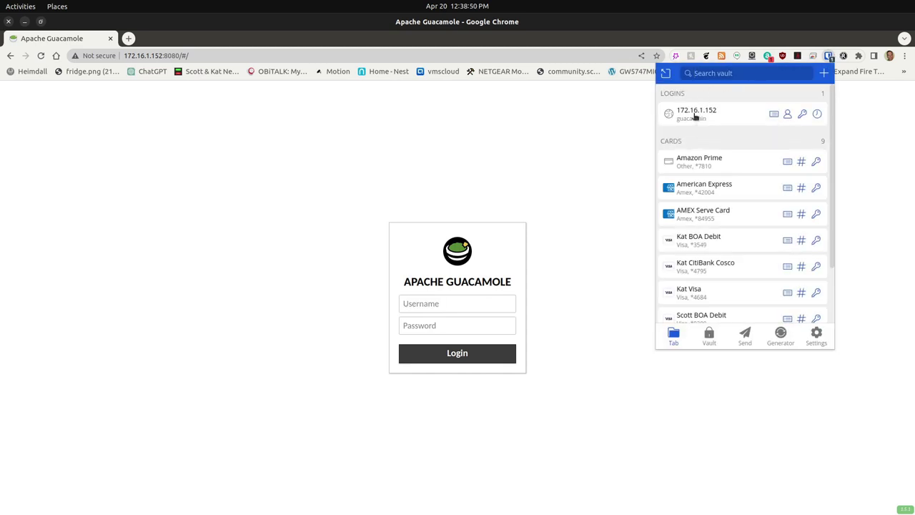
click(695, 113)
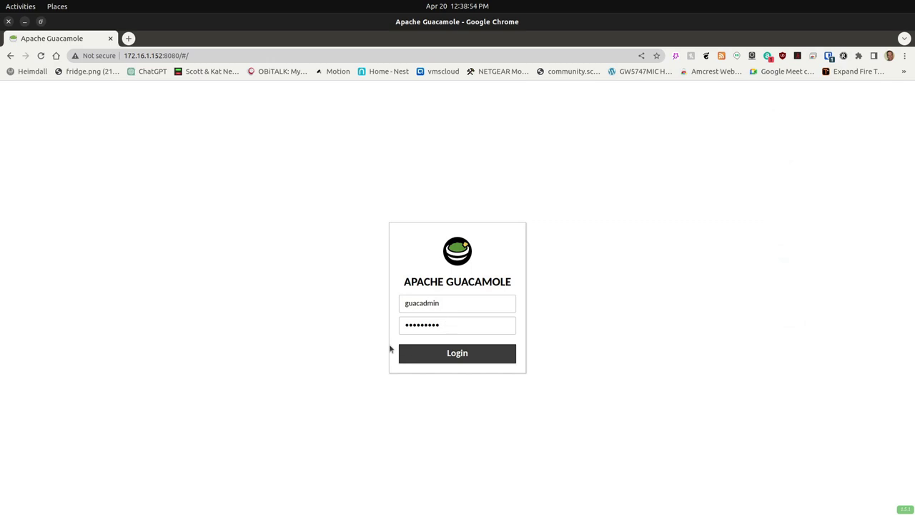
click(444, 355)
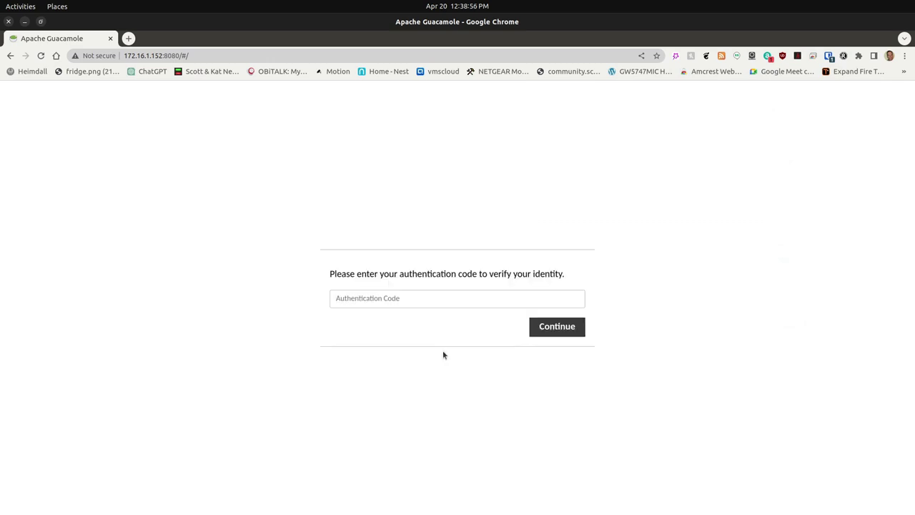
Paste the current TOTP code from Bitwarden into Authentication Code and continue.
click(830, 56)
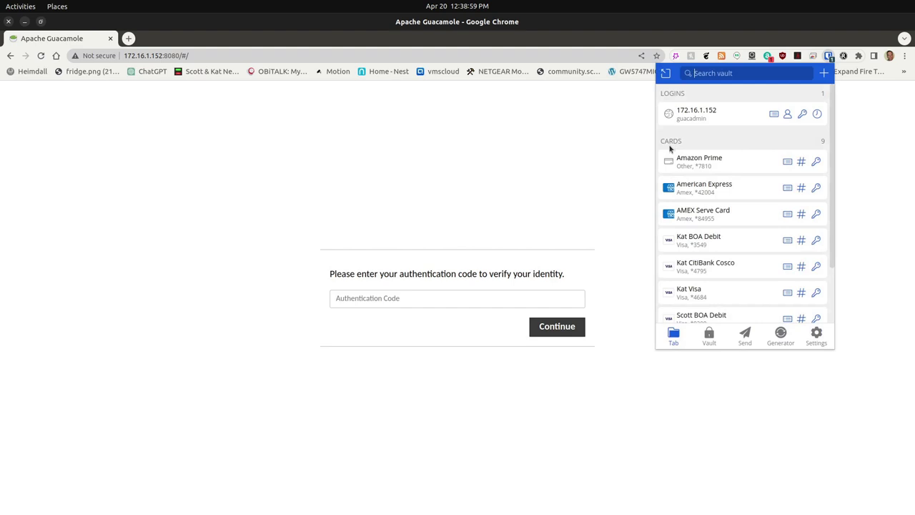
click(818, 115)
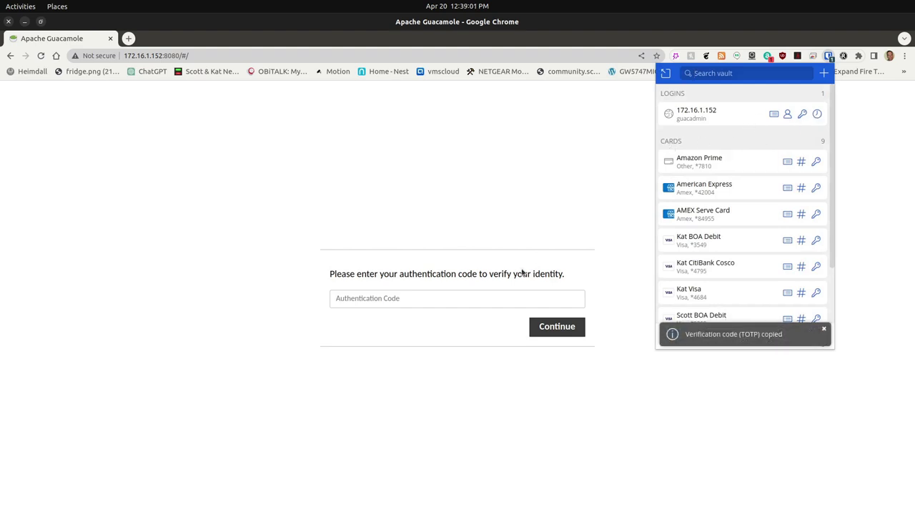
click(474, 305)
click(470, 304)
right_click(470, 304)
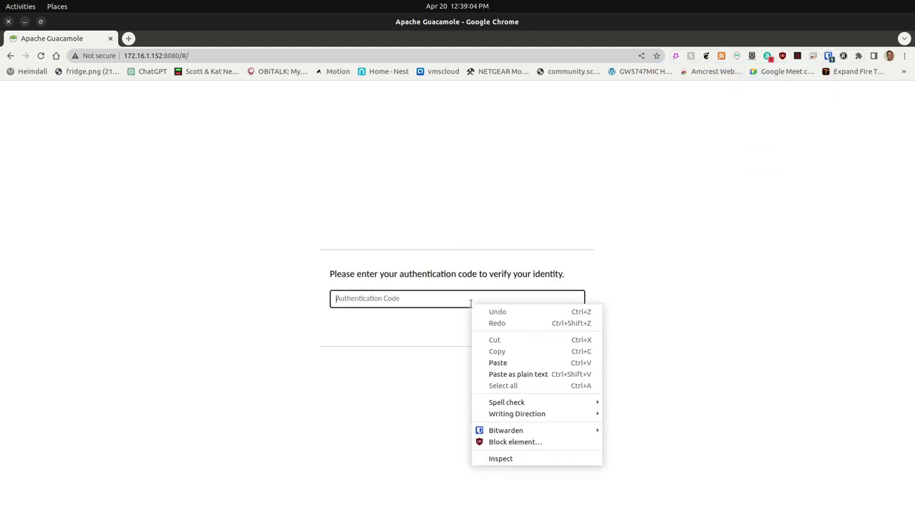
click(498, 363)
click(549, 333)
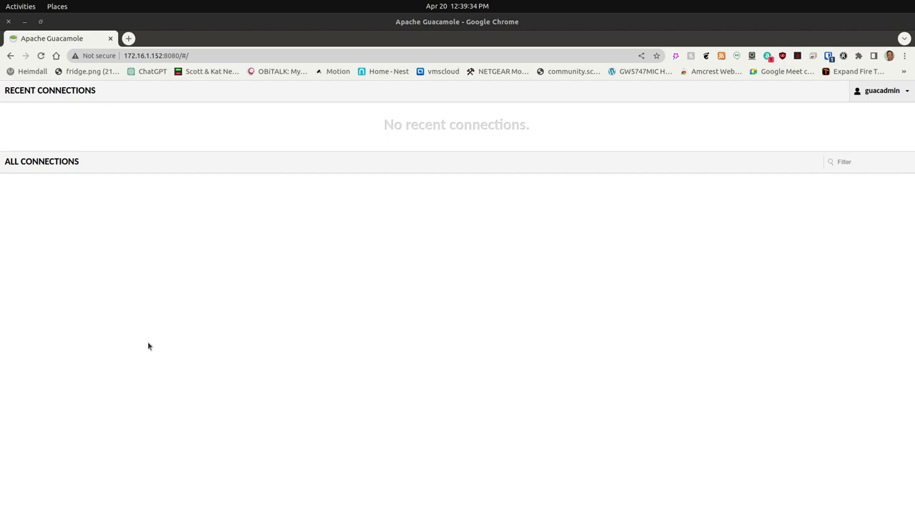
Go to Settings > Users and start a New User.
click(869, 93)
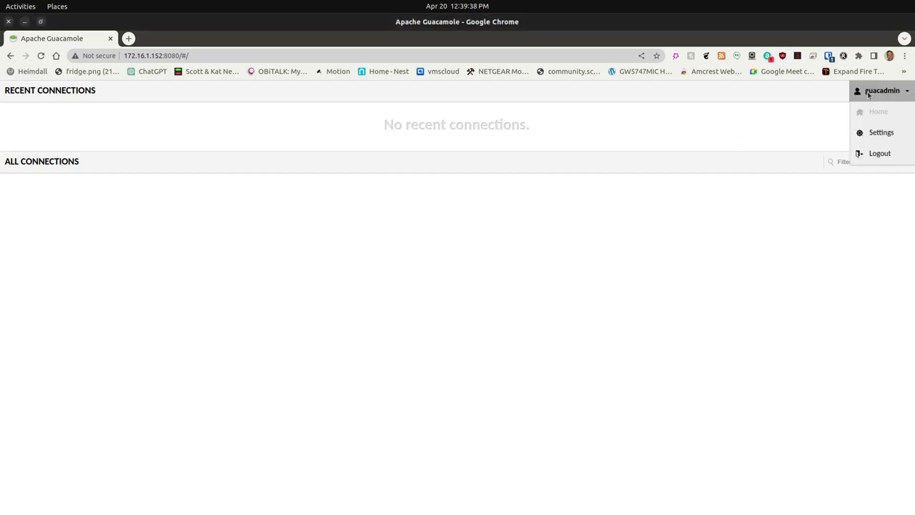
click(880, 133)
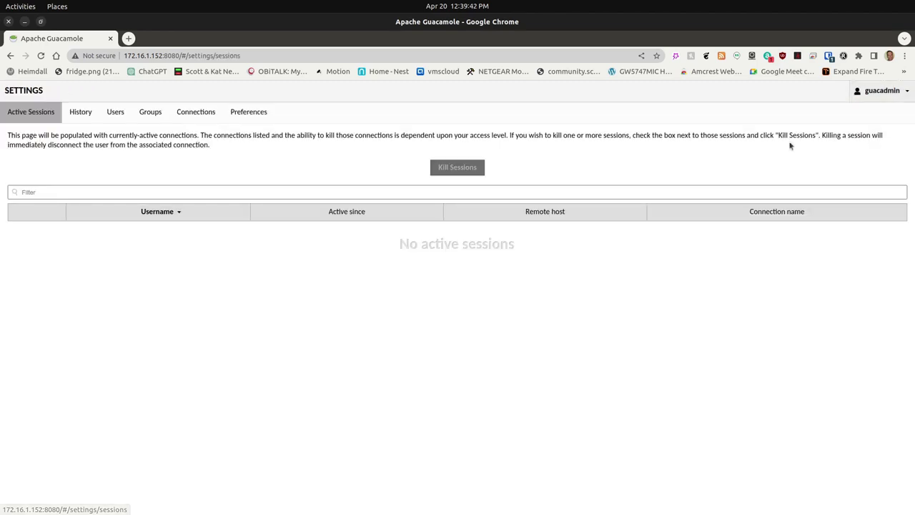
click(115, 112)
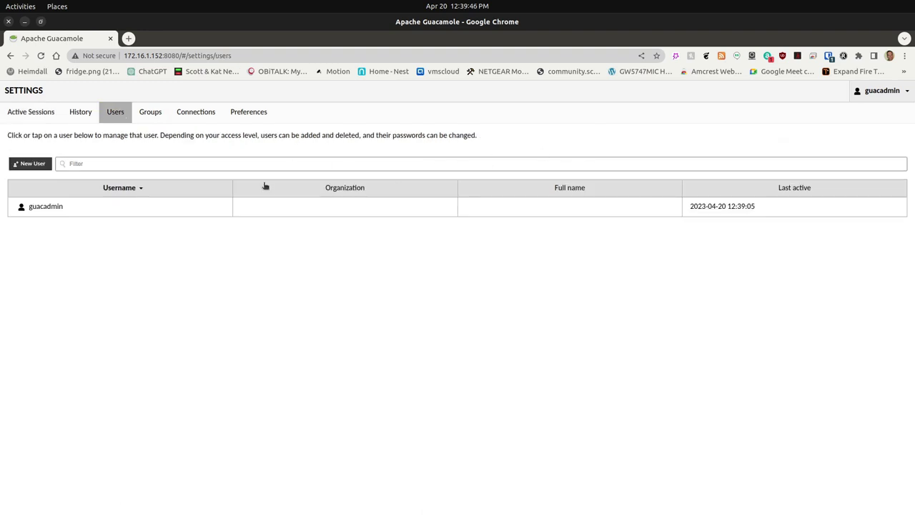
click(43, 166)
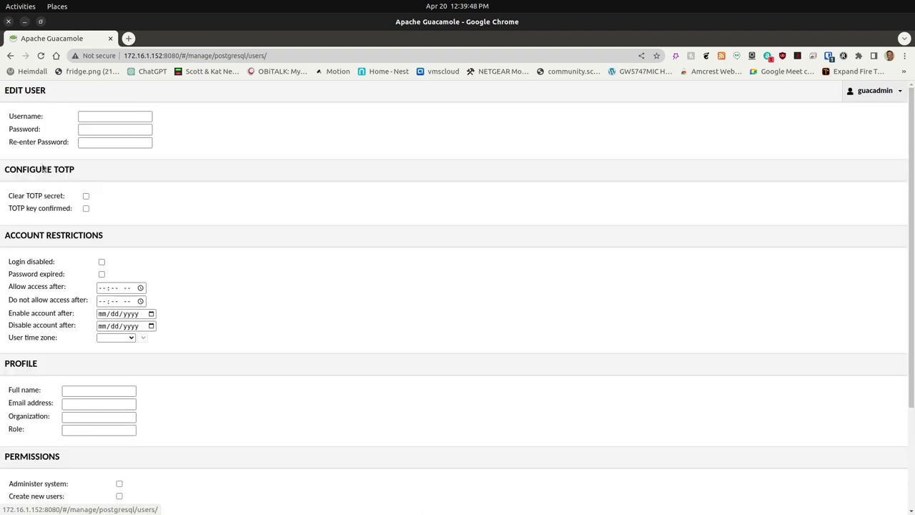
Enter the new user's password and confirmation, and tick Clear TOTP secret.
click(97, 116)
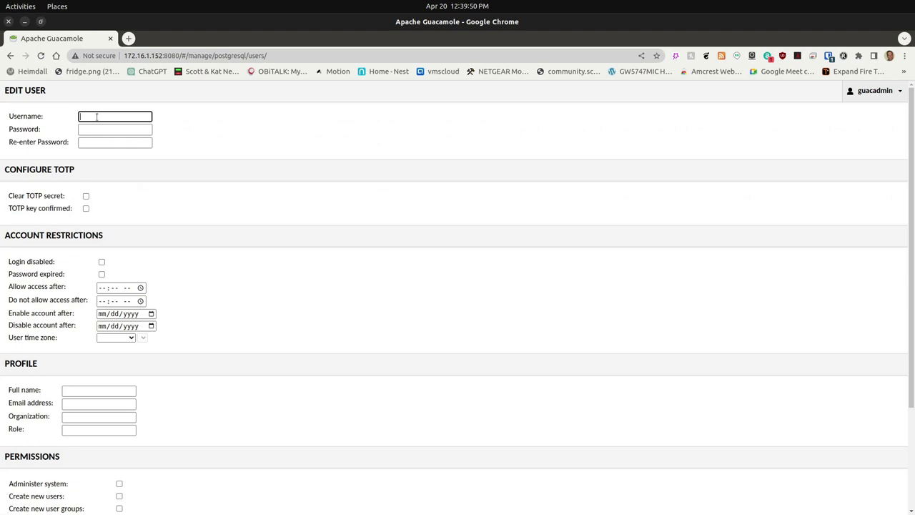
key(Tab)
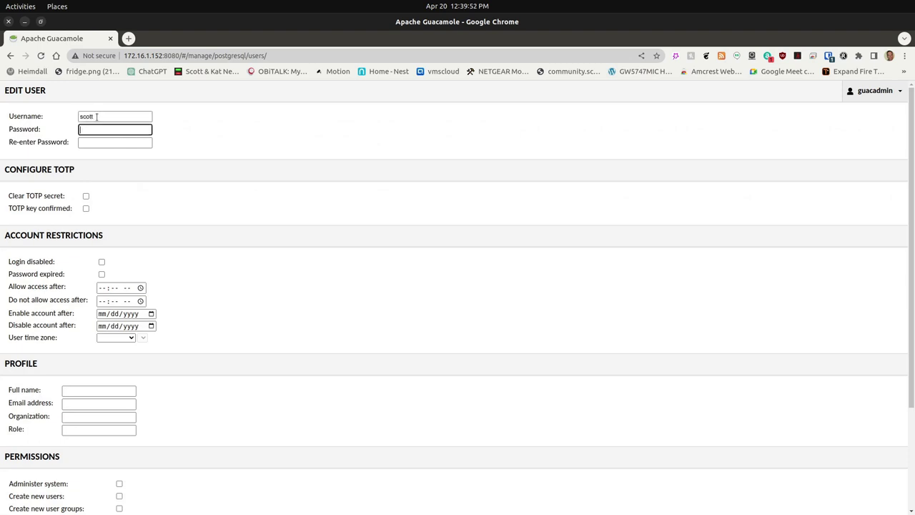
text(•••••)
key(Tab)
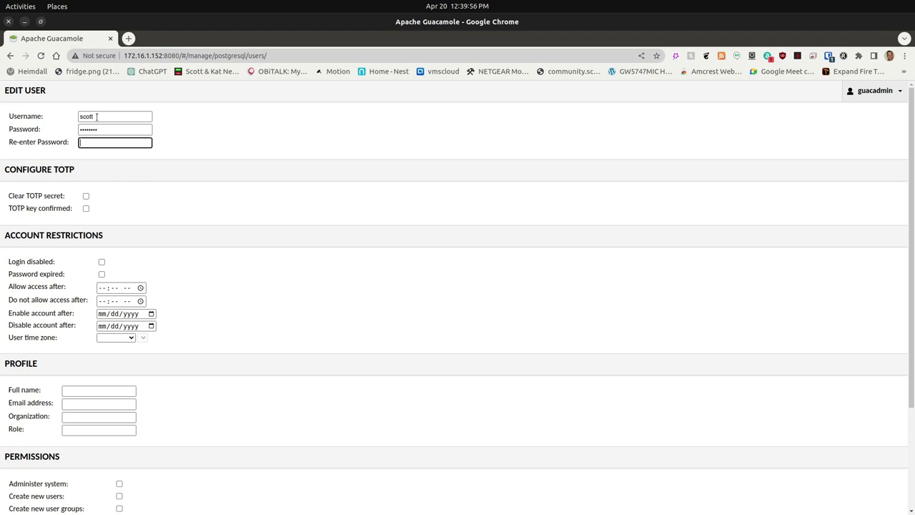
text(•••••••)
click(86, 198)
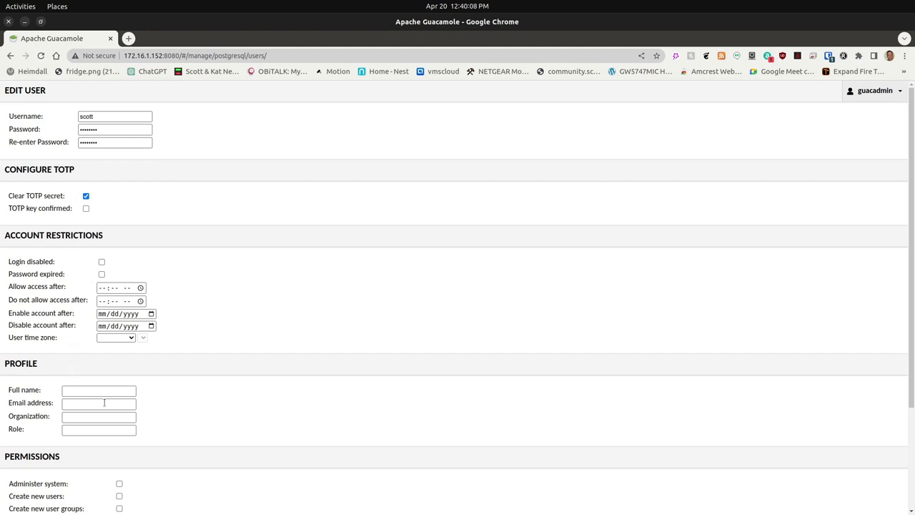
Grant system administration and all create permissions for users, groups, connections and sharing profiles, then save.
scroll(107, 406, down, 4)
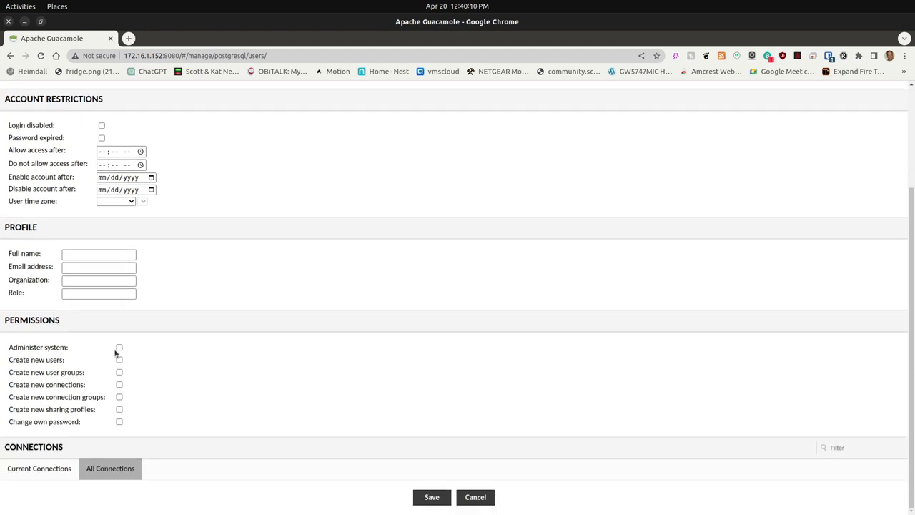
click(119, 348)
click(119, 361)
click(119, 373)
click(118, 386)
click(119, 398)
click(119, 412)
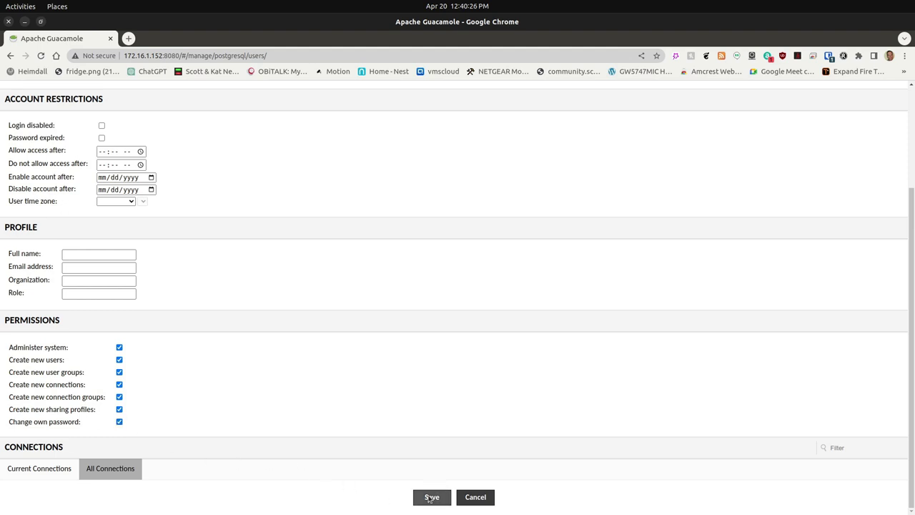
click(431, 497)
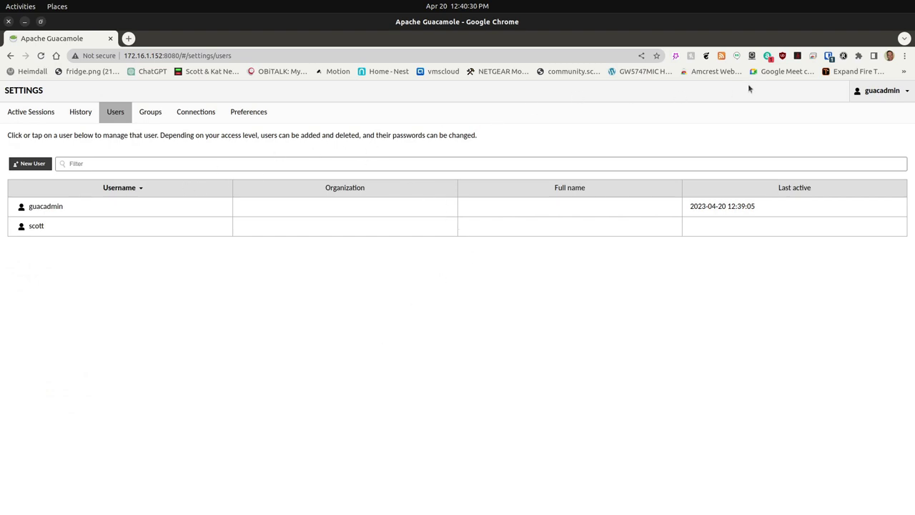
Log out of guacadmin and return to the login form.
click(874, 93)
click(868, 153)
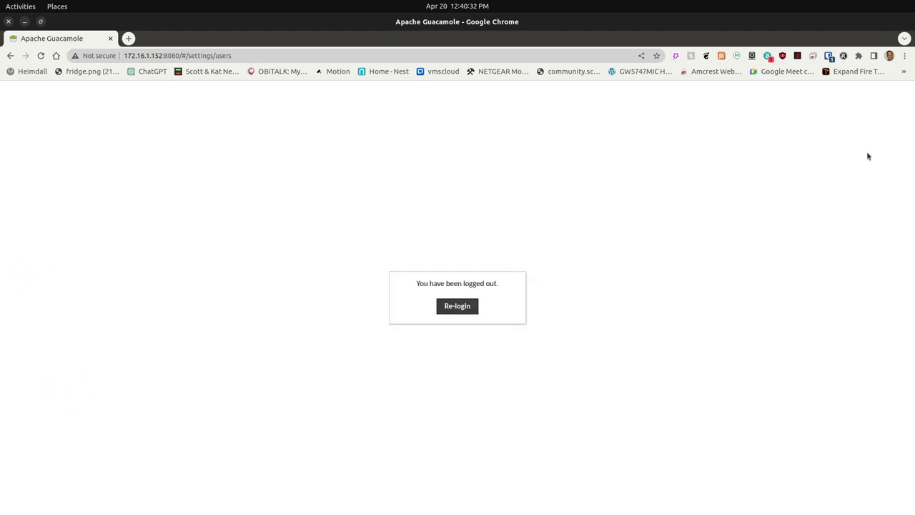
click(460, 306)
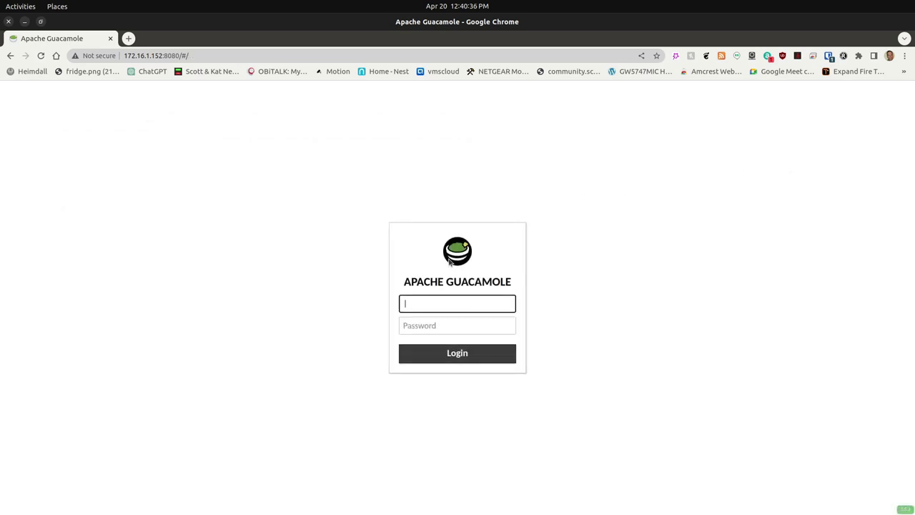
Sign in as scott with the new password and save the login in Bitwarden.
text(scott)
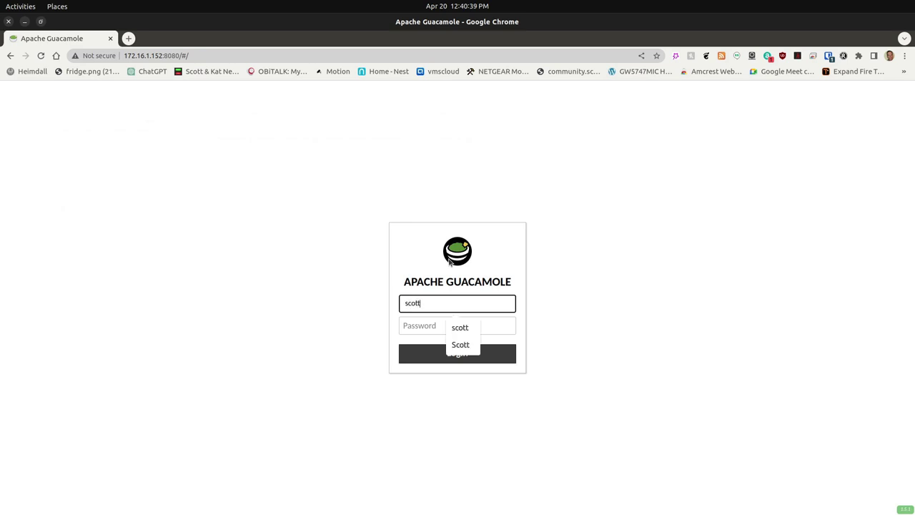
key(Tab)
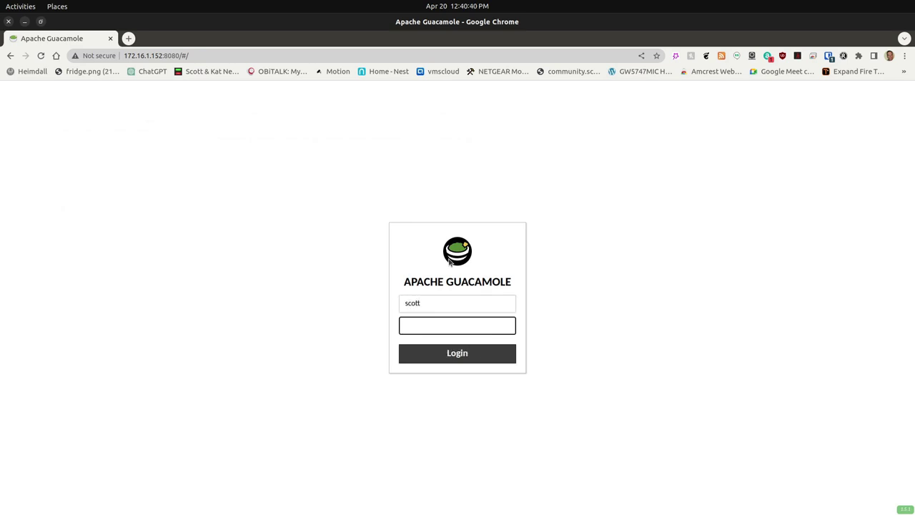
text(•••••••)
click(465, 358)
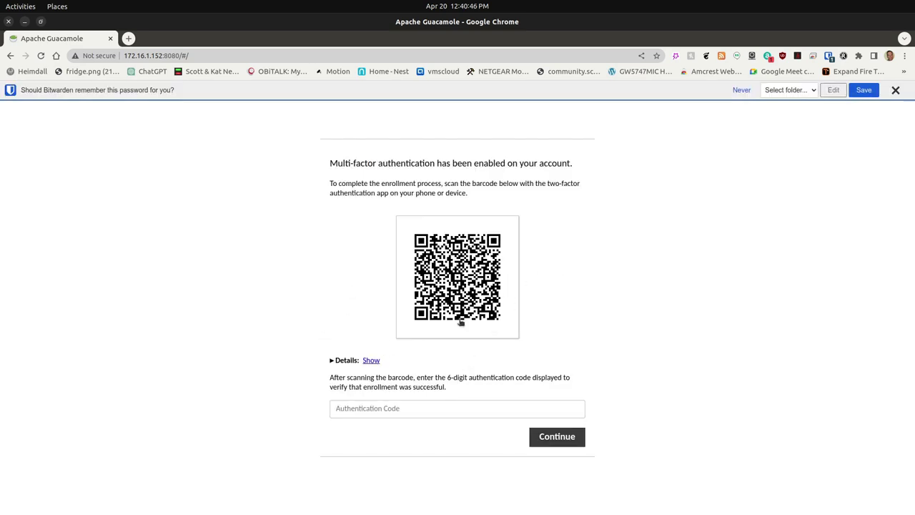
click(866, 90)
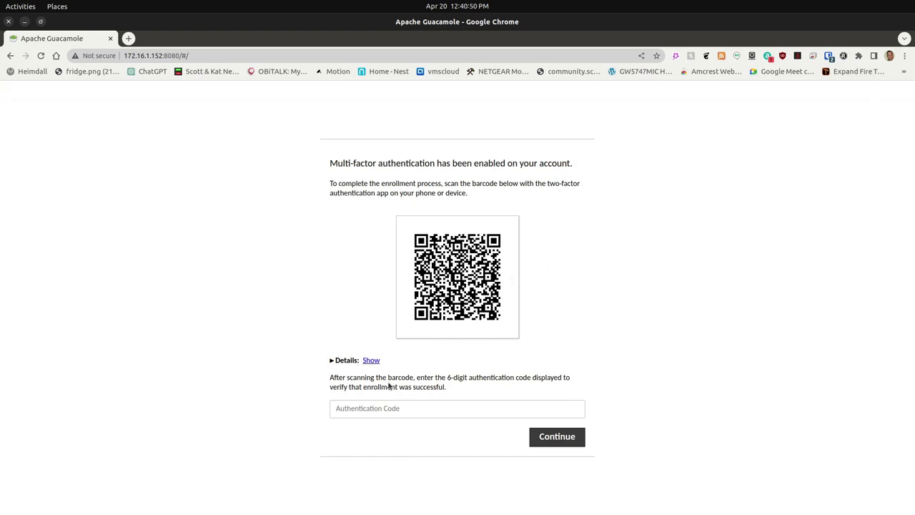
Reveal and copy scott's TOTP secret key.
click(373, 360)
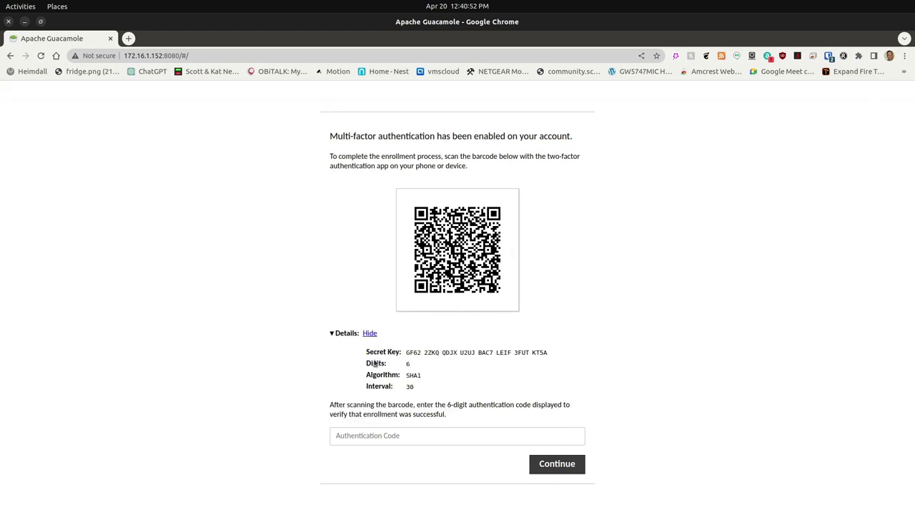
triple_click(430, 351)
right_click(430, 350)
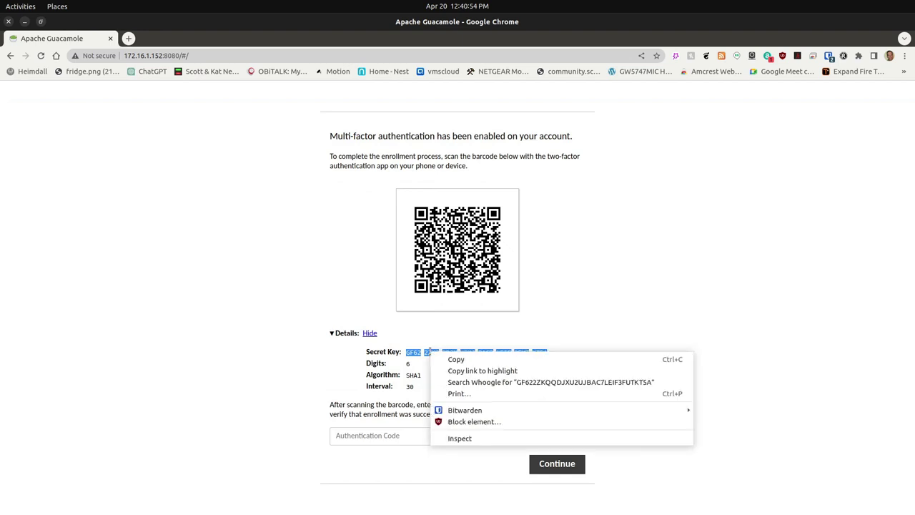
click(447, 360)
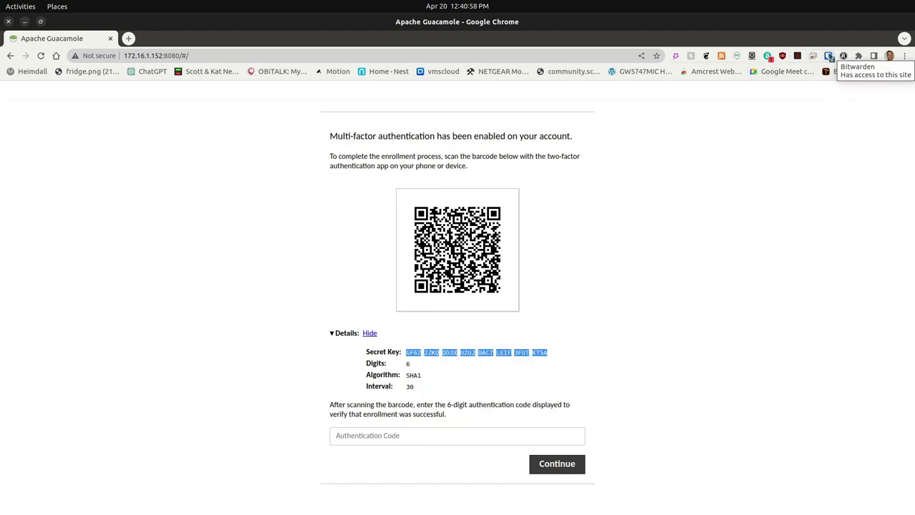
Store the secret key as the authenticator key of scott's Bitwarden login.
click(829, 57)
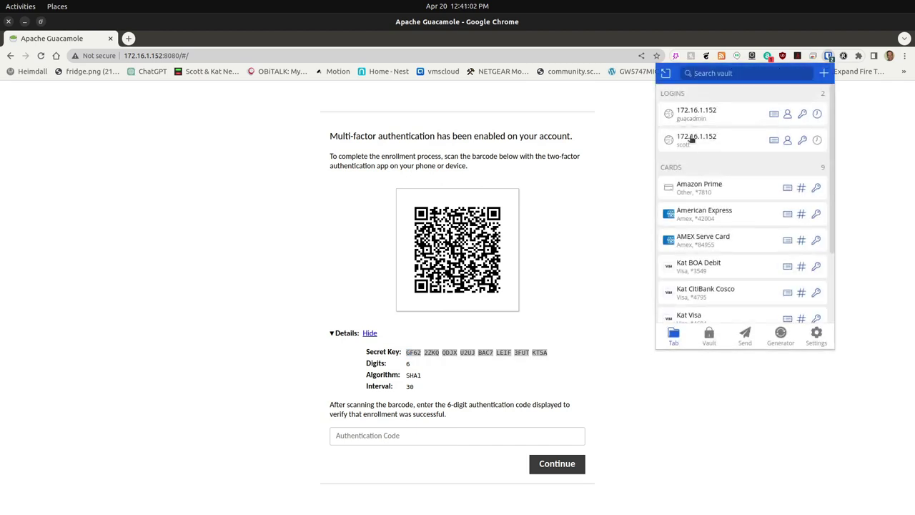
click(772, 141)
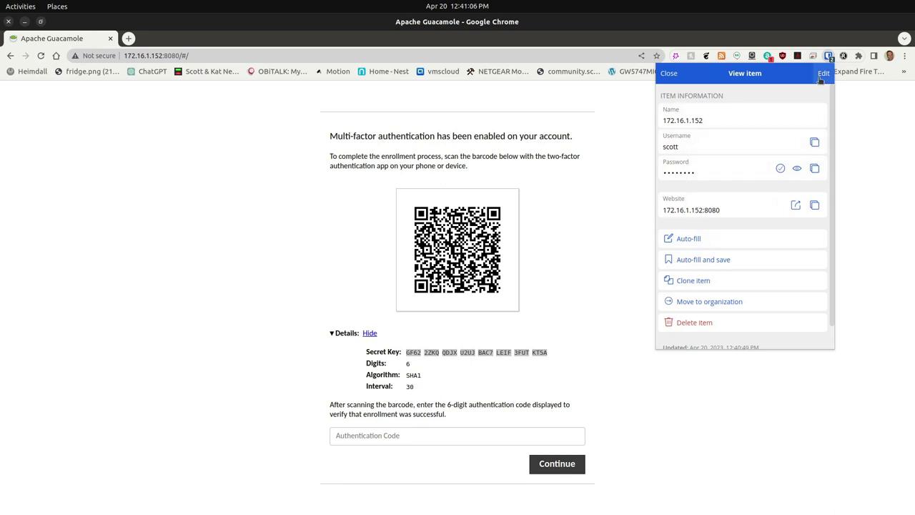
click(822, 76)
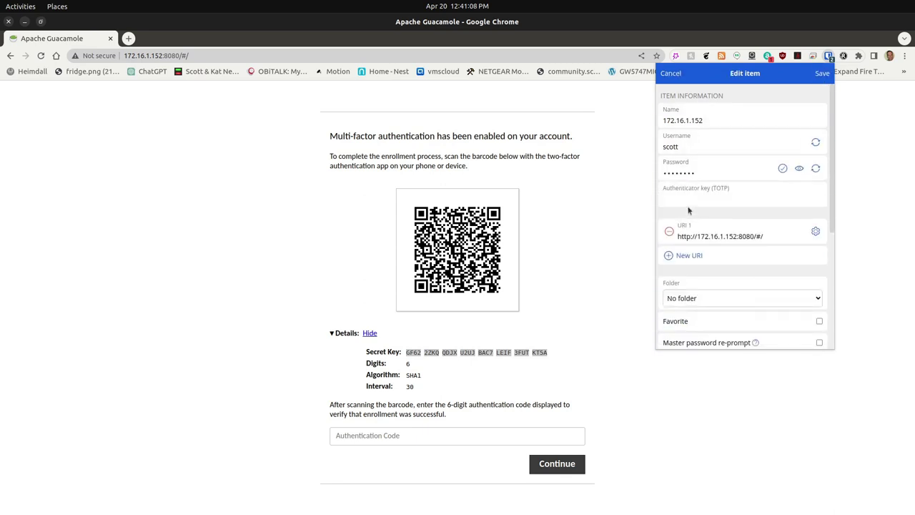
click(687, 201)
key(ctrl+v)
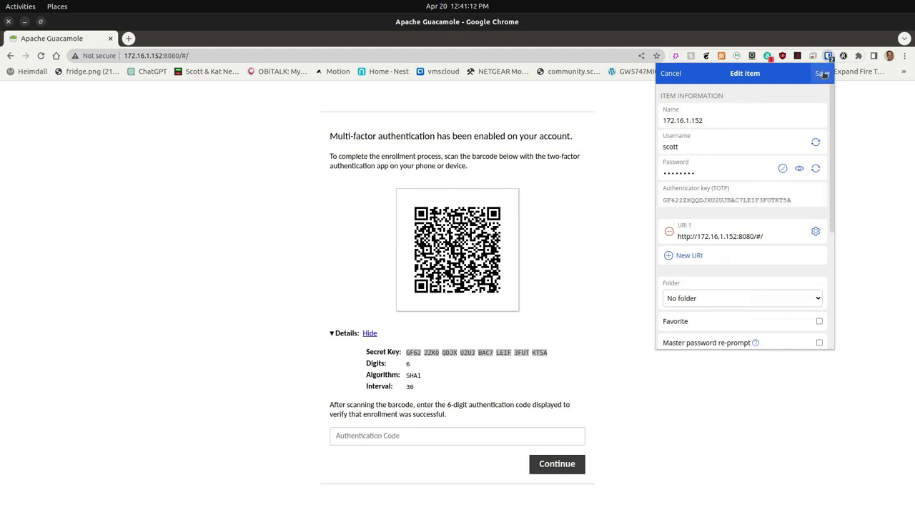
click(822, 73)
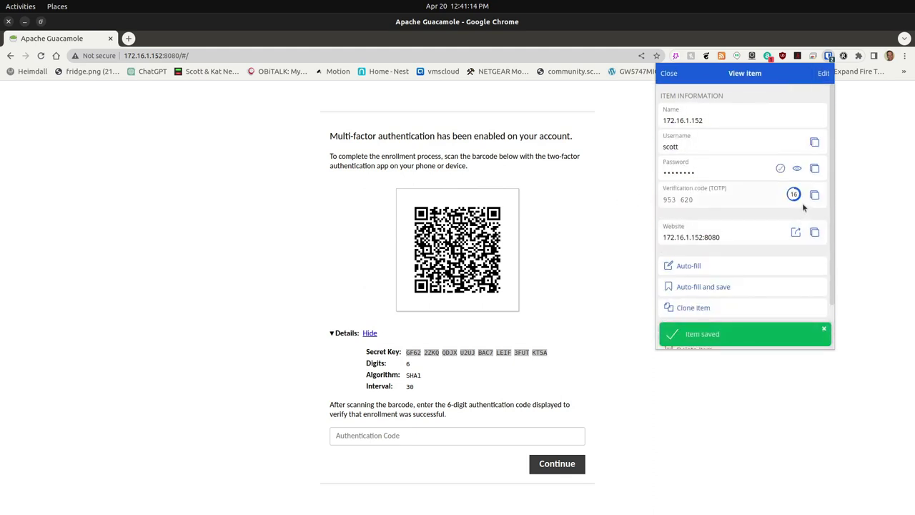
Paste the current Bitwarden verification code and continue to finish enrollment.
click(814, 196)
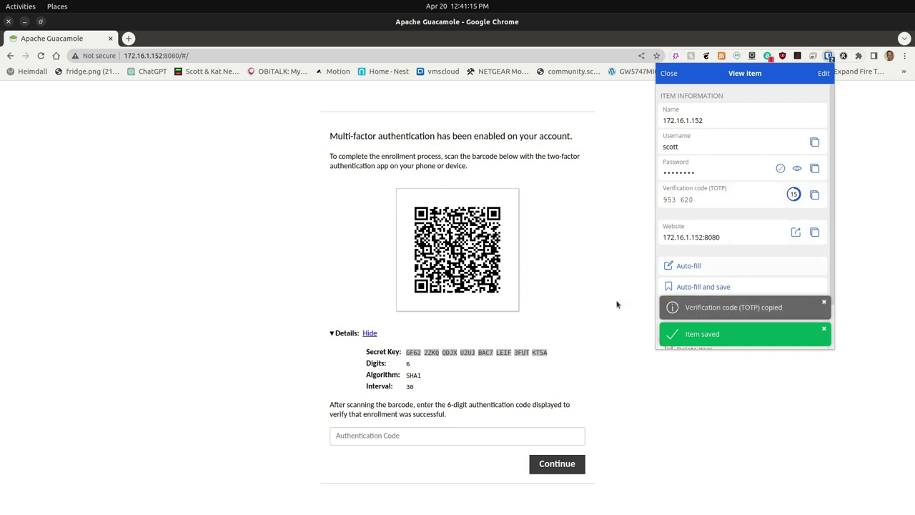
click(424, 436)
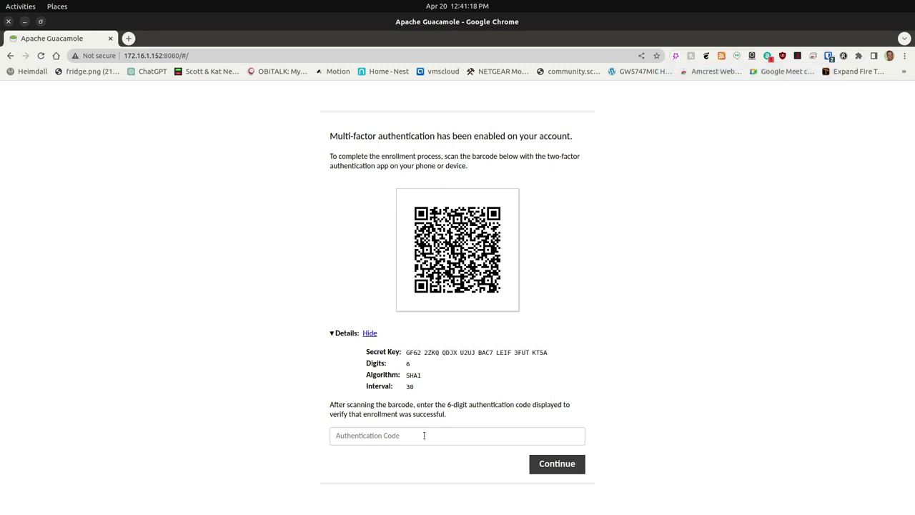
click(424, 435)
key(ctrl+v)
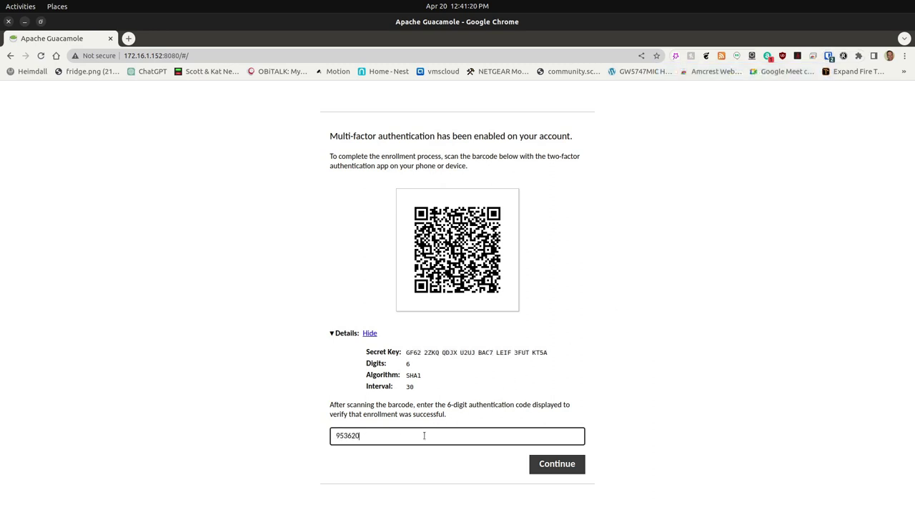
click(562, 464)
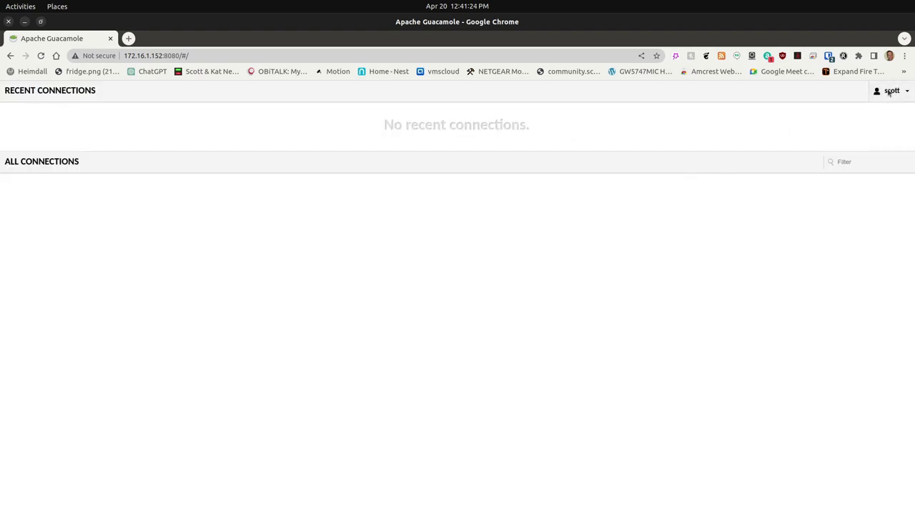
Go to Settings > Users from the scott account menu.
click(831, 55)
click(598, 239)
click(888, 93)
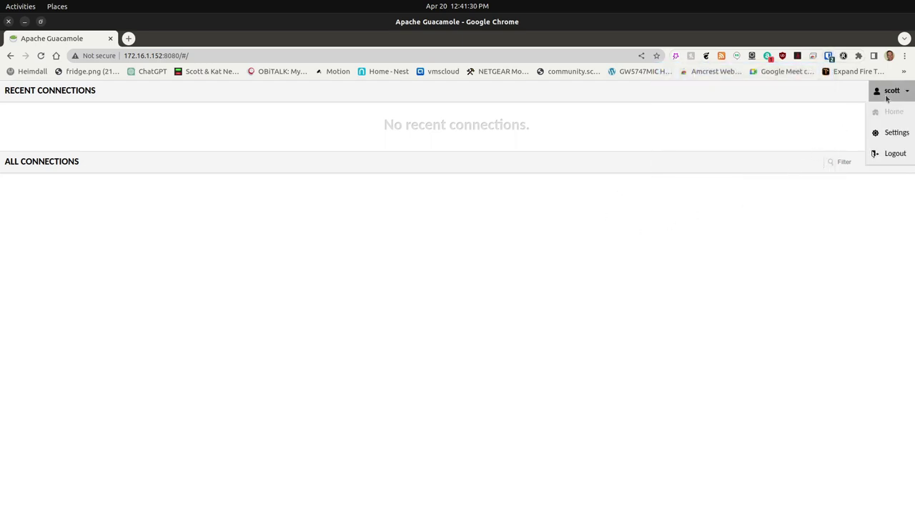
click(880, 131)
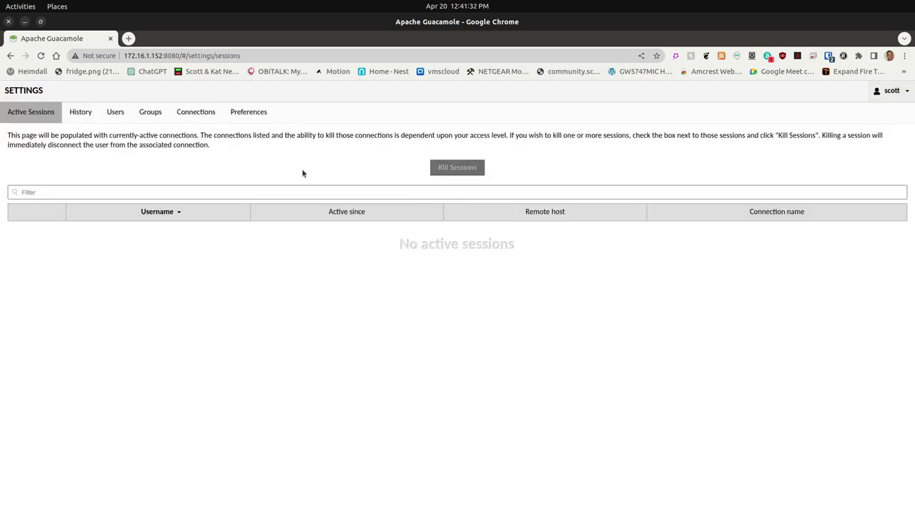
click(114, 113)
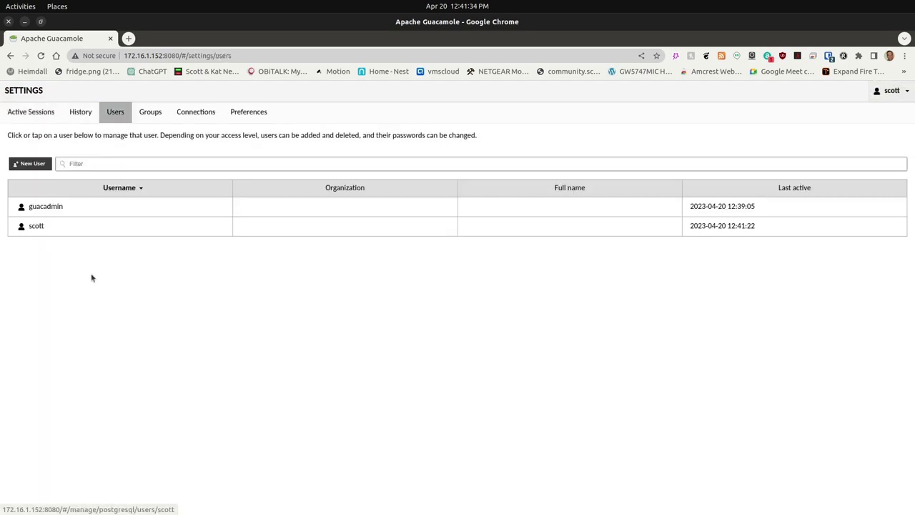
Delete the guacadmin user and confirm the deletion.
click(47, 207)
scroll(214, 314, down, 4)
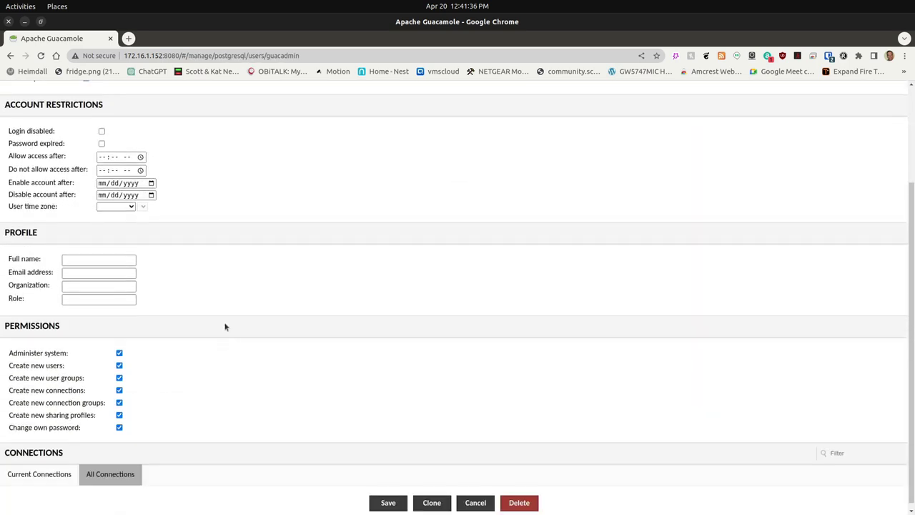
click(519, 497)
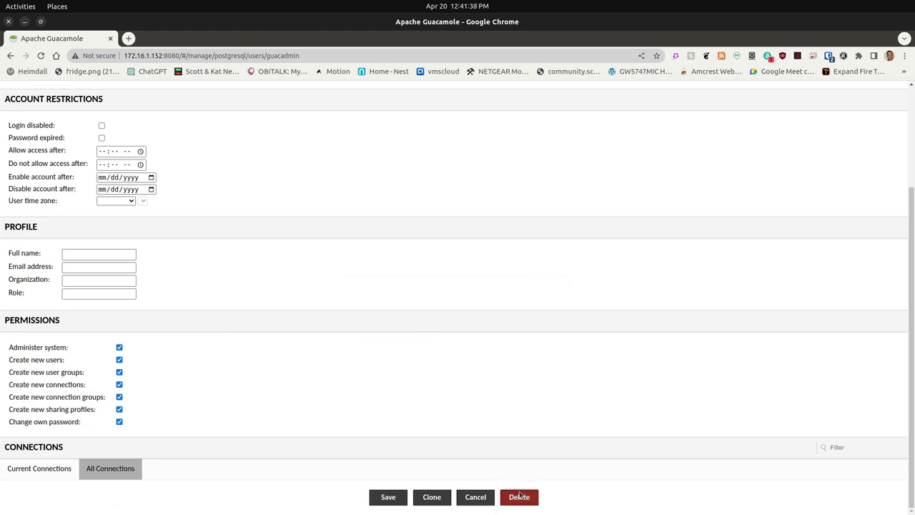
click(422, 322)
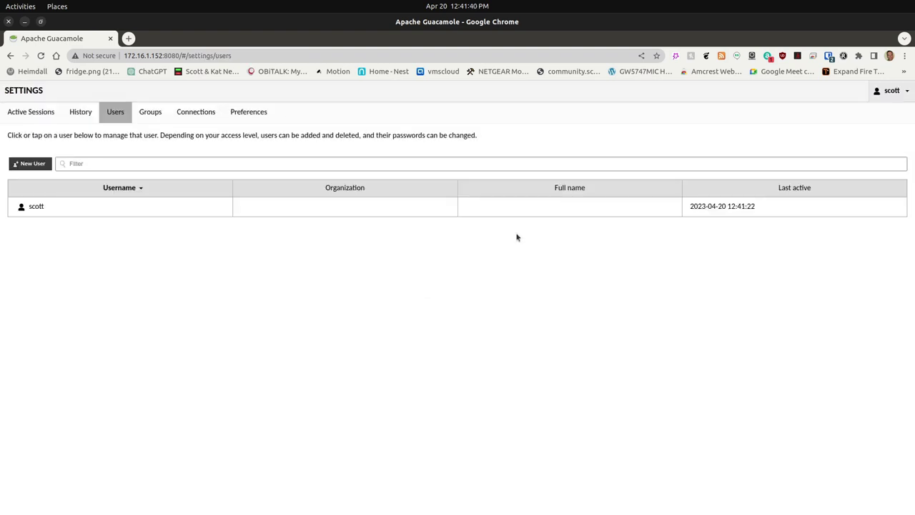
Send the saved guacadmin login for 172.16.1.152 to the Bitwarden trash and verify it's gone.
click(829, 56)
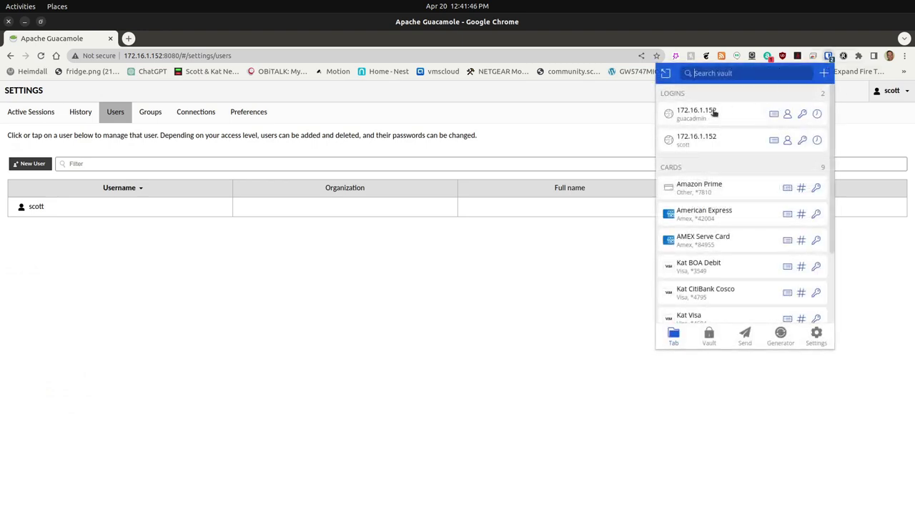
click(774, 115)
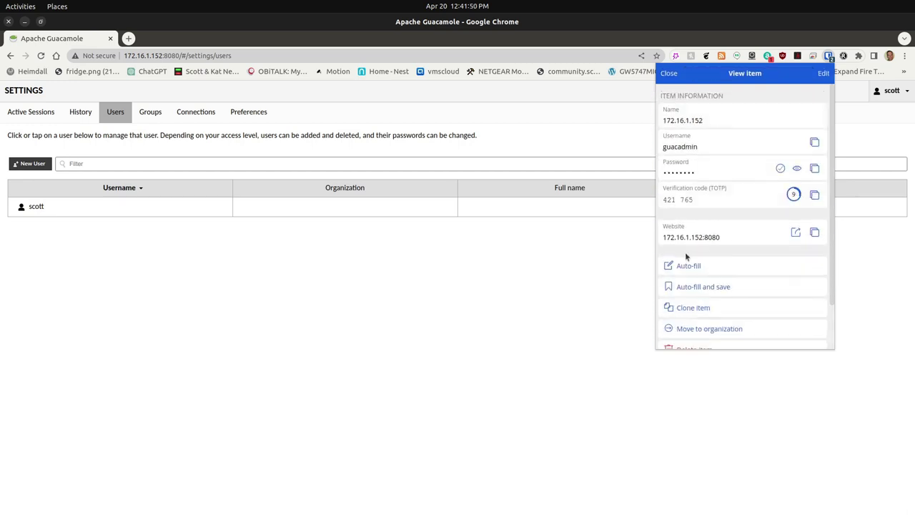
scroll(718, 314, down, 2)
click(705, 299)
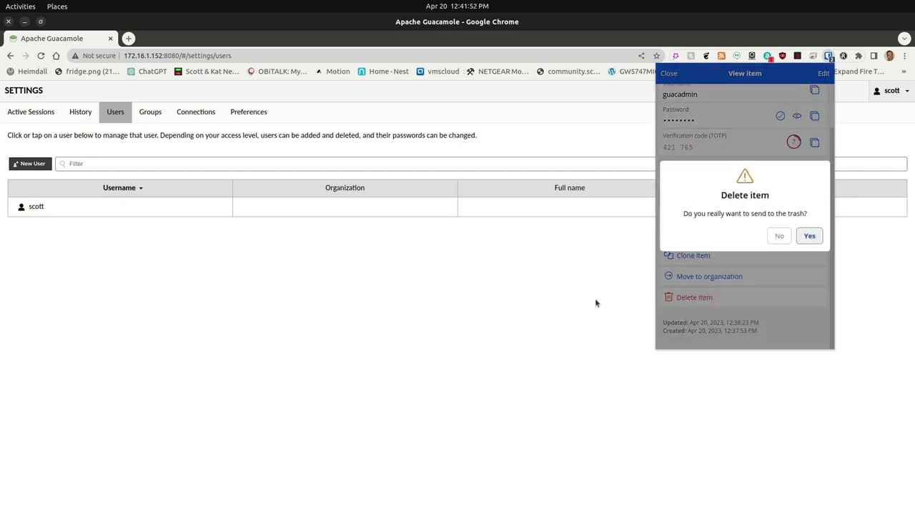
click(808, 235)
click(622, 222)
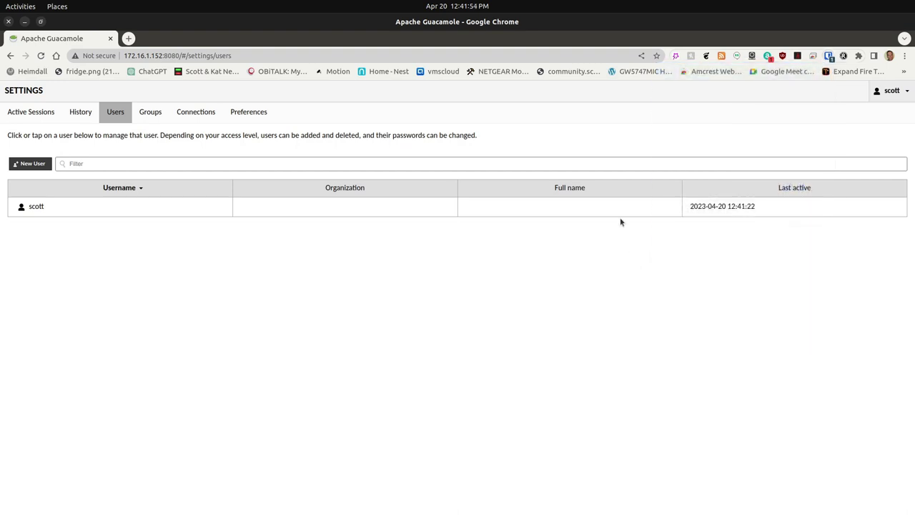
click(829, 56)
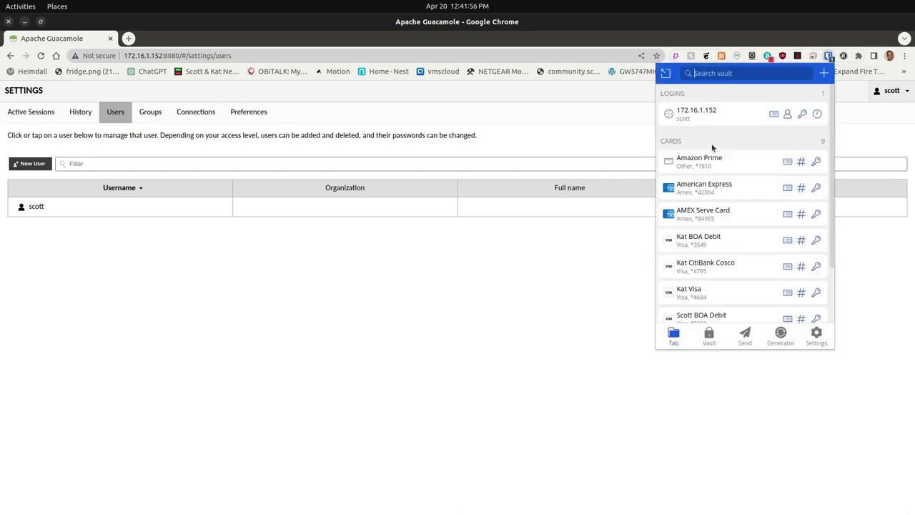
Log out, then sign in as scott using the username and password autofilled from Bitwarden.
click(578, 258)
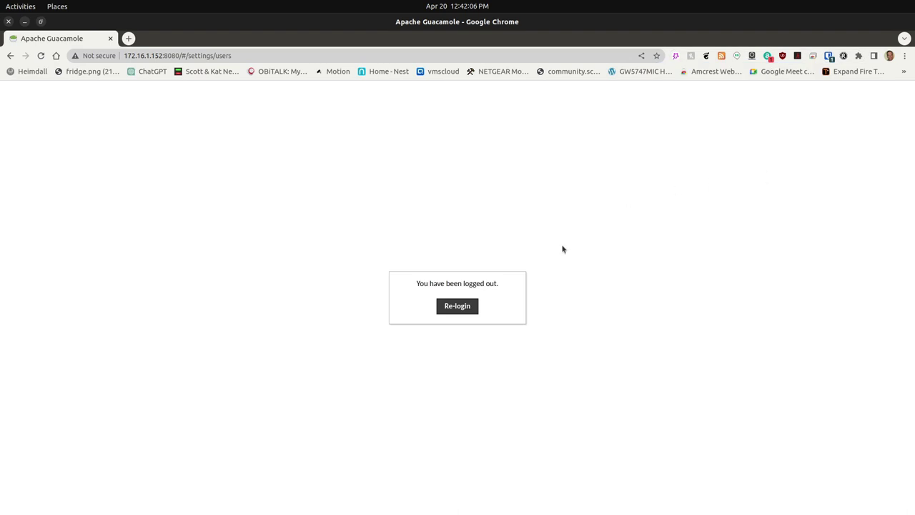
click(471, 307)
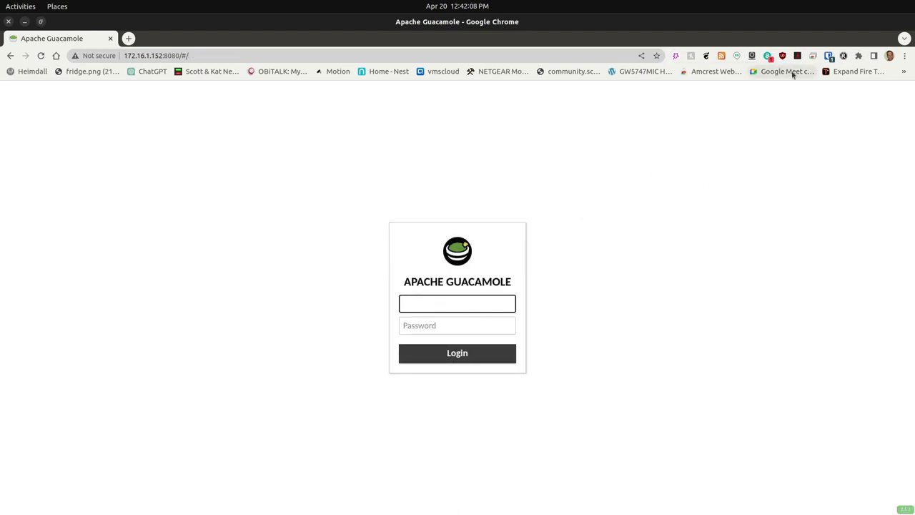
click(830, 56)
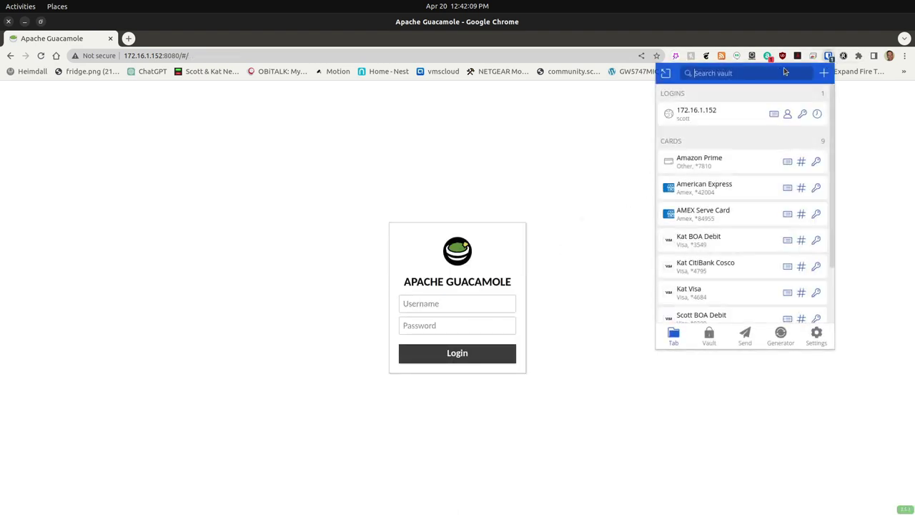
click(699, 116)
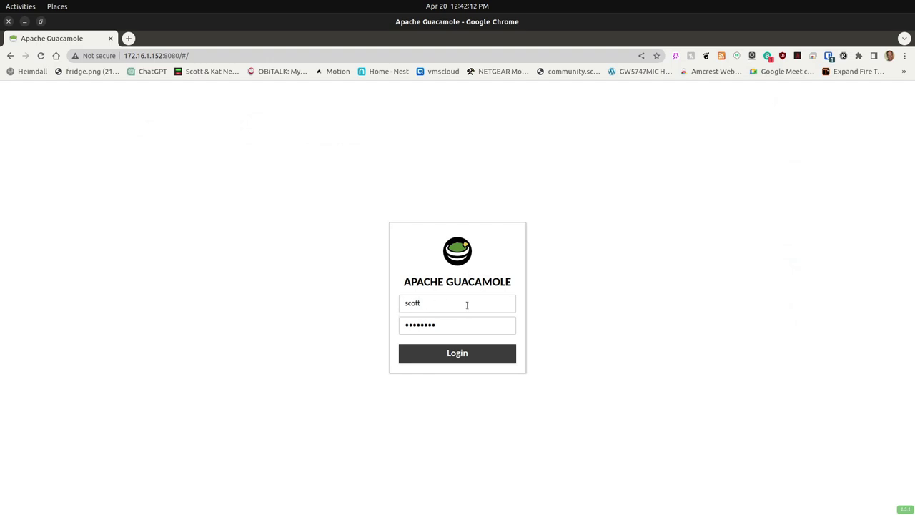
click(471, 355)
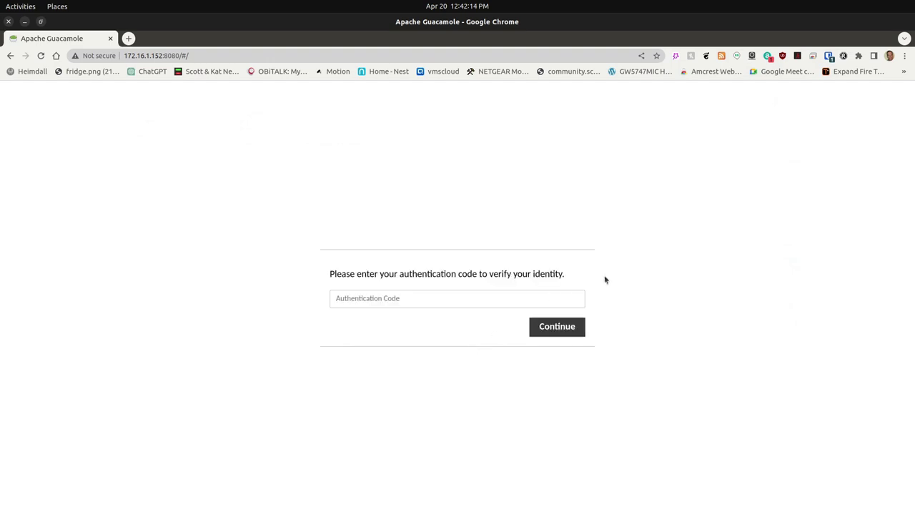
Paste scott's current TOTP code from Bitwarden into Authentication Code and submit it.
click(829, 55)
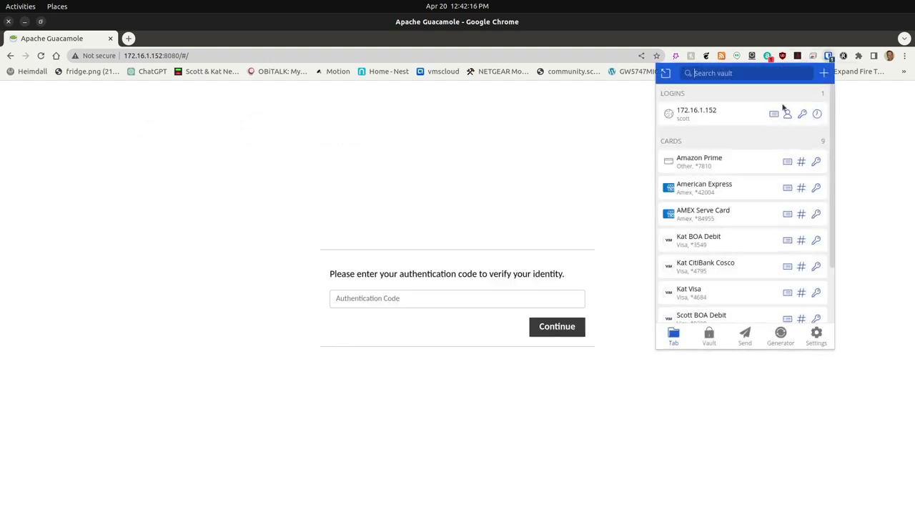
click(817, 113)
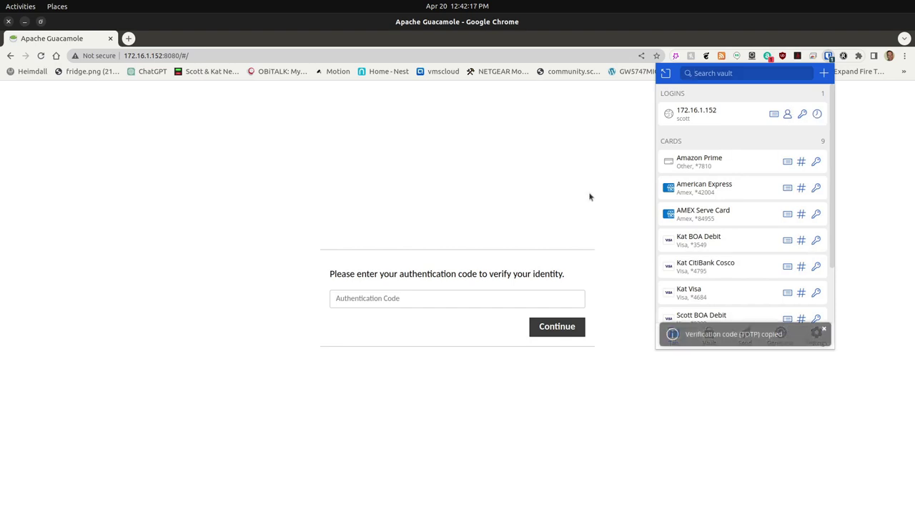
click(434, 299)
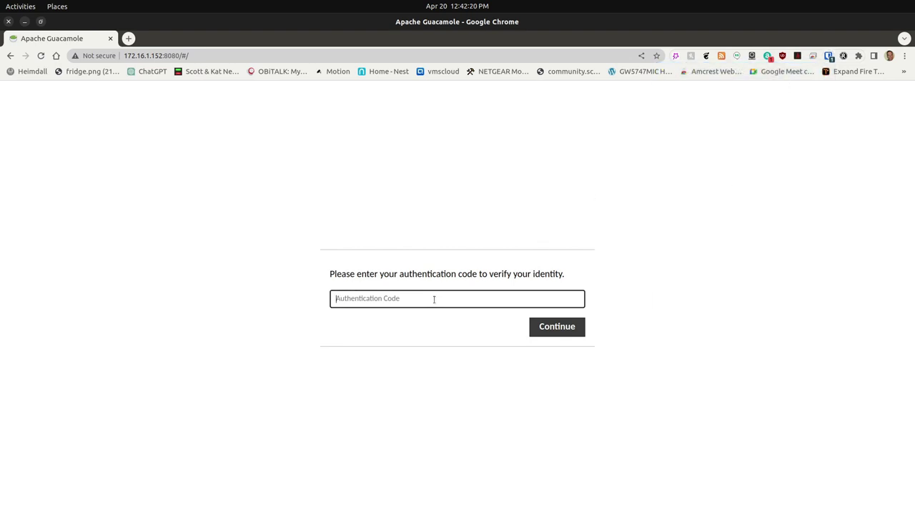
right_click(434, 299)
click(459, 357)
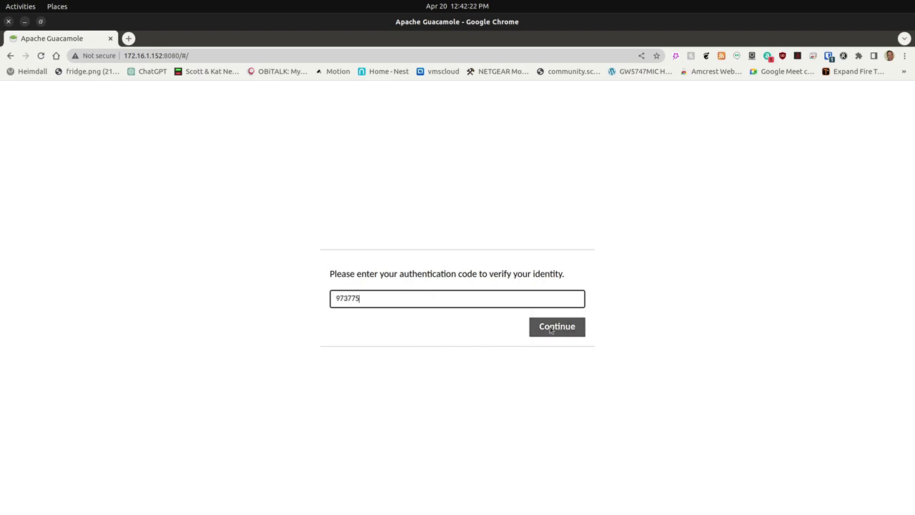
click(562, 326)
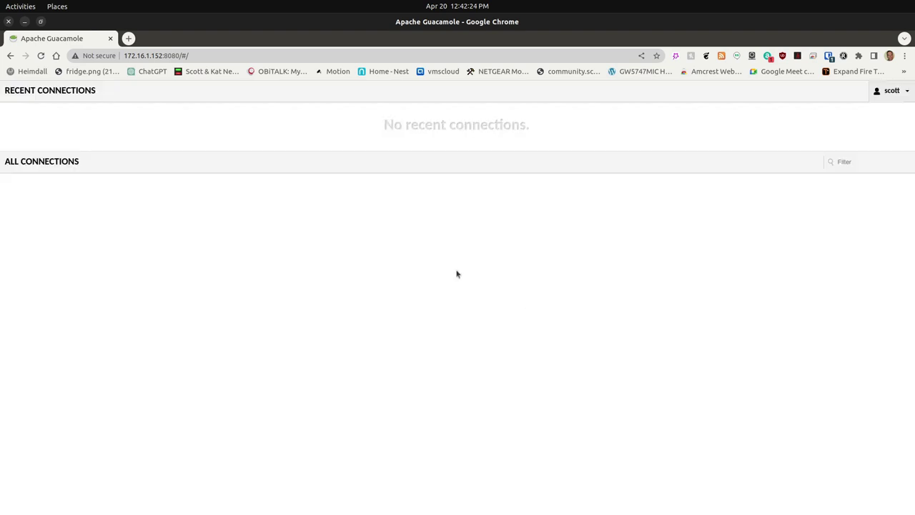
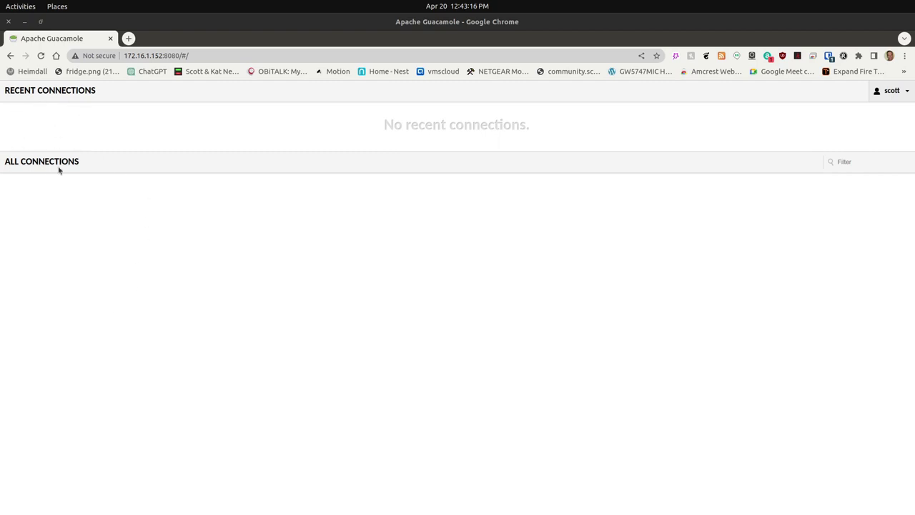
Create a connection group named 'Terminals' under Settings > Connections, save it, and expand it.
click(890, 93)
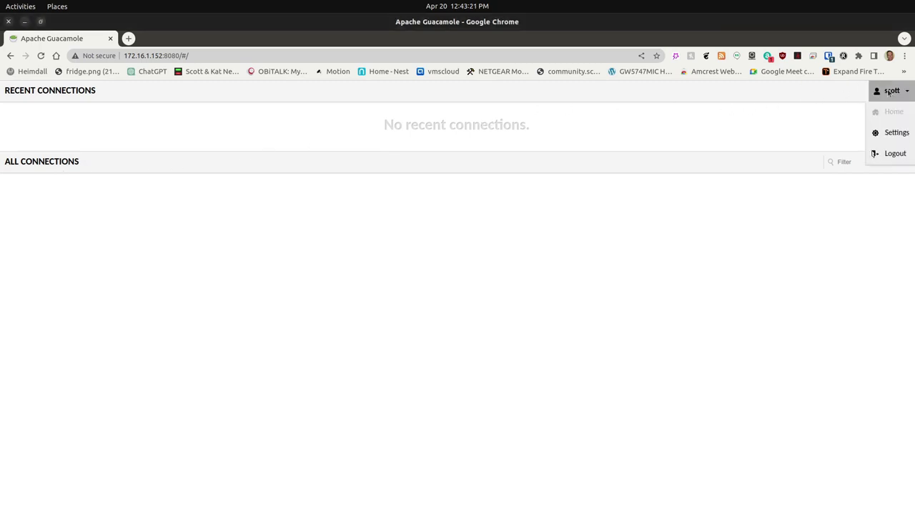
click(893, 133)
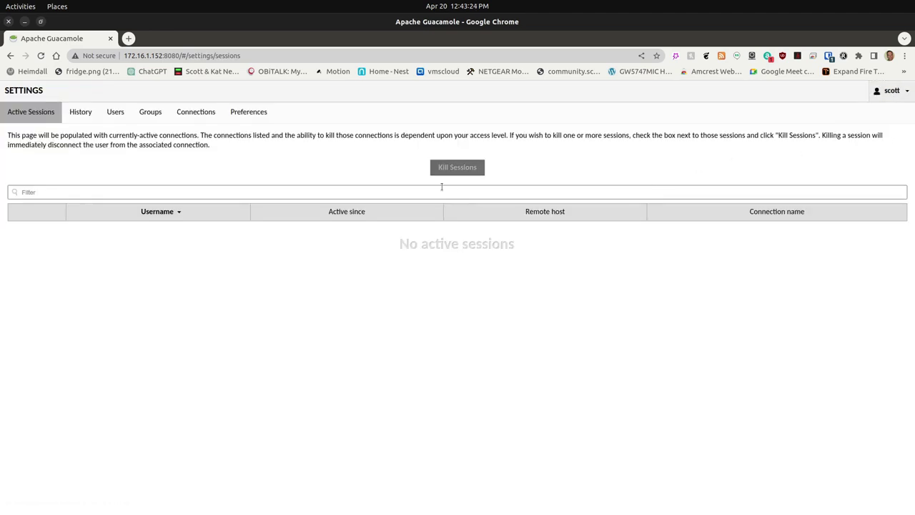
click(192, 114)
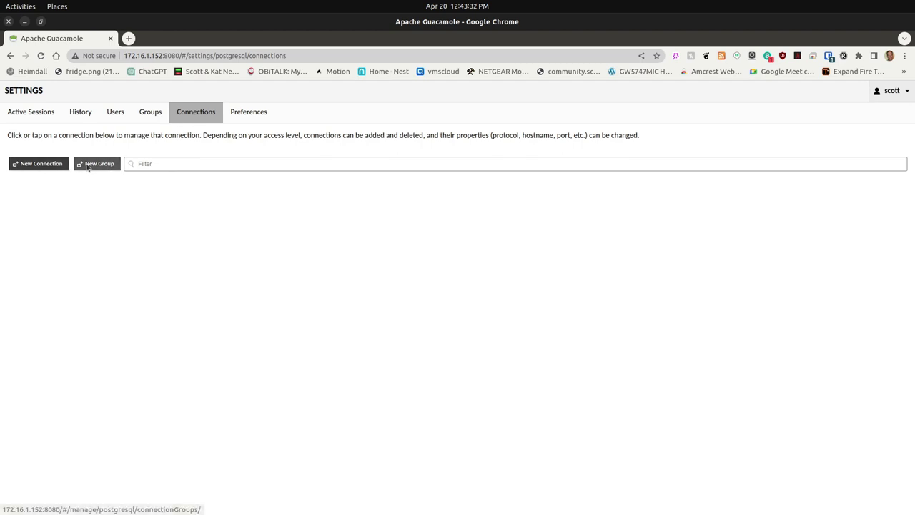
click(88, 165)
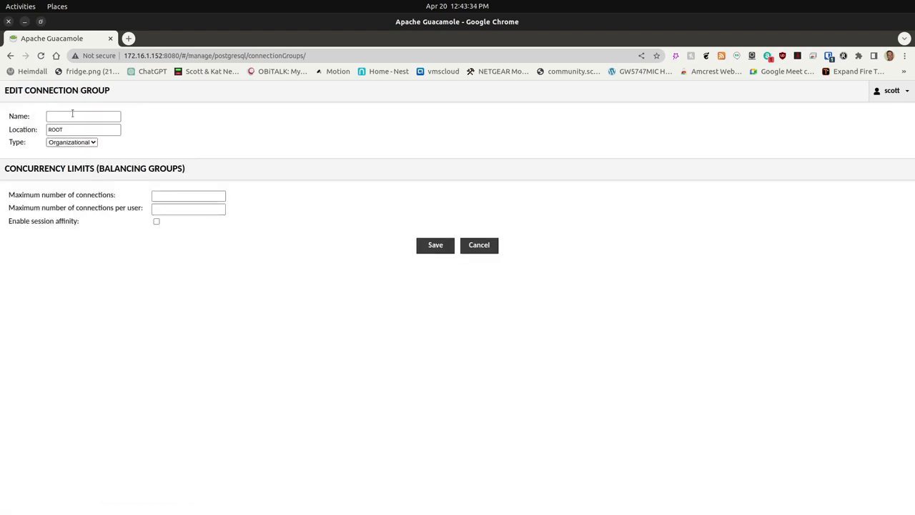
click(72, 115)
text(Ter)
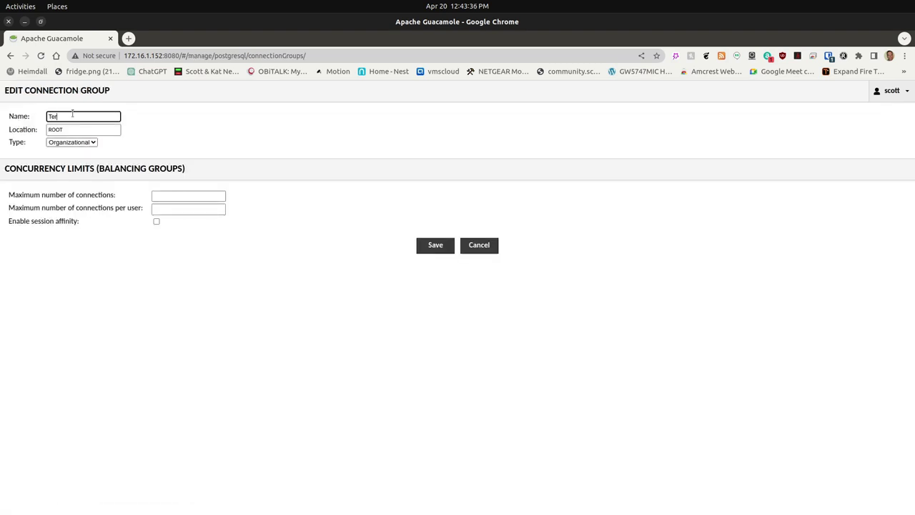
text(minals)
click(432, 246)
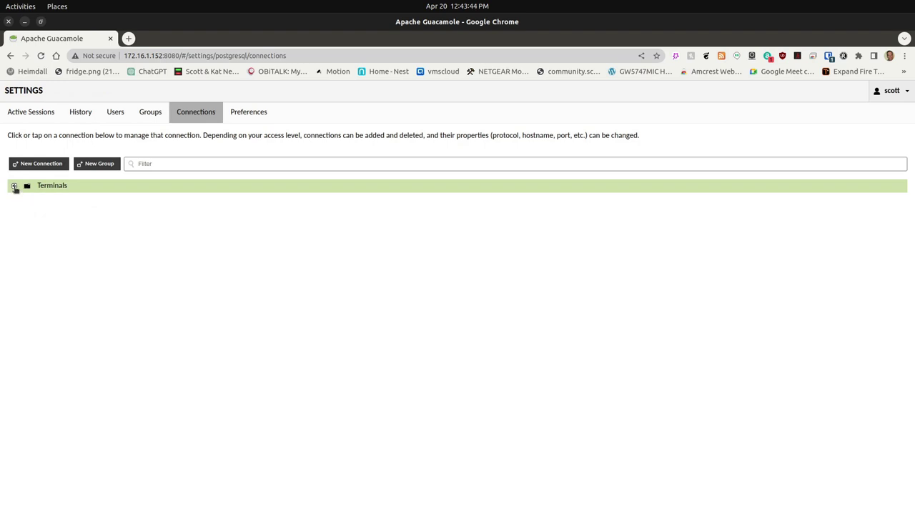
click(14, 186)
Start a new connection in Terminals named 'guacamole' with hostname 172.16.1.152.
click(38, 199)
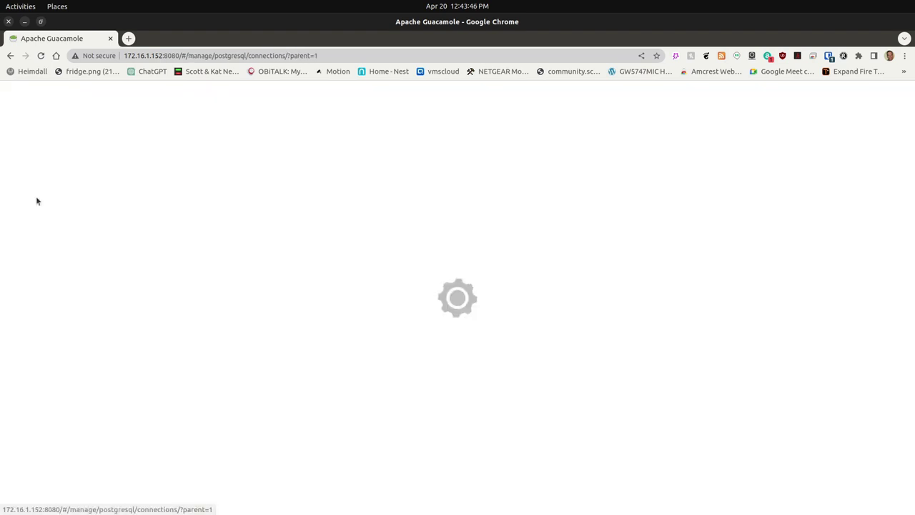
click(70, 116)
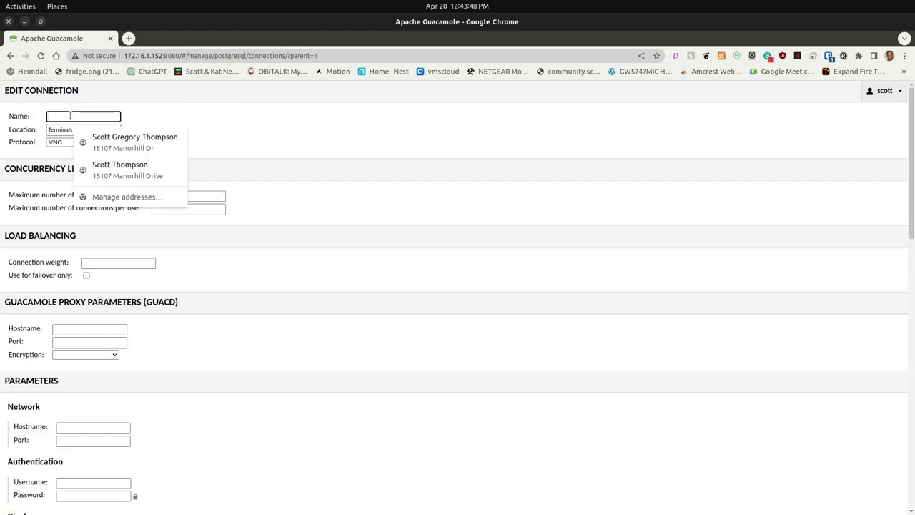
text(guac)
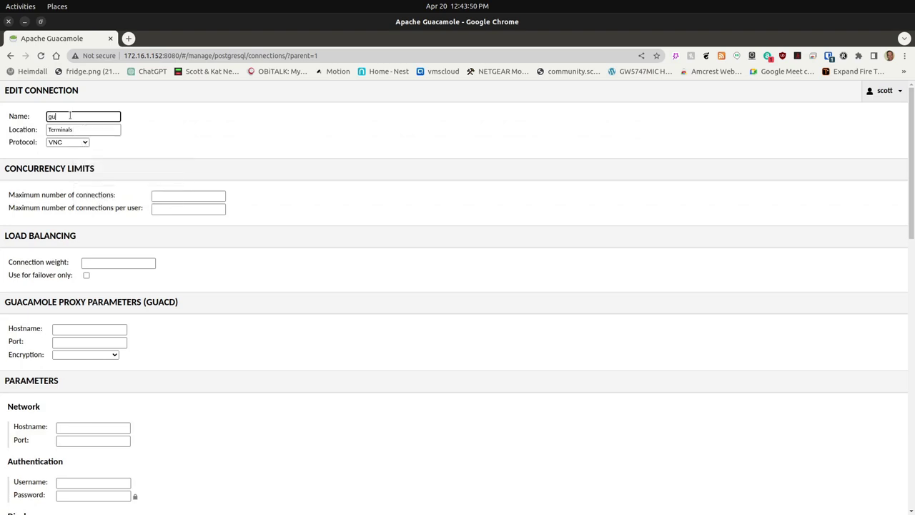
click(160, 143)
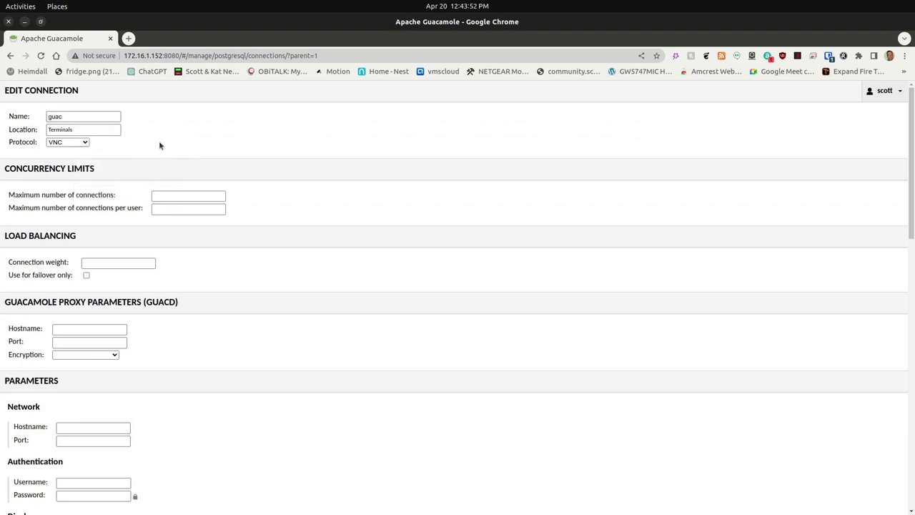
click(71, 118)
text(a)
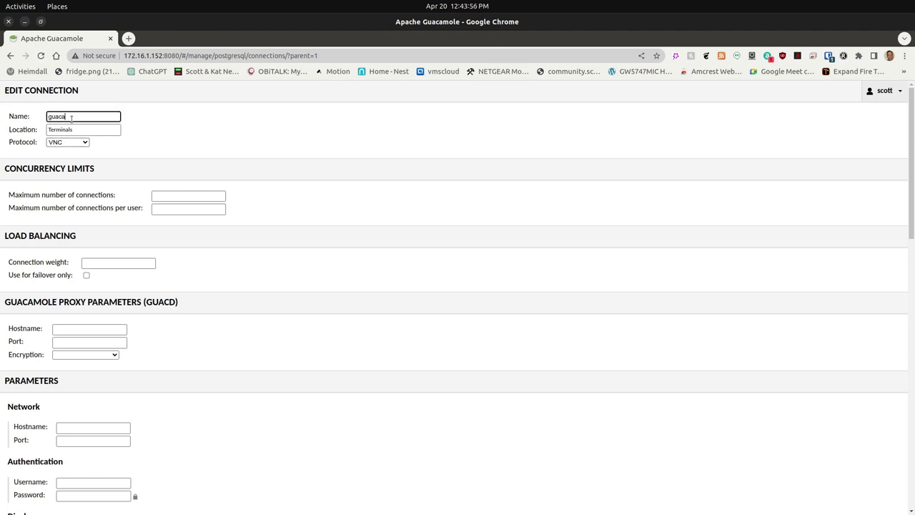
text(mole)
click(66, 427)
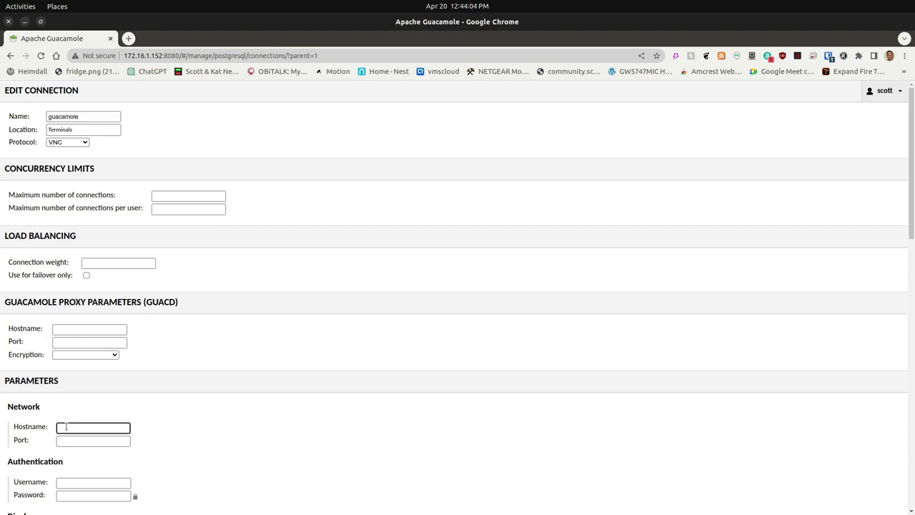
text(172.16.1.152)
Switch the protocol to SSH, set port 22, and enter the login username and password.
click(76, 143)
click(59, 170)
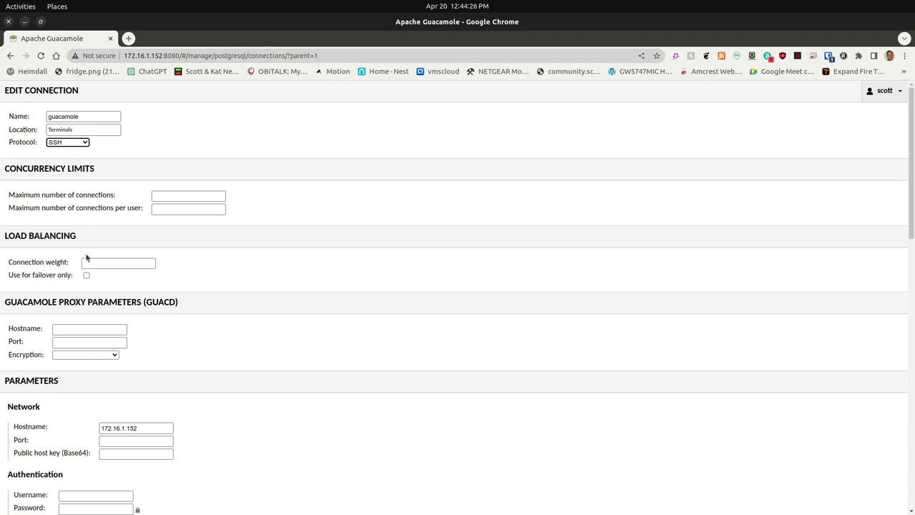
click(124, 438)
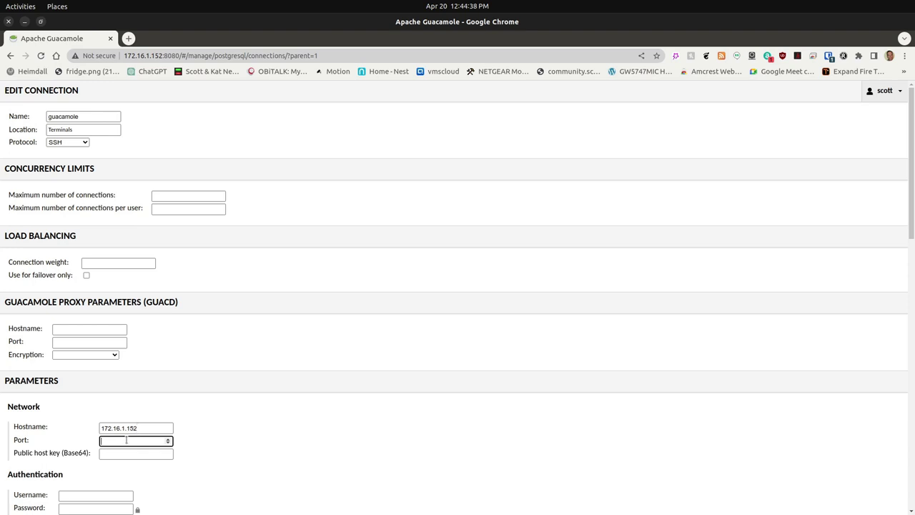
text(22)
scroll(187, 440, down, 3)
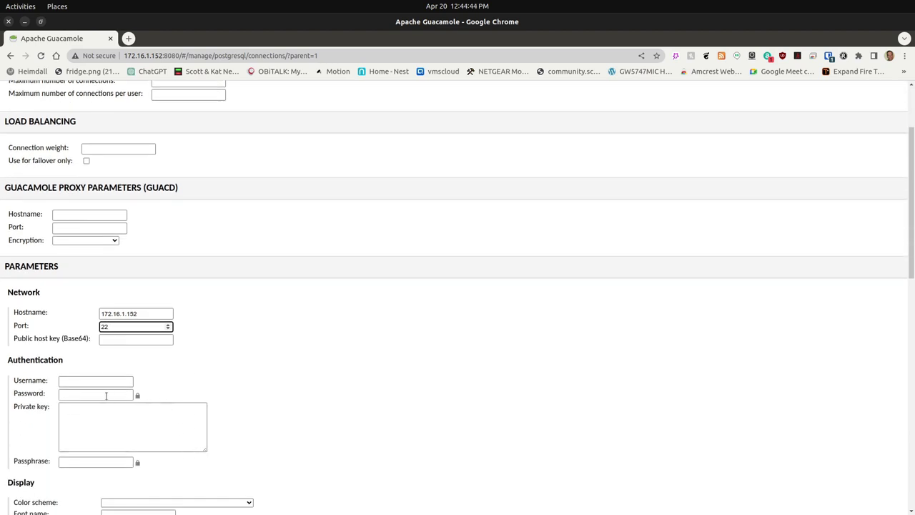
click(101, 383)
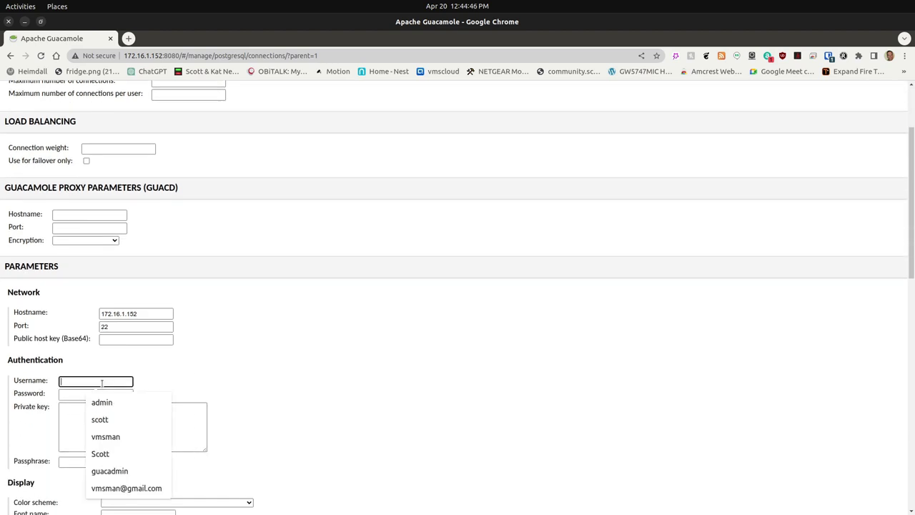
text(scott)
key(Tab)
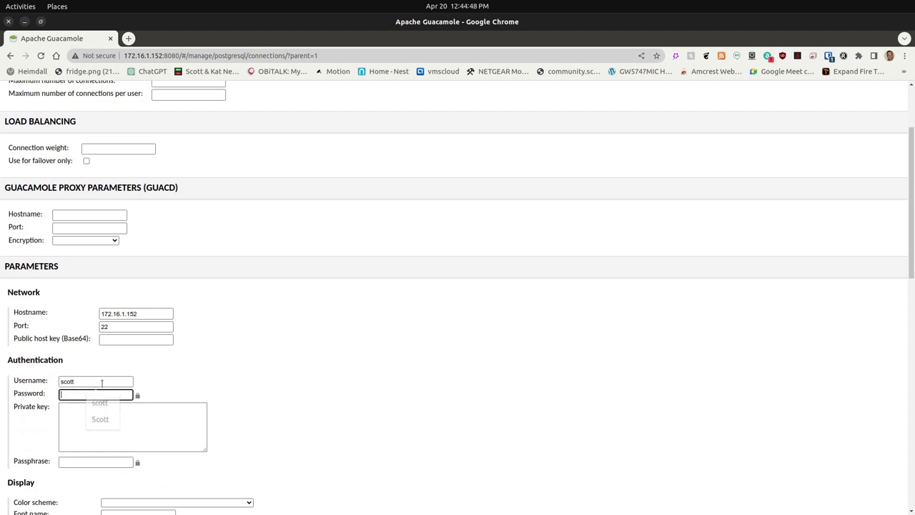
text(••••••••)
Set the display colour scheme to White on black and font size 18, then save the connection.
scroll(220, 387, down, 4)
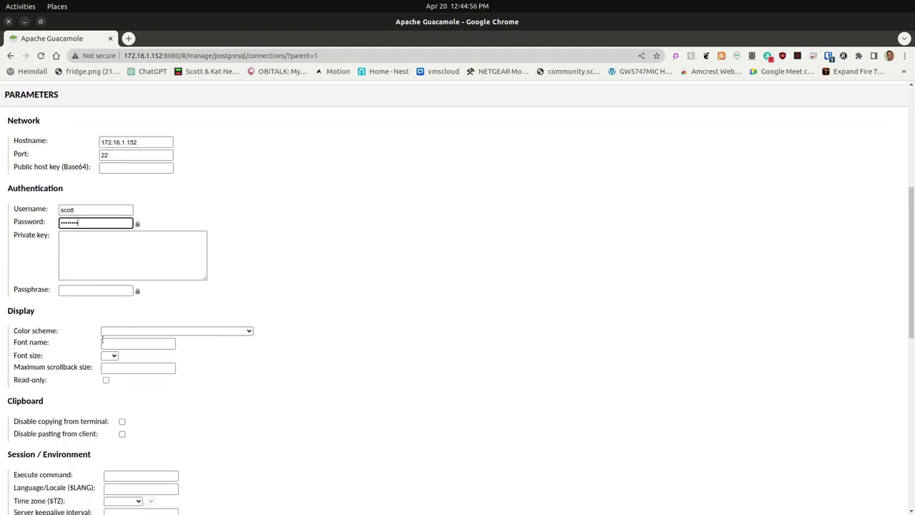
scroll(127, 382, down, 4)
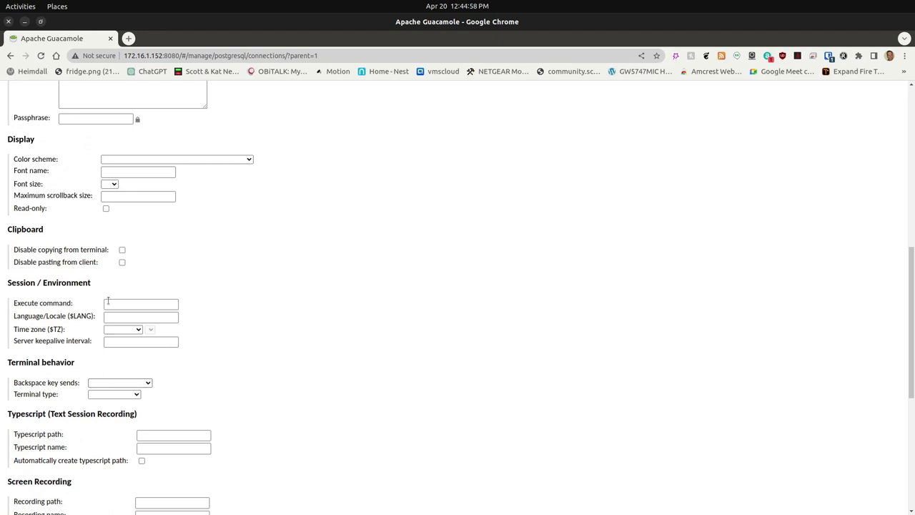
click(202, 160)
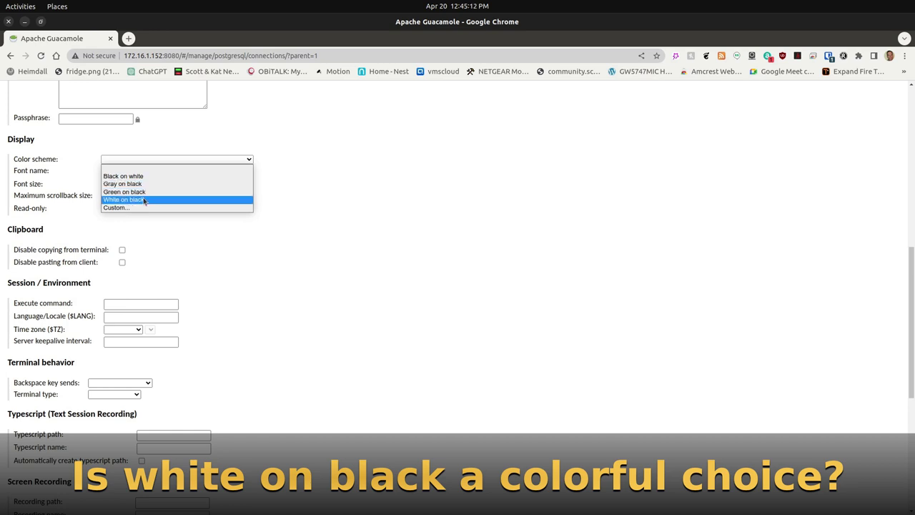
click(144, 201)
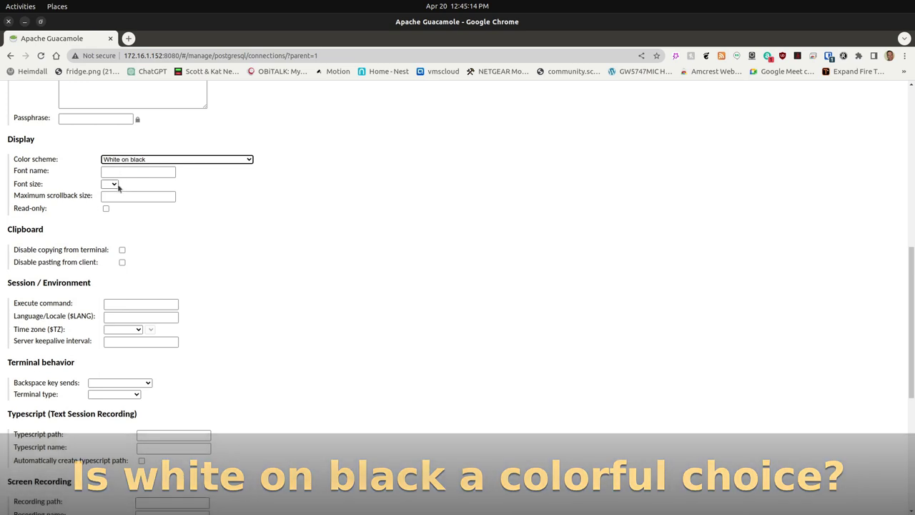
click(111, 184)
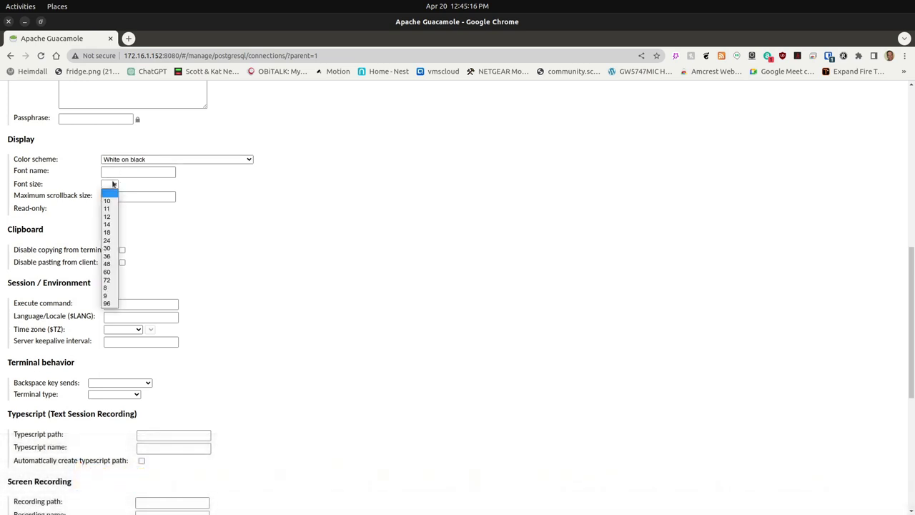
click(108, 232)
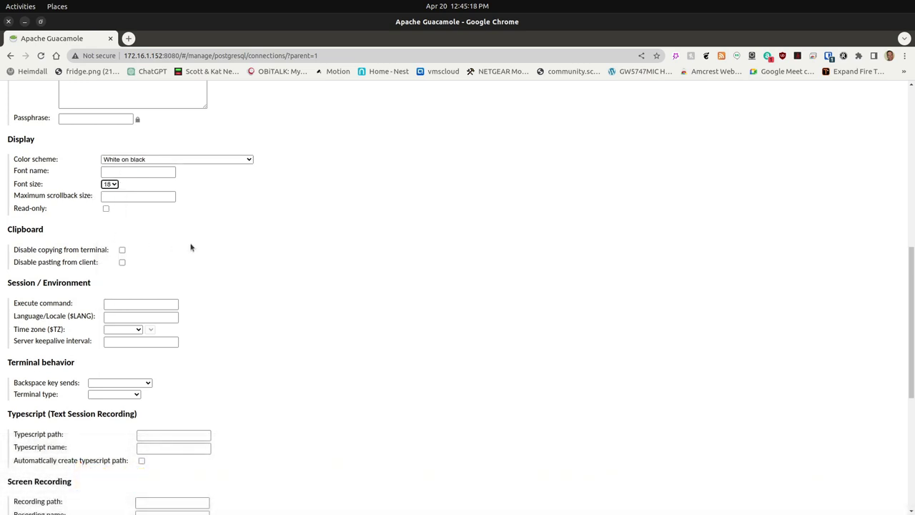
scroll(250, 287, down, 1)
scroll(249, 286, down, 8)
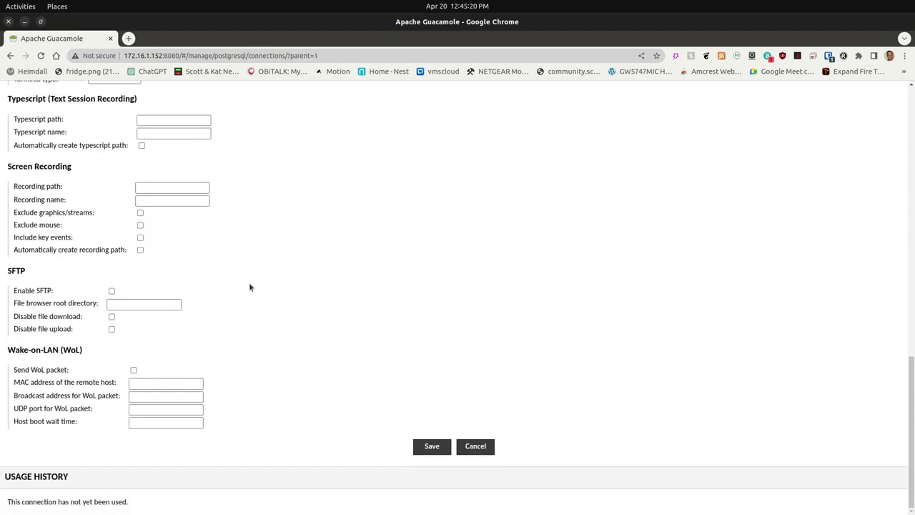
click(432, 446)
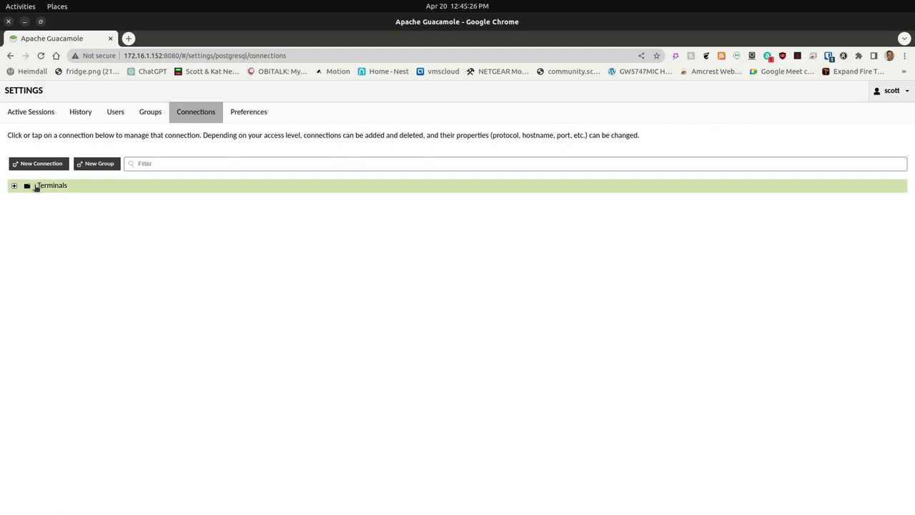
Review the guacamole connection's settings, then launch it from Terminals on the home page.
click(15, 186)
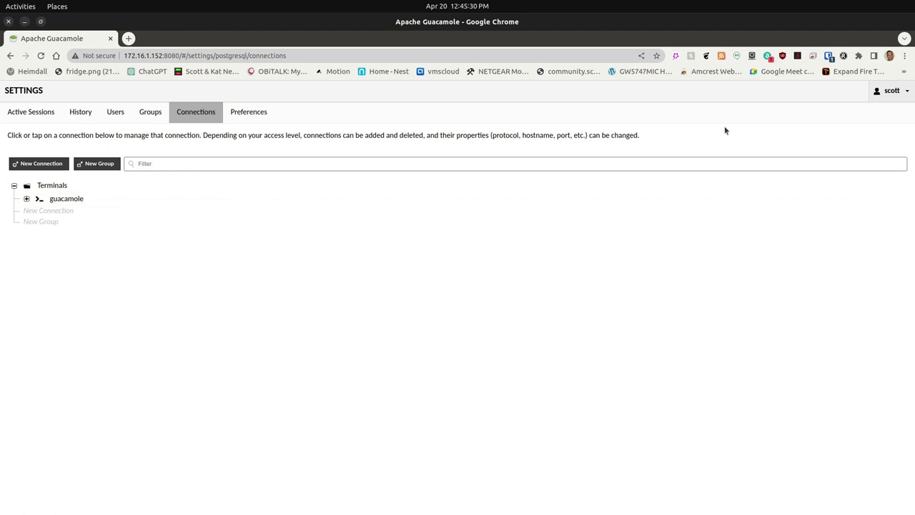
click(61, 202)
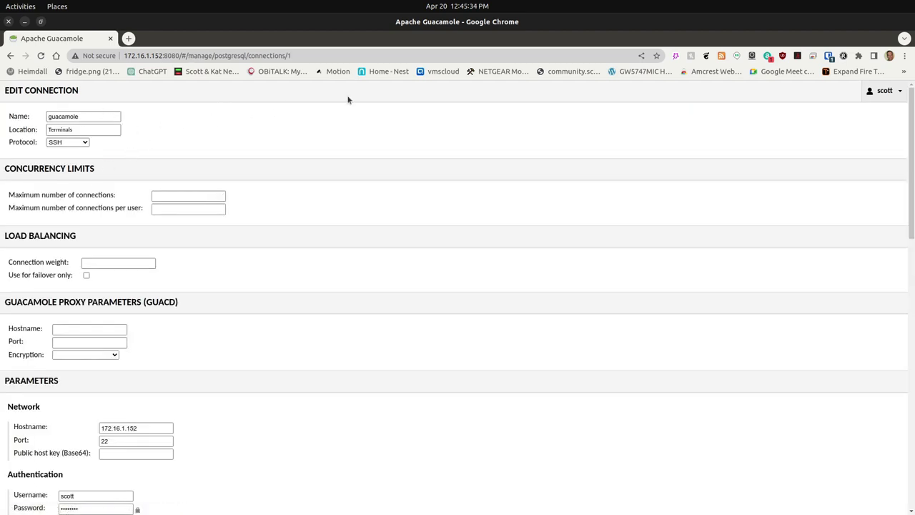
click(885, 91)
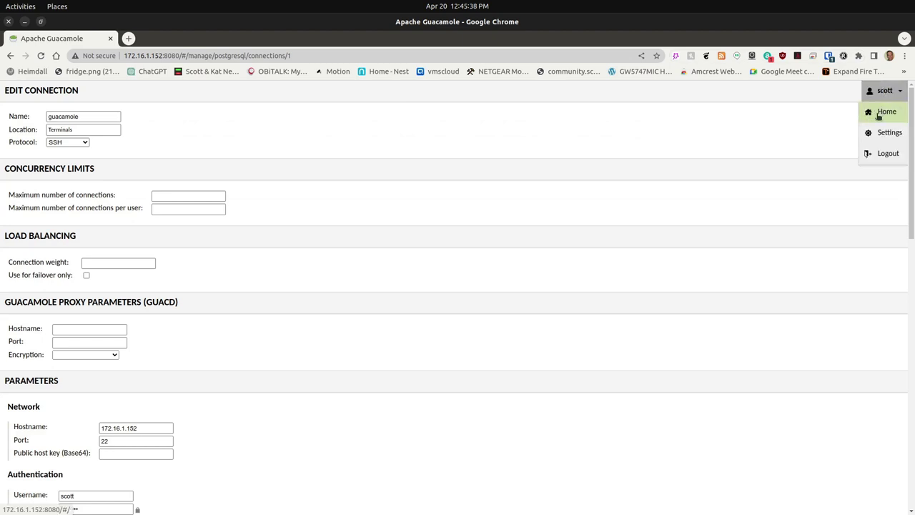
click(885, 112)
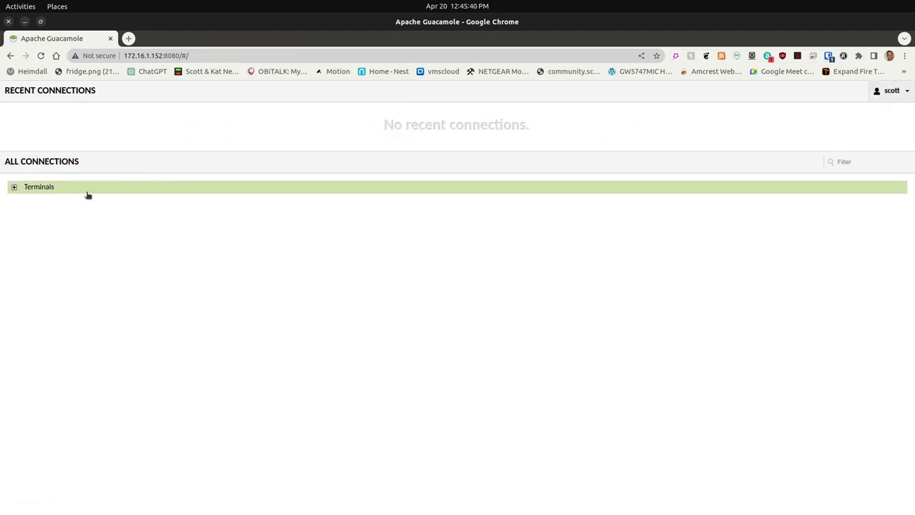
click(14, 187)
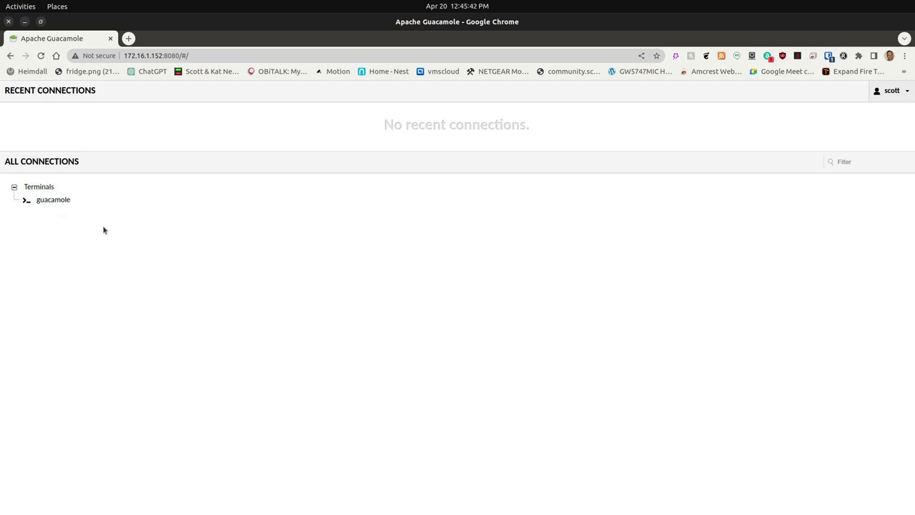
click(46, 202)
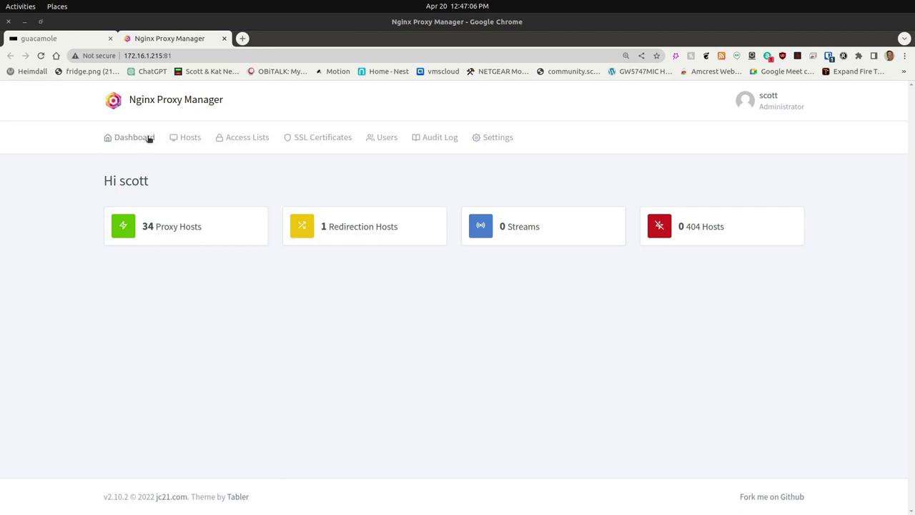
Add a new proxy host with the domain name guac.scottibyte.com.
click(174, 229)
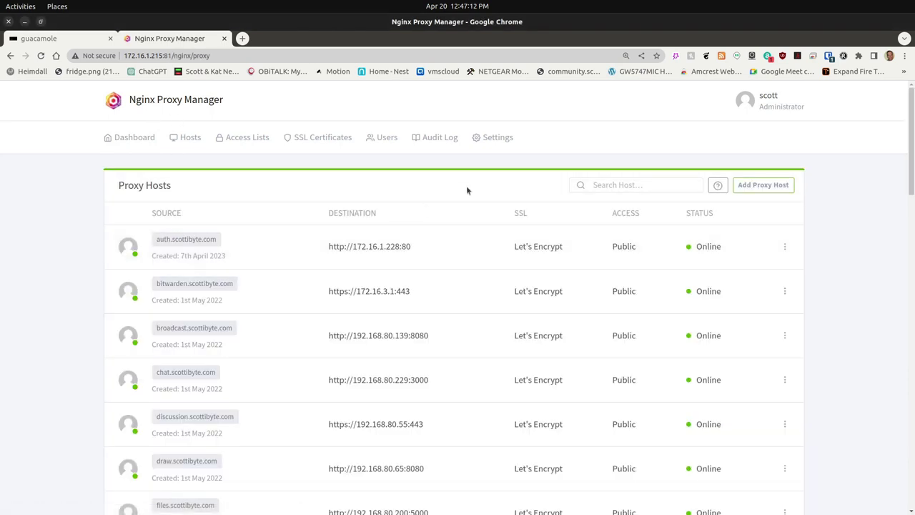
click(748, 185)
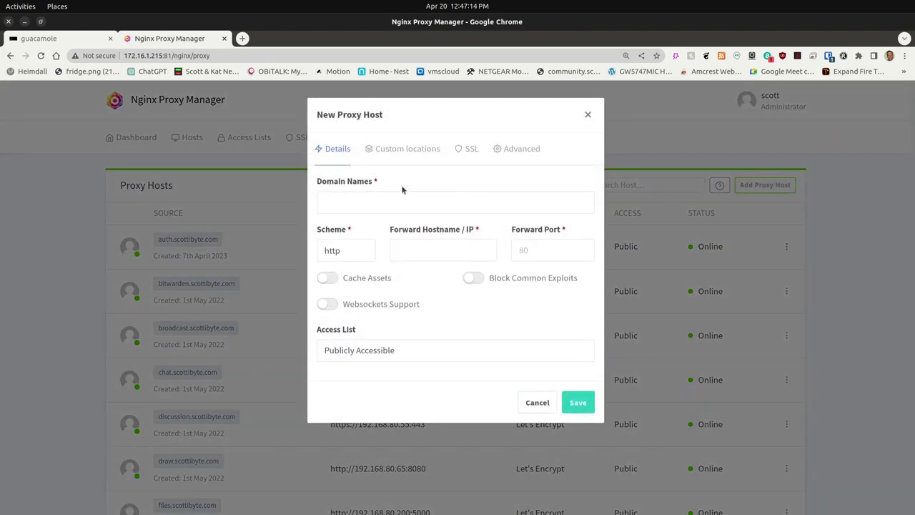
click(383, 202)
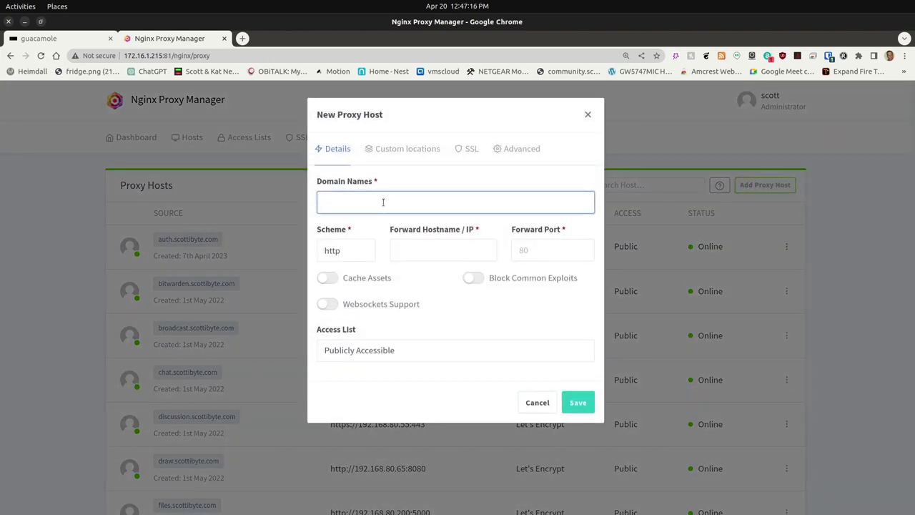
text(gua)
text(c)
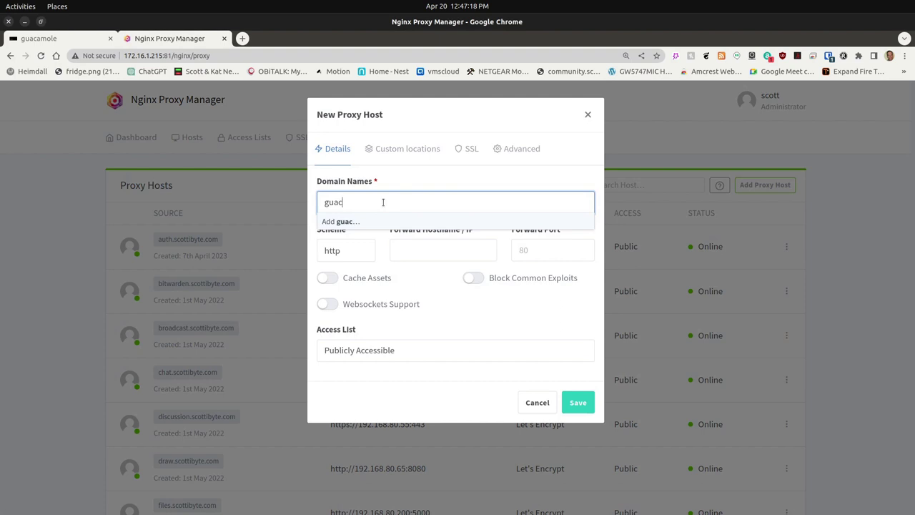
text(.)
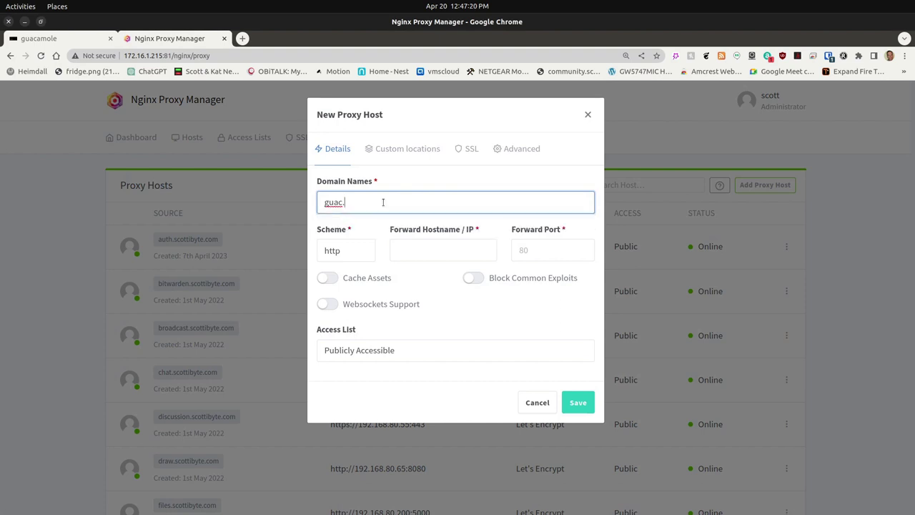
text(scottiby)
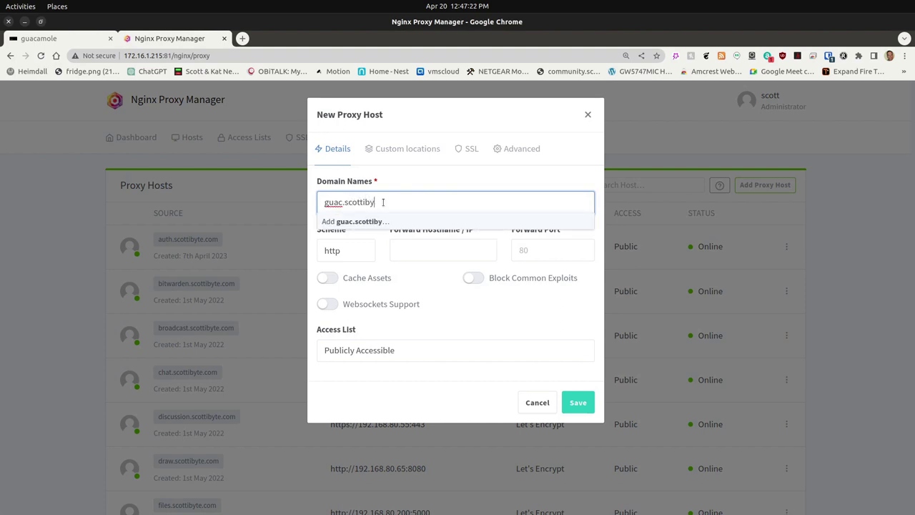
text(te.com)
click(379, 224)
Forward it to 172.16.1.152 port 8080 with Block Common Exploits and Websockets Support on.
click(405, 248)
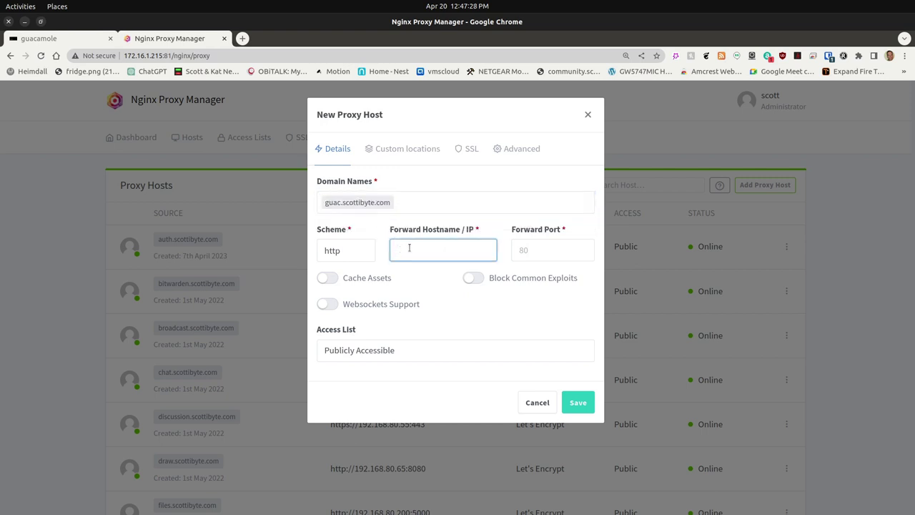
text(172.16.1.)
click(31, 39)
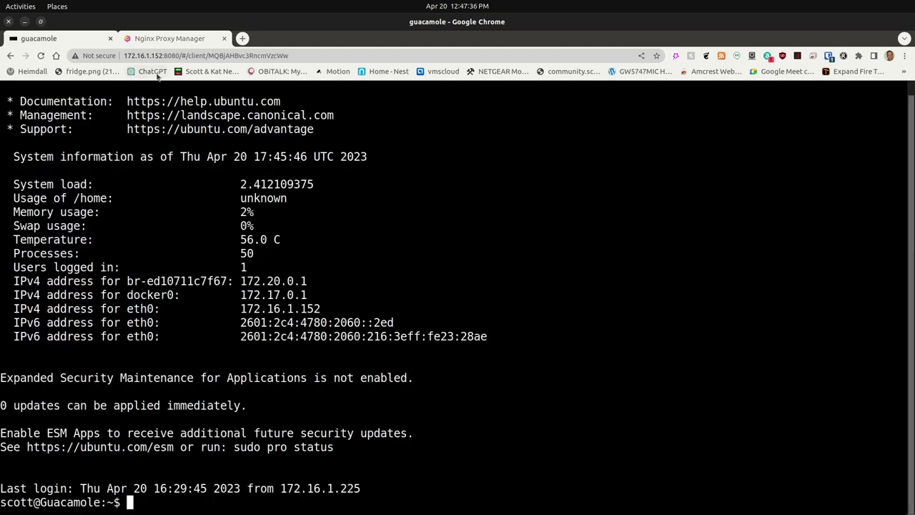
click(174, 39)
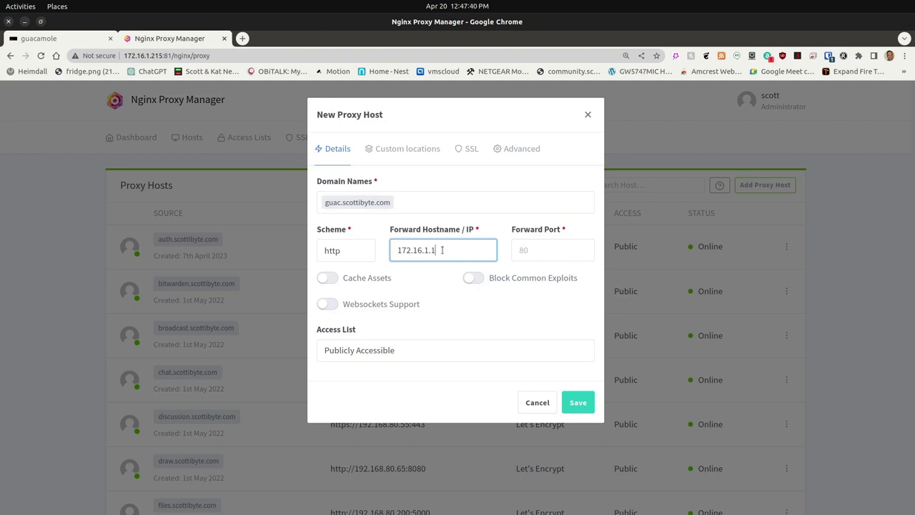
click(534, 250)
text(8080)
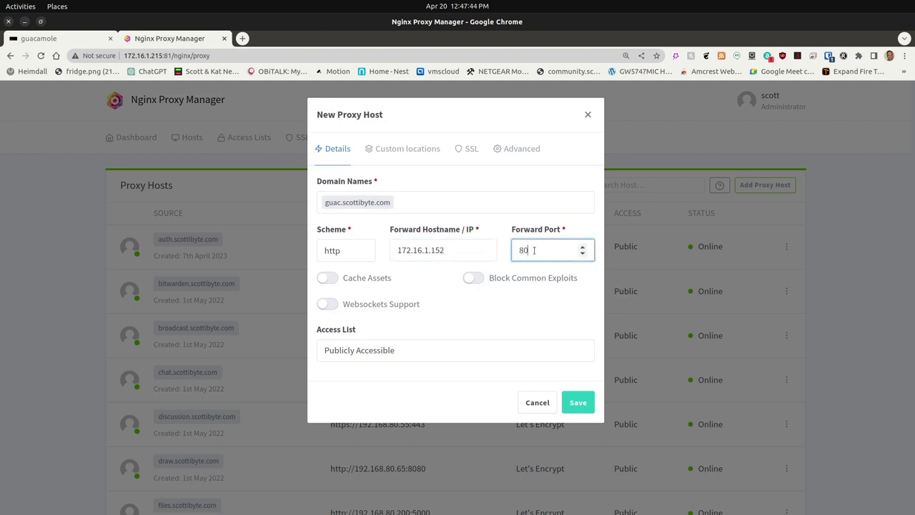
click(486, 278)
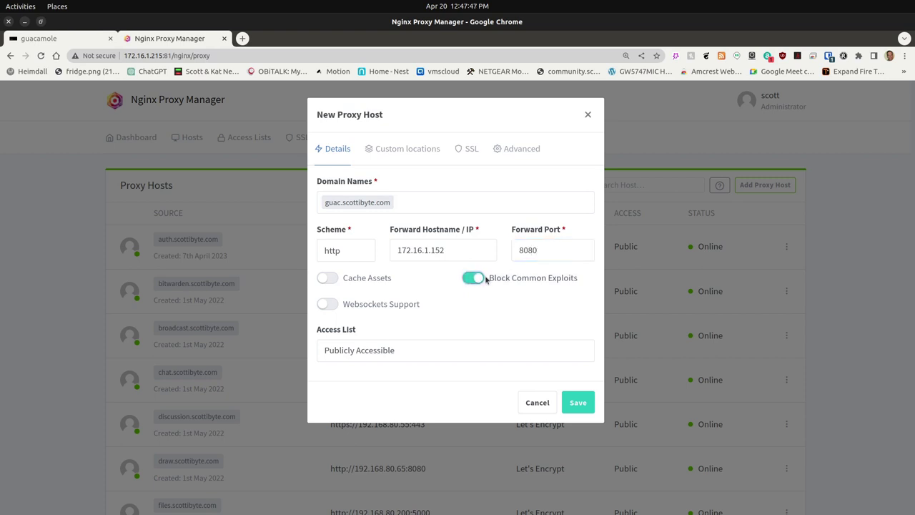
click(333, 305)
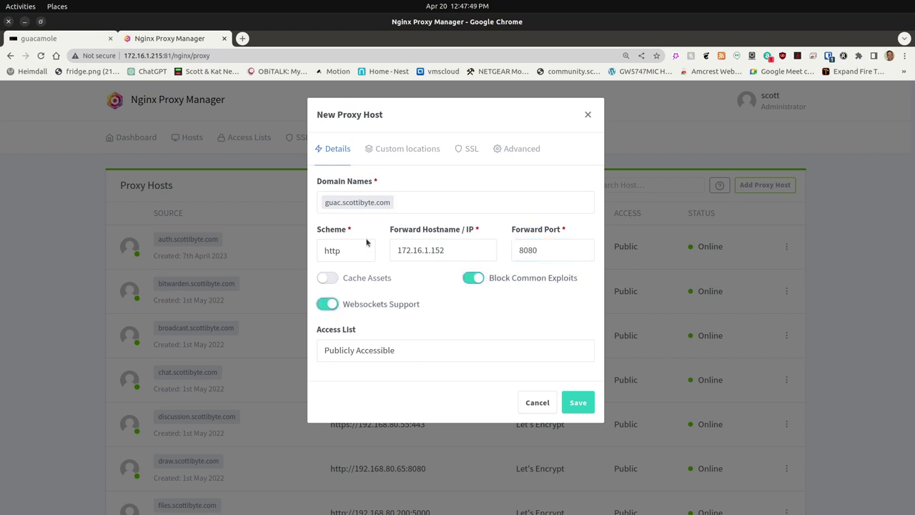
Request a new Let's Encrypt certificate, accept the terms, enable Force SSL, and save the host.
click(465, 148)
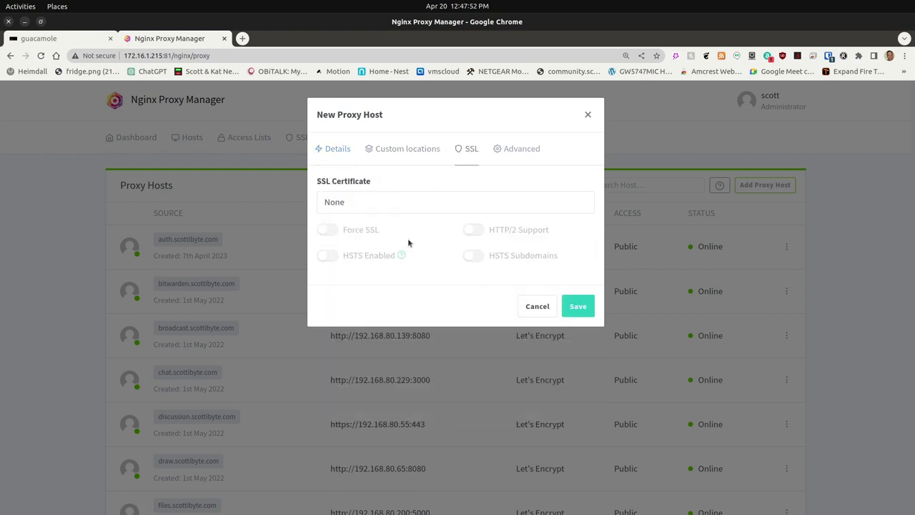
click(386, 203)
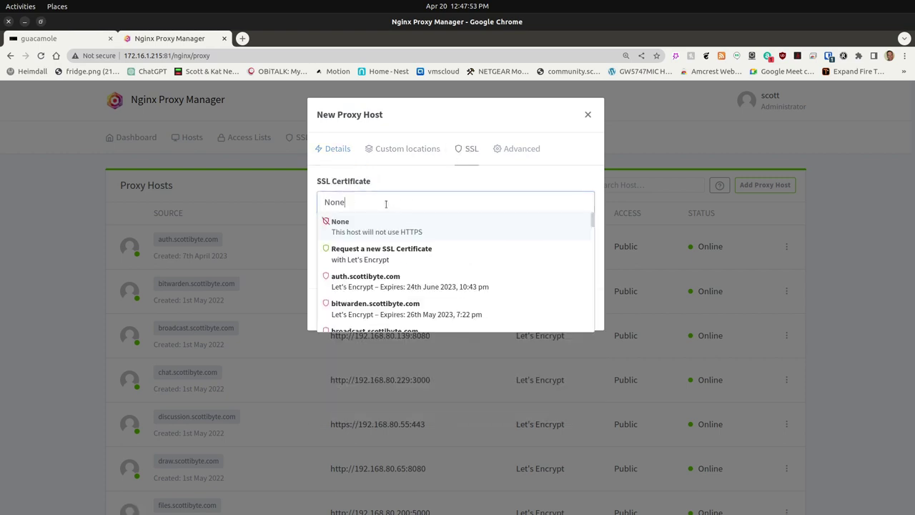
click(368, 248)
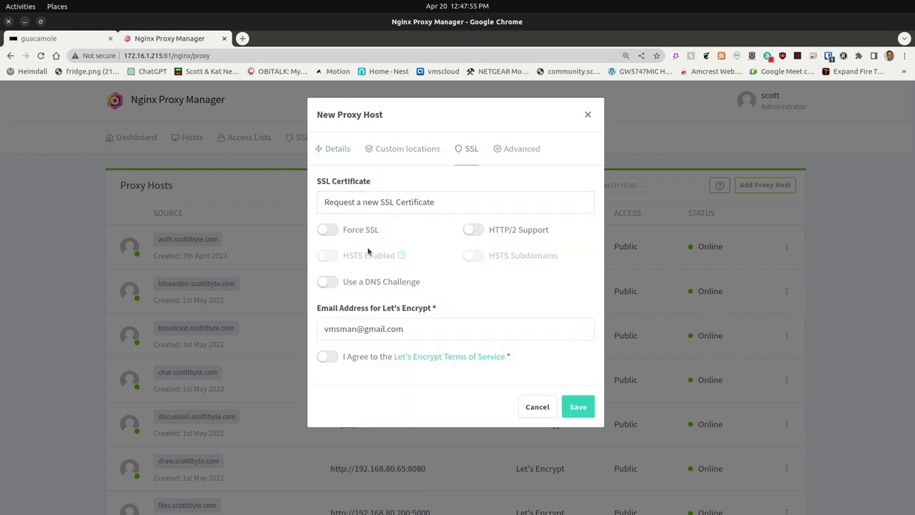
click(329, 356)
click(330, 230)
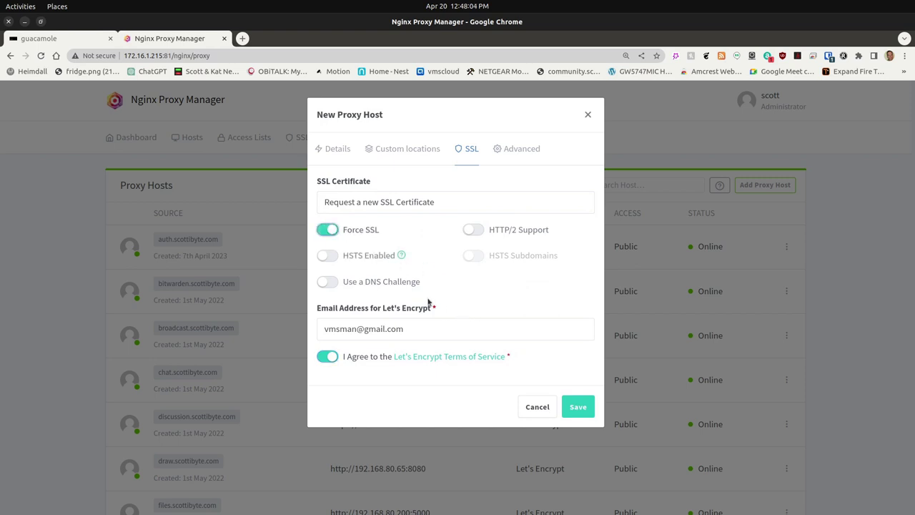
click(579, 407)
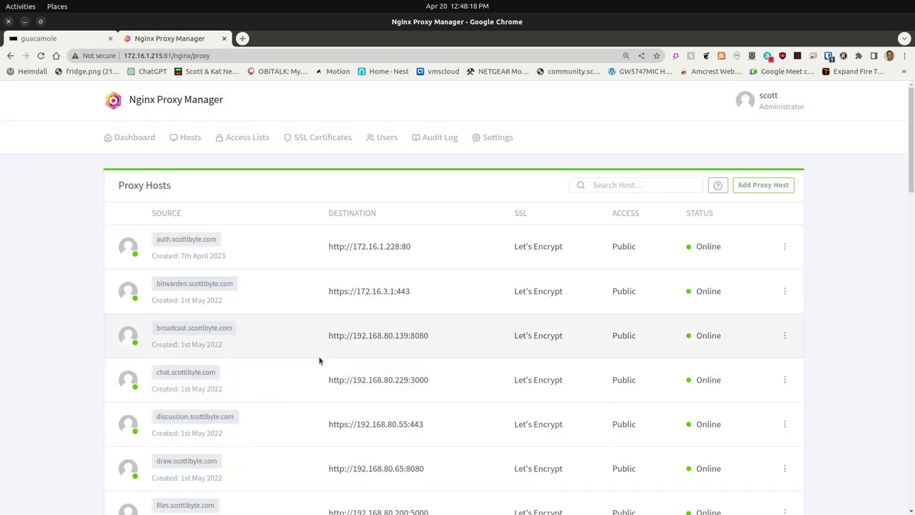
scroll(320, 360, down, 5)
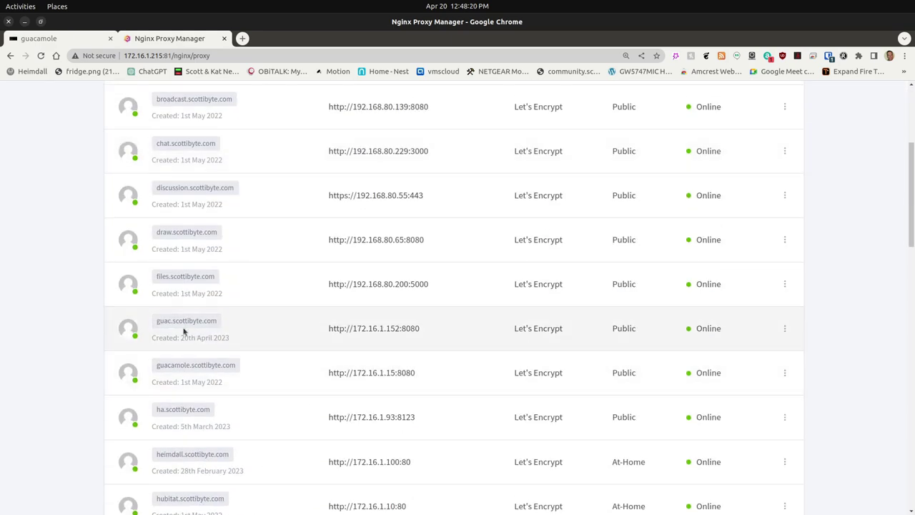
Enable Force SSL and HTTP/2 Support on the guac host, save, and open guac.scottibyte.com.
click(784, 329)
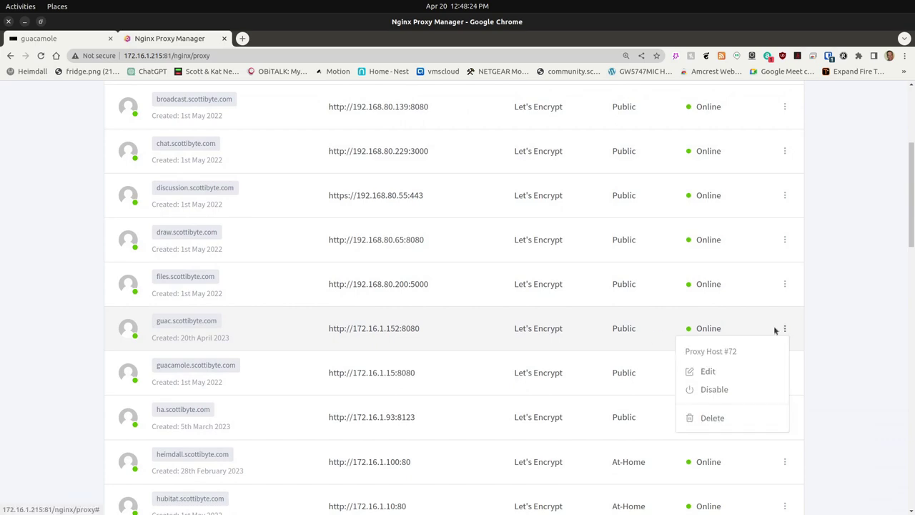
click(708, 372)
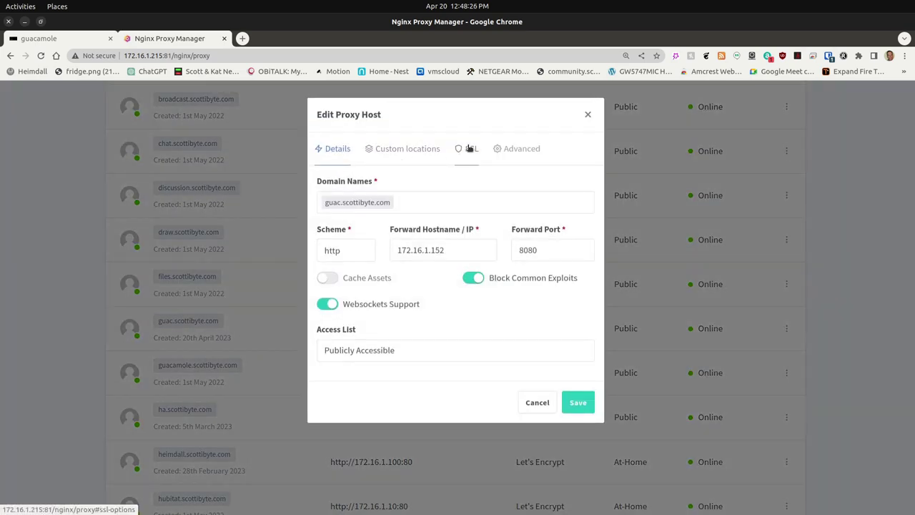
click(469, 149)
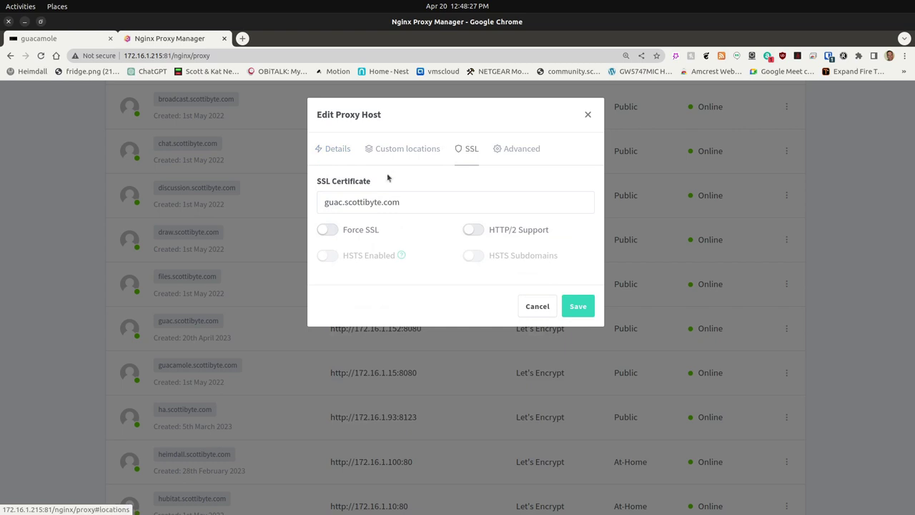
click(342, 233)
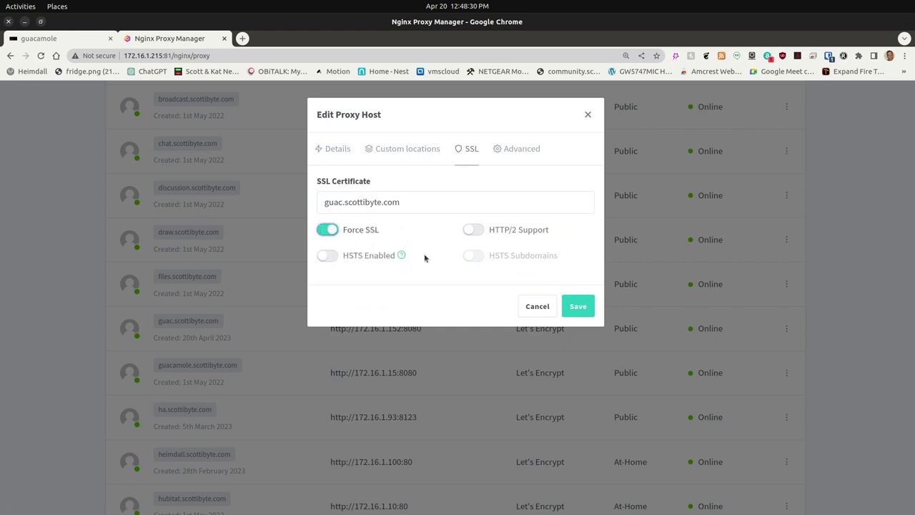
click(480, 234)
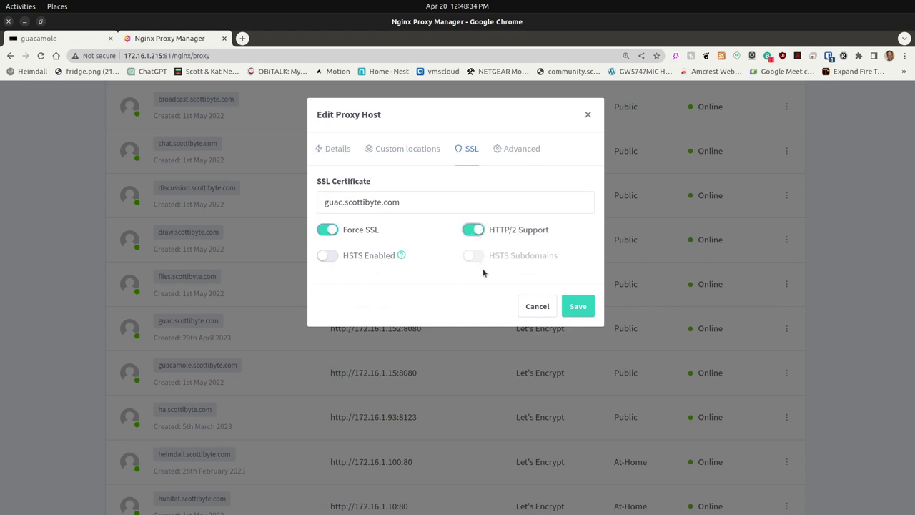
click(581, 314)
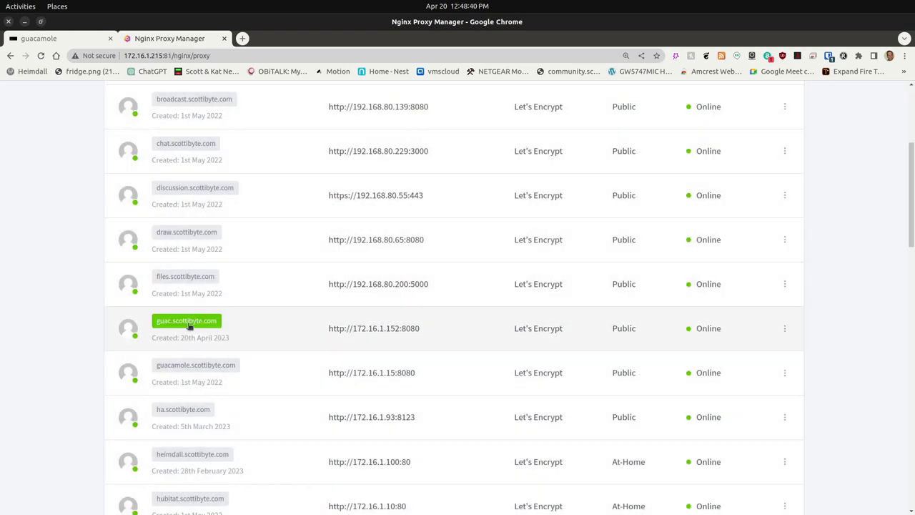
click(188, 323)
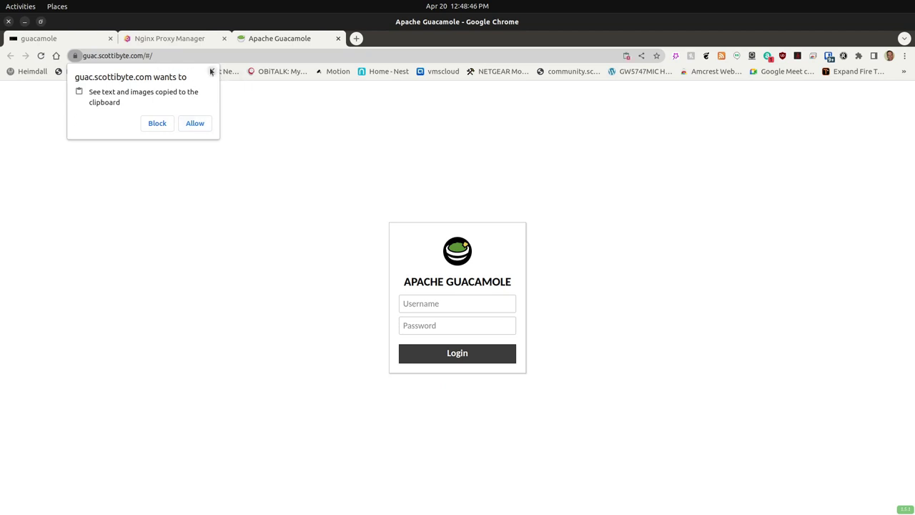
Allow clipboard access, confirm the site is secure, and search the Bitwarden vault for '172'.
click(191, 126)
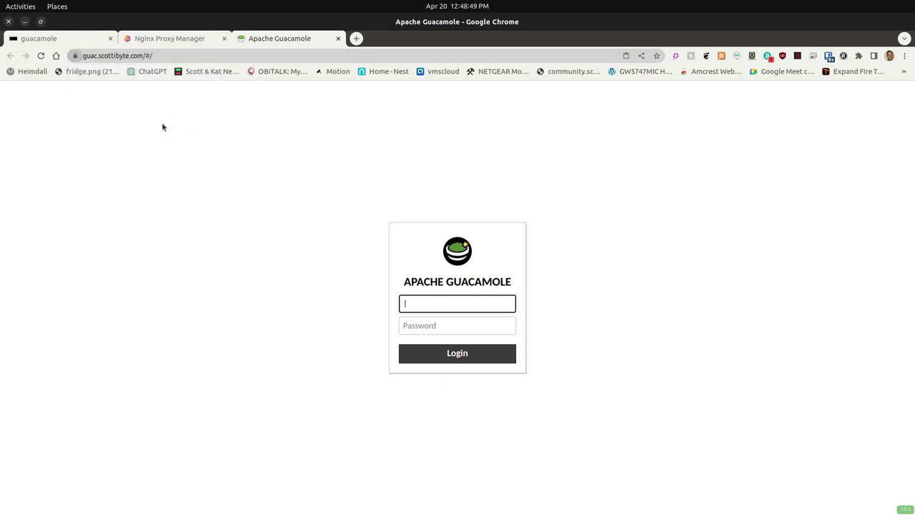
click(76, 57)
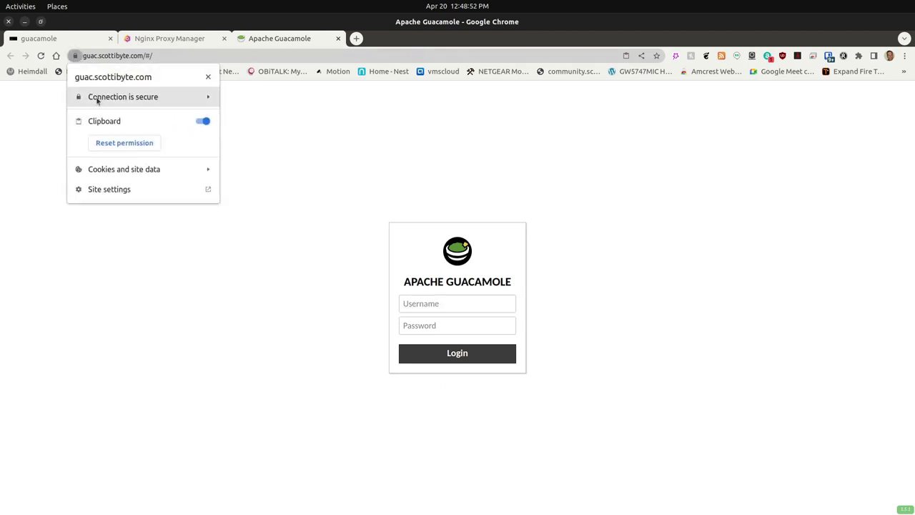
click(286, 123)
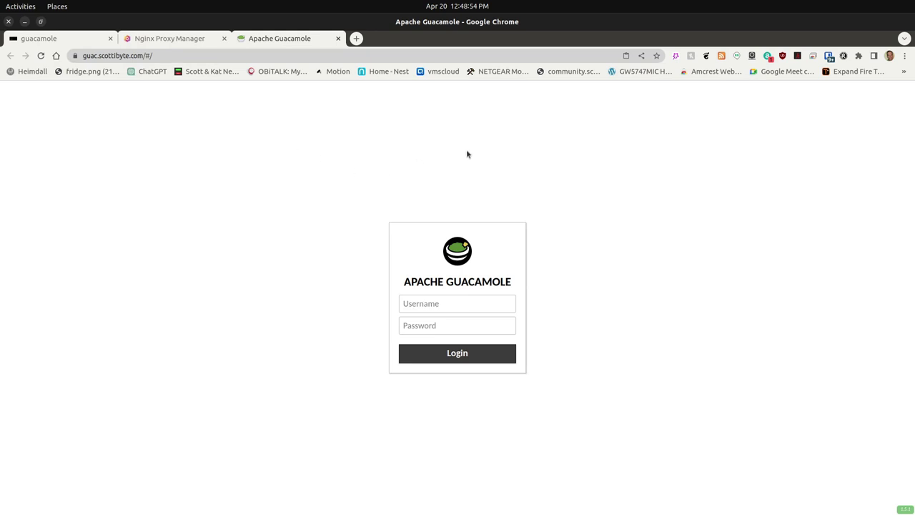
click(828, 58)
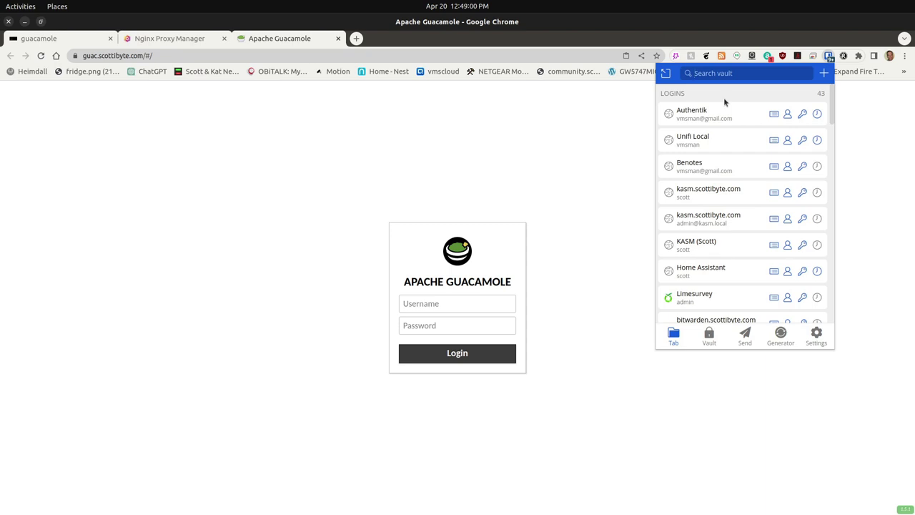
text(guac)
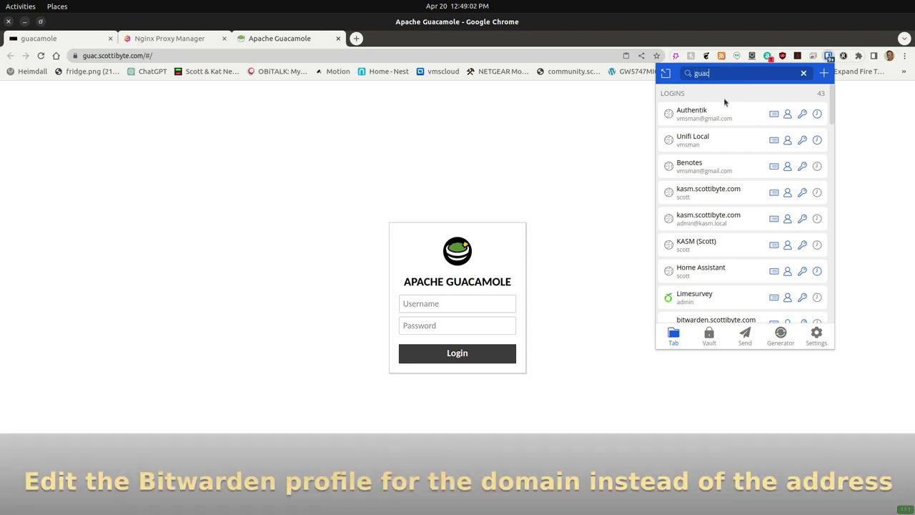
key(BackSpace)
key(BackSpace)
key(BackSpace)
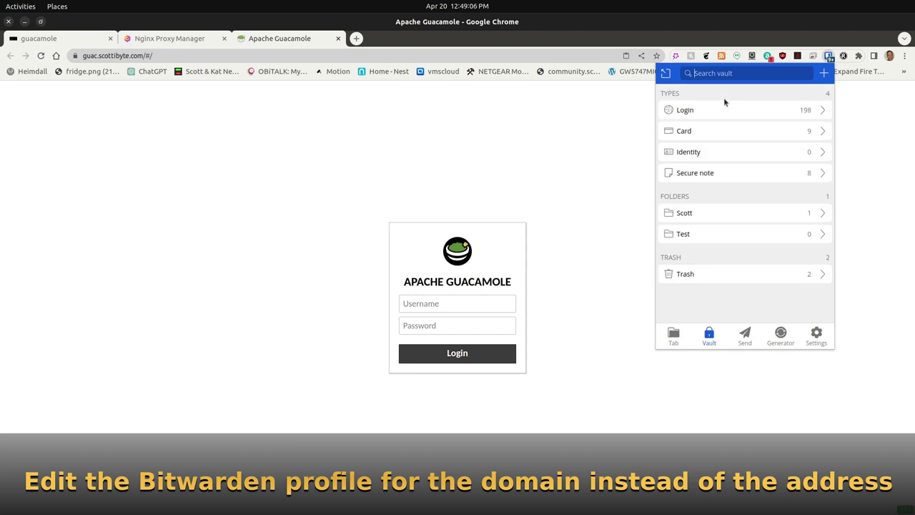
text(172)
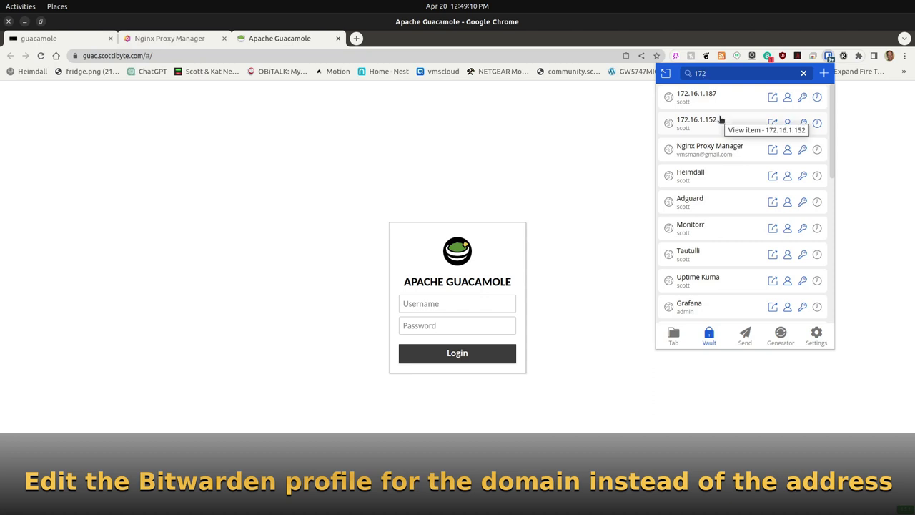
Edit the 172.16.1.152 login and rename it to 'Guacamole Video'.
click(717, 126)
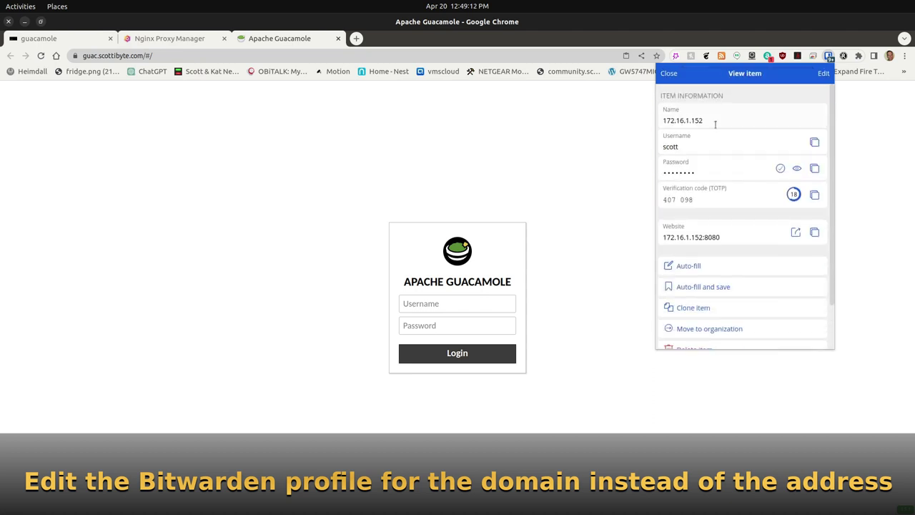
drag(703, 120, 663, 118)
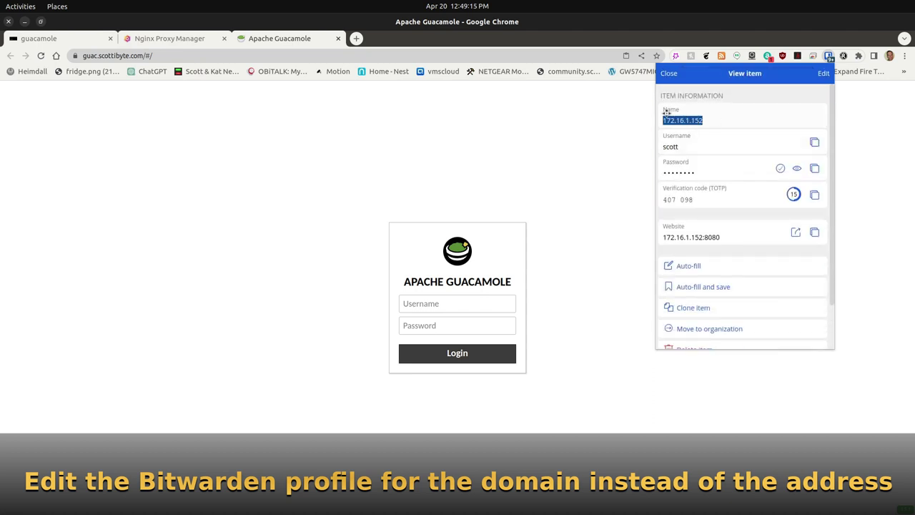
click(824, 73)
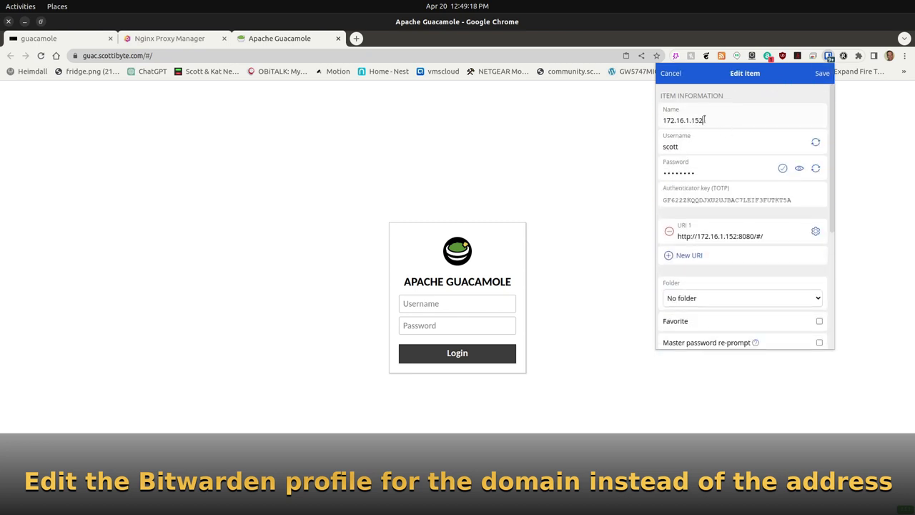
drag(704, 120, 658, 120)
text(Guacamole Video)
click(751, 236)
drag(767, 237, 675, 237)
text(https://gua)
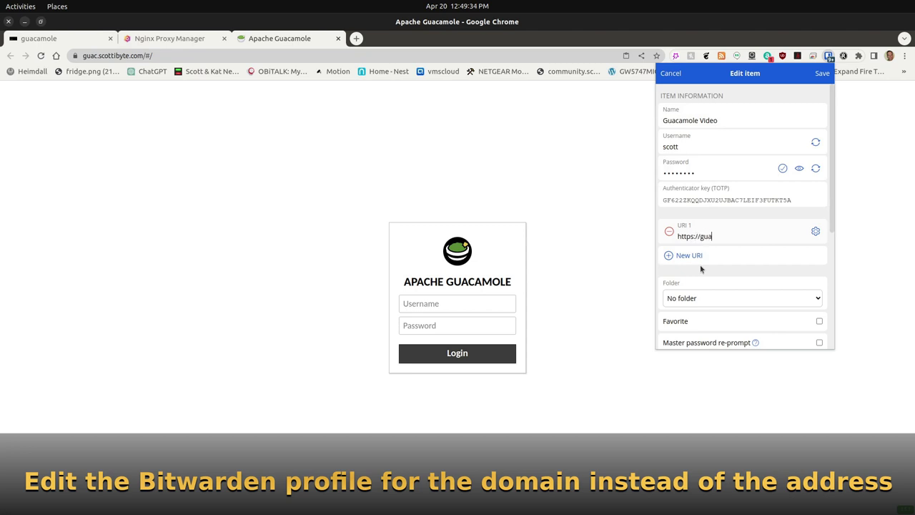
text(c.scottibyte.com)
click(823, 73)
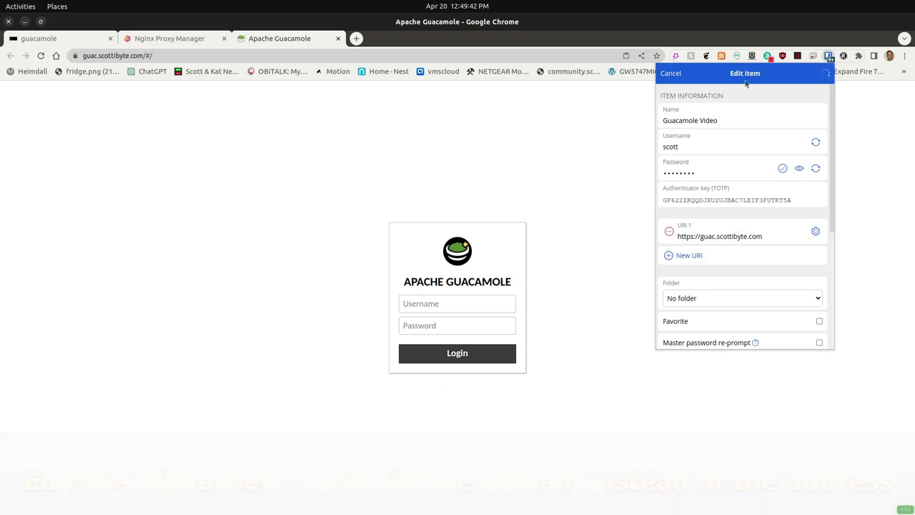
click(683, 124)
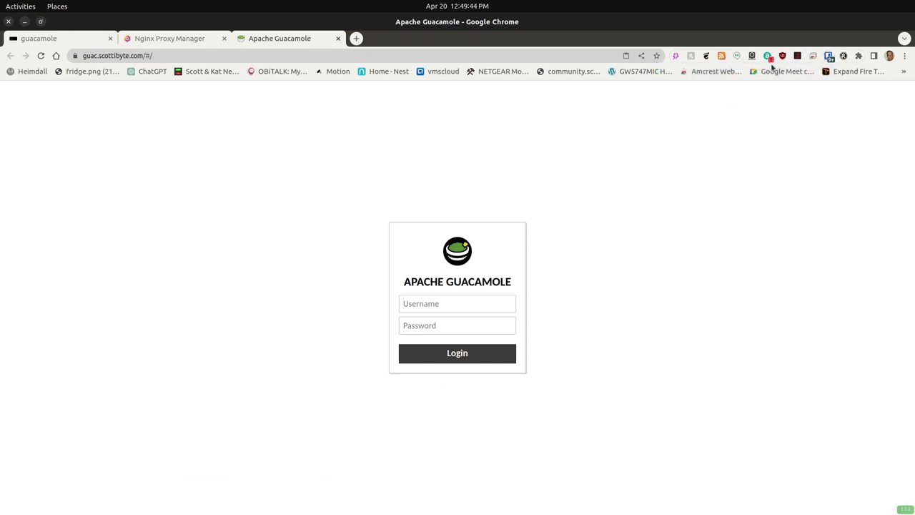
Autofill the Guacamole Video credentials from Bitwarden and log in.
click(829, 58)
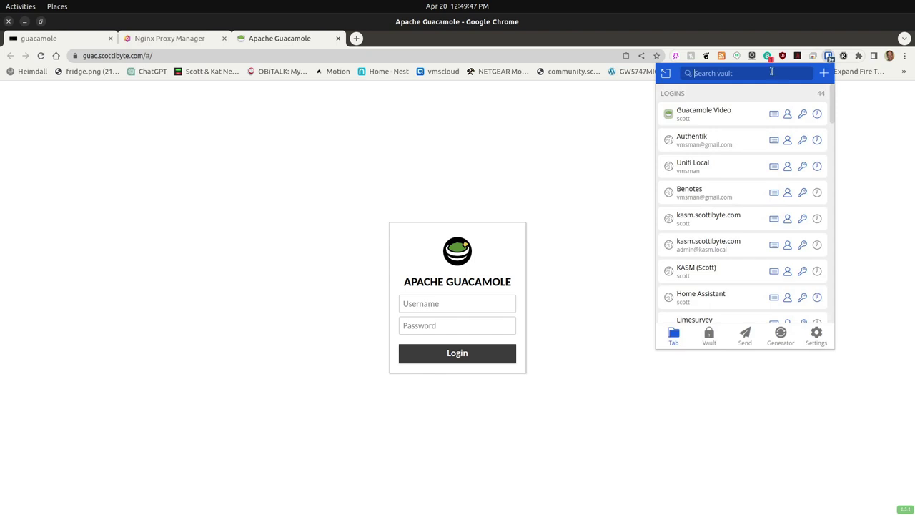
click(720, 111)
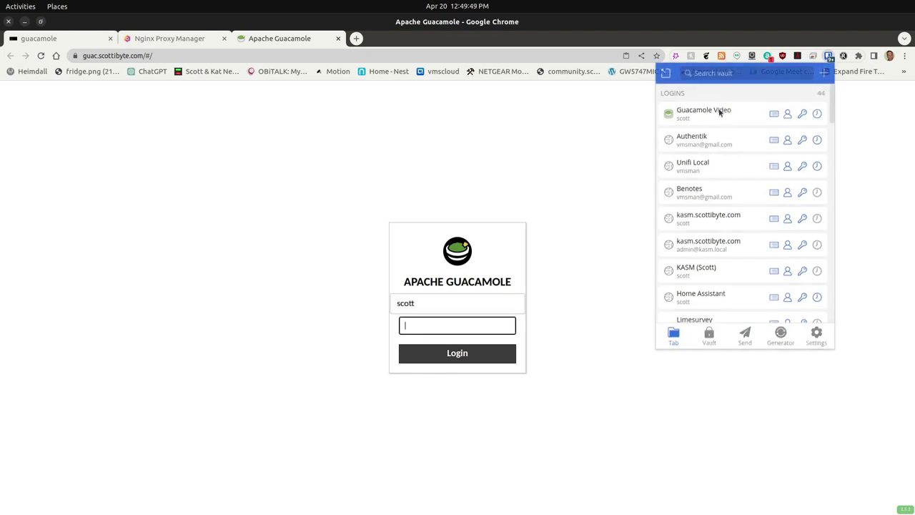
click(473, 353)
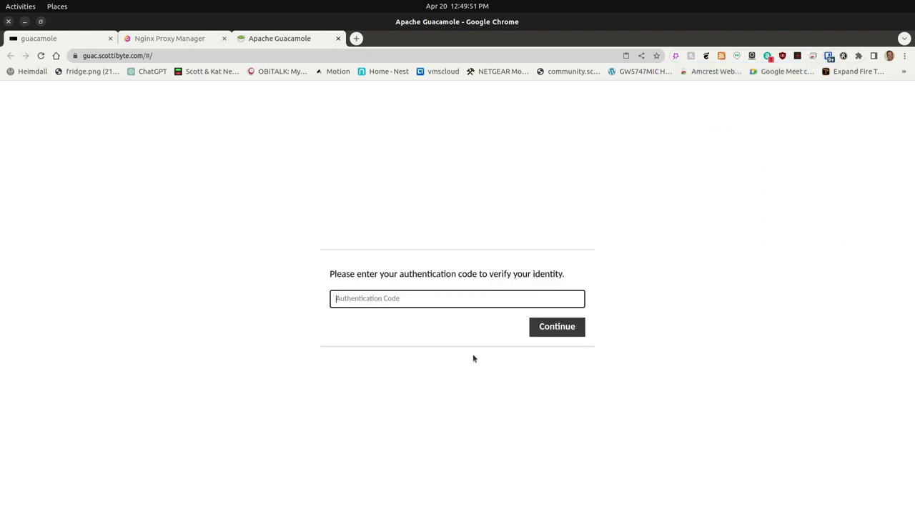
Paste the copied verification code into Authentication Code, continue, and expand Terminals.
click(830, 57)
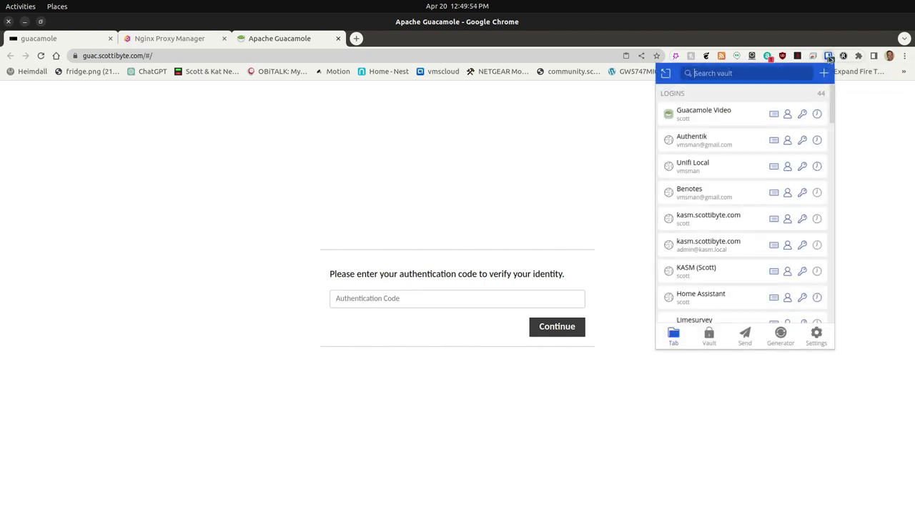
click(817, 113)
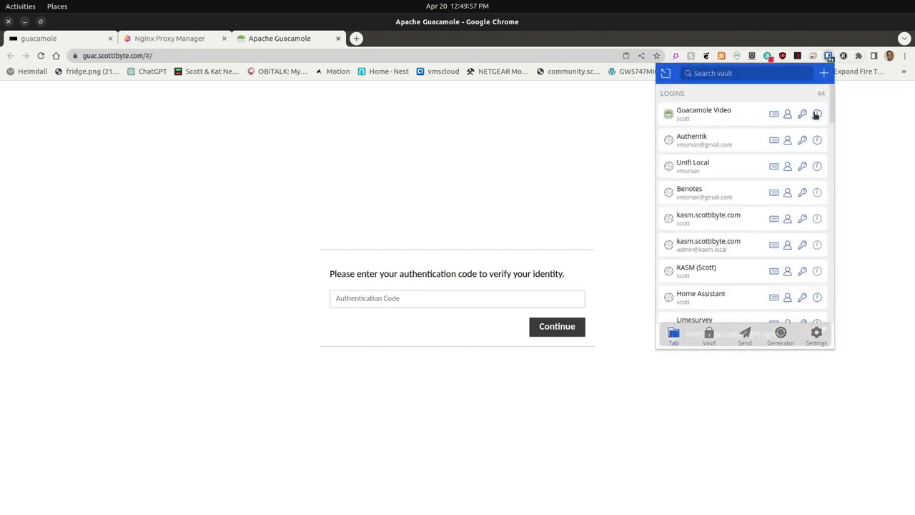
click(382, 298)
right_click(382, 300)
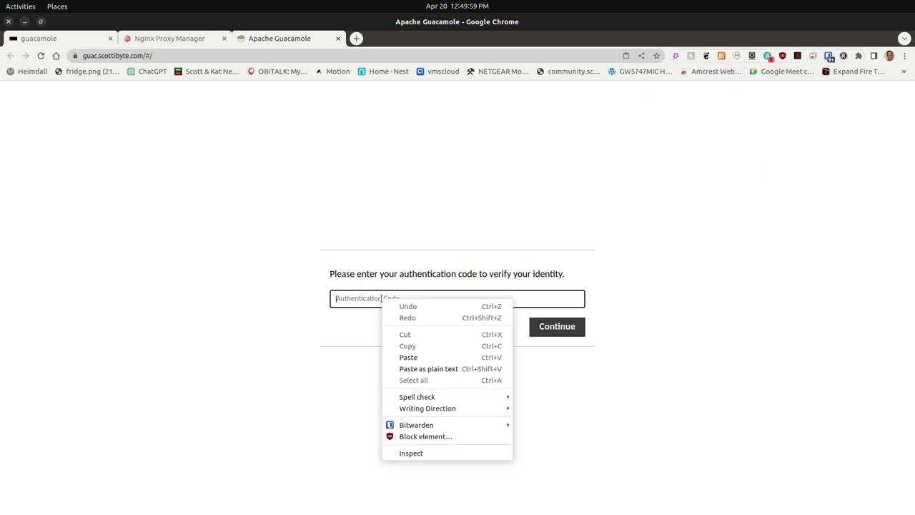
click(409, 357)
click(567, 331)
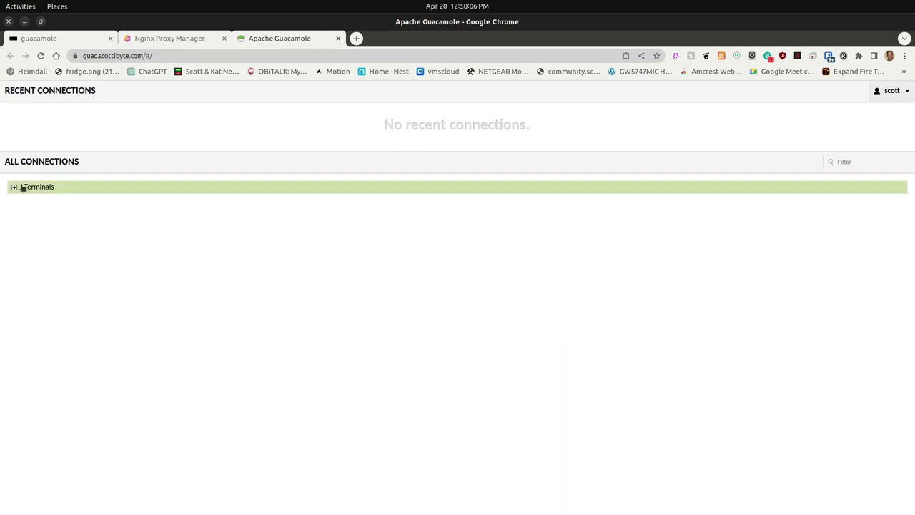
click(14, 188)
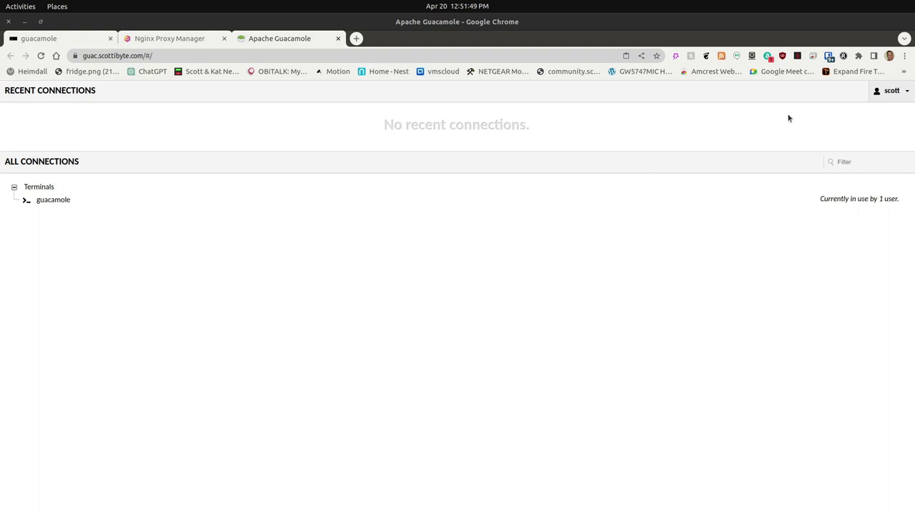
Create a connection group named GUI in Settings > Connections, then expand the Terminals and GUI groups.
click(893, 91)
click(891, 133)
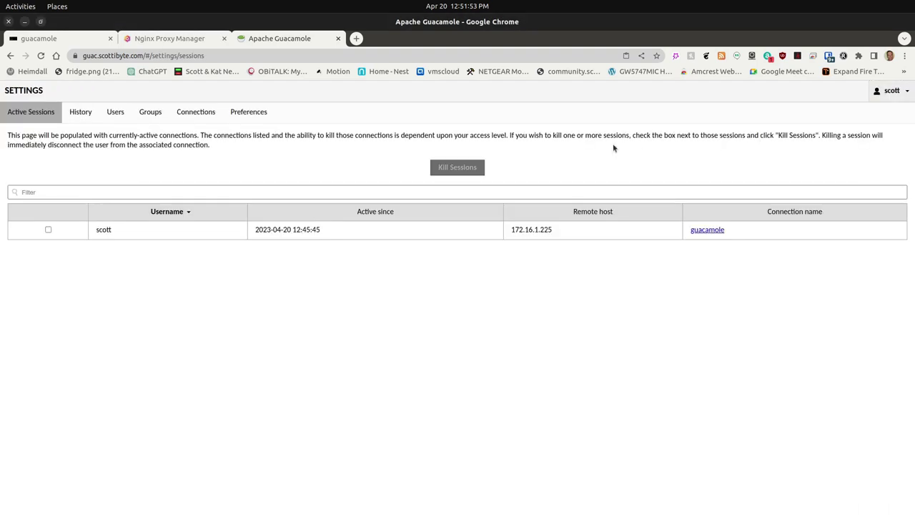
click(191, 117)
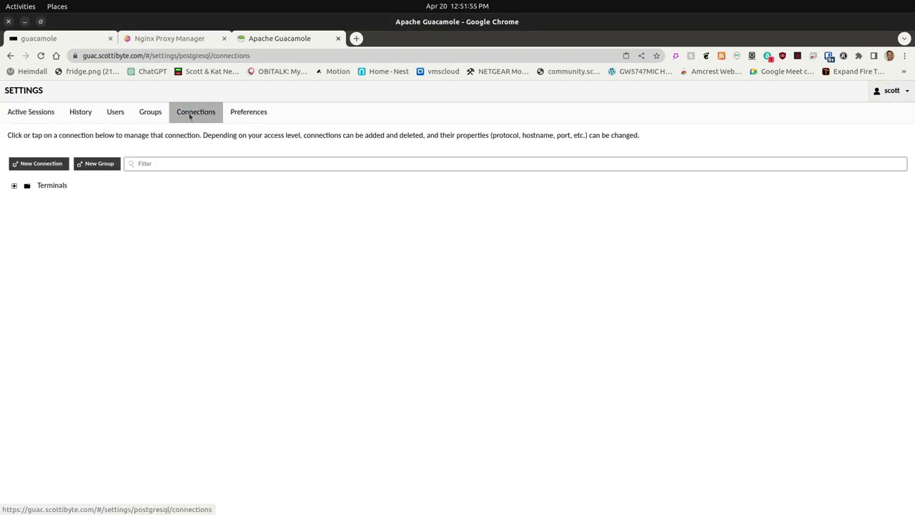
click(95, 164)
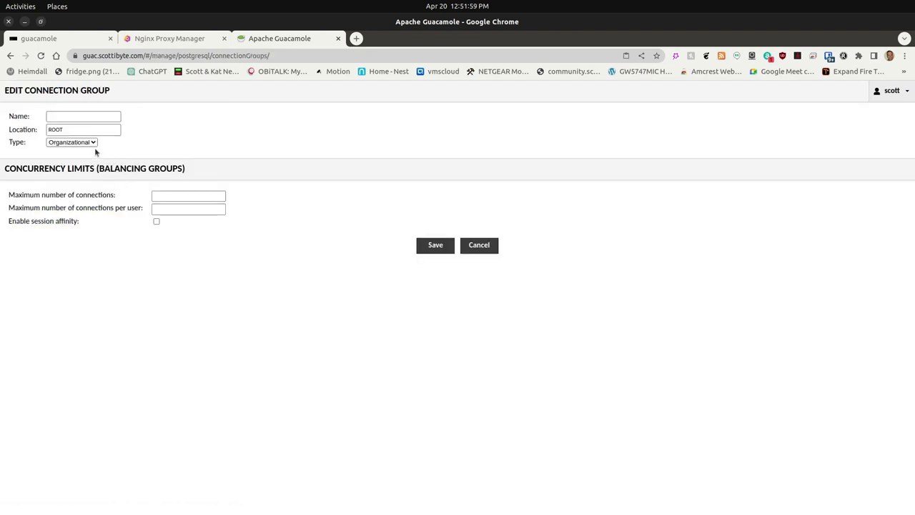
click(73, 117)
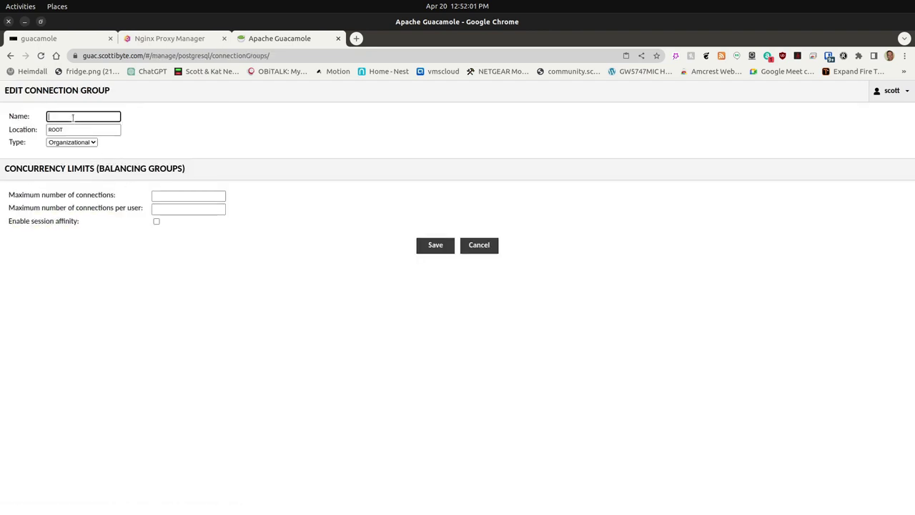
text(GUI)
click(418, 246)
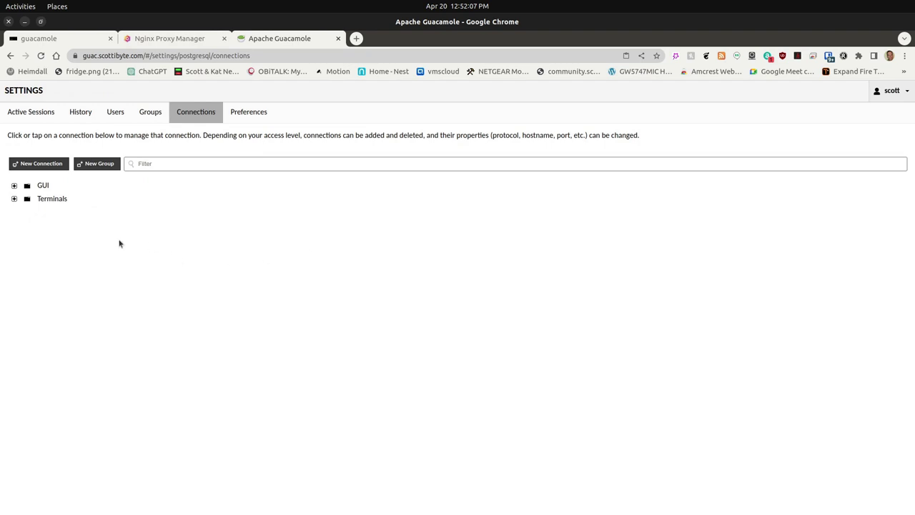
click(13, 200)
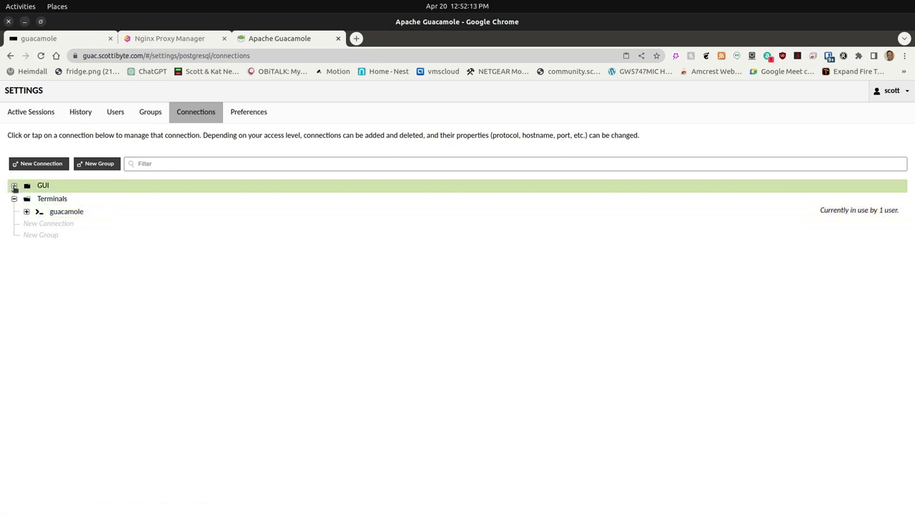
click(14, 185)
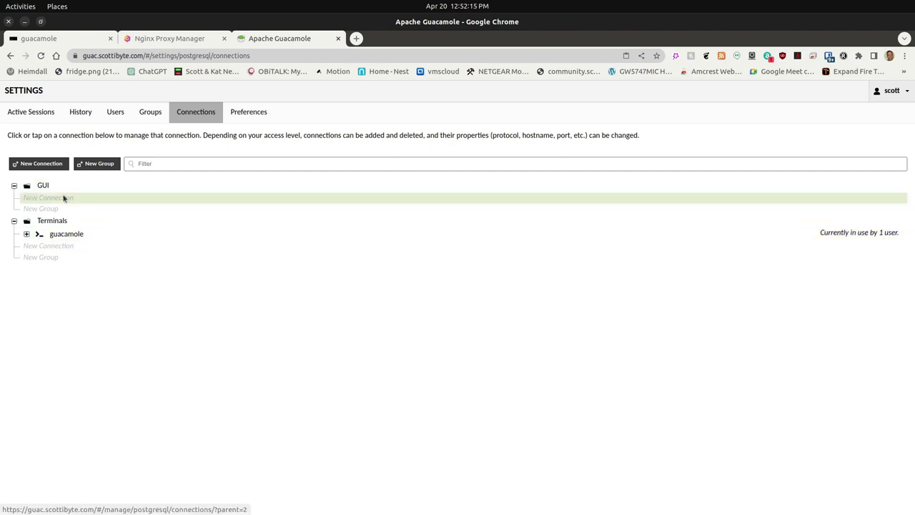
Start a new connection in the GUI group named 'Windows 11' using the RDP protocol.
click(64, 198)
click(78, 117)
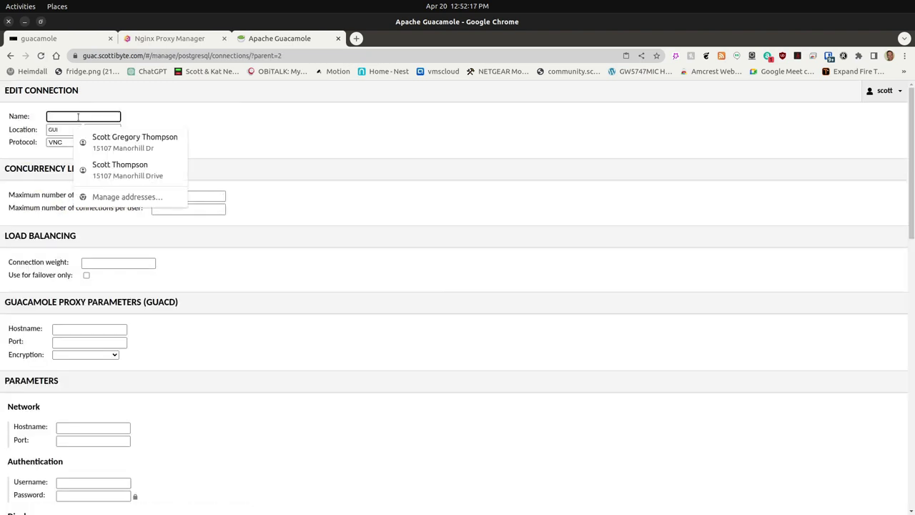
text(Windows)
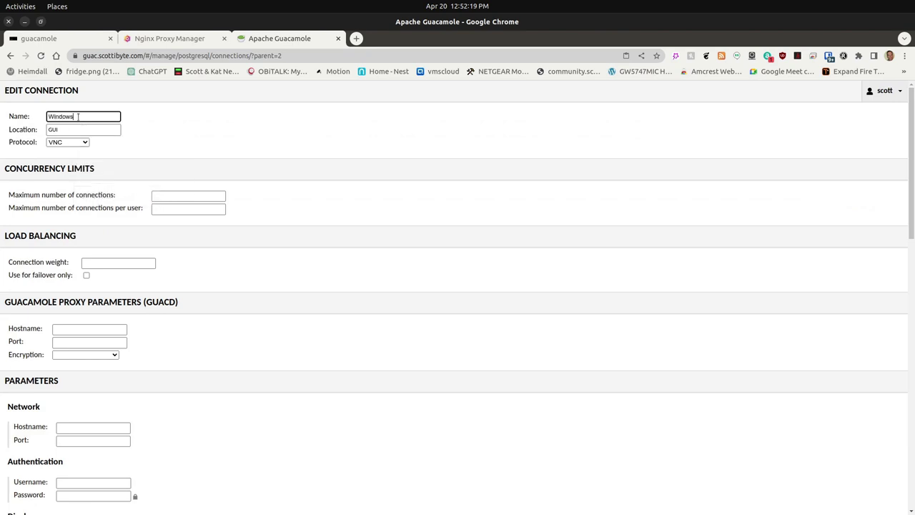
text( 11)
click(85, 142)
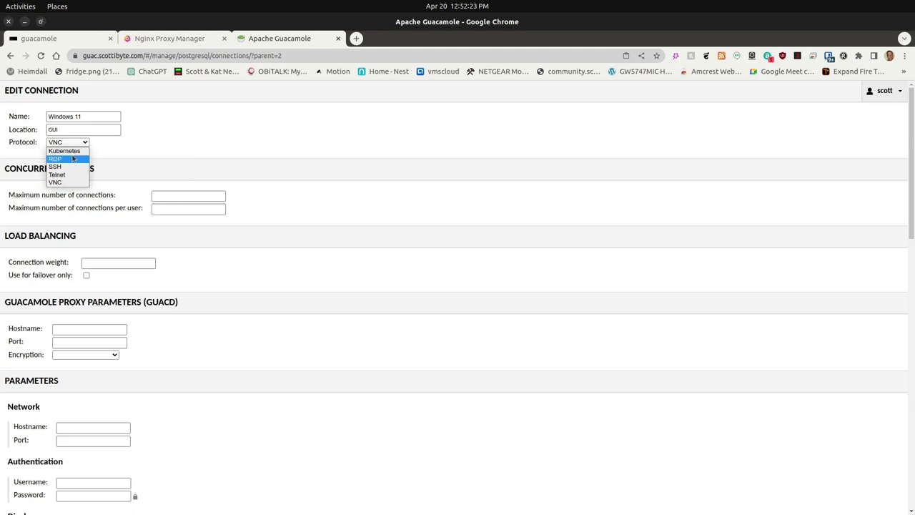
click(71, 160)
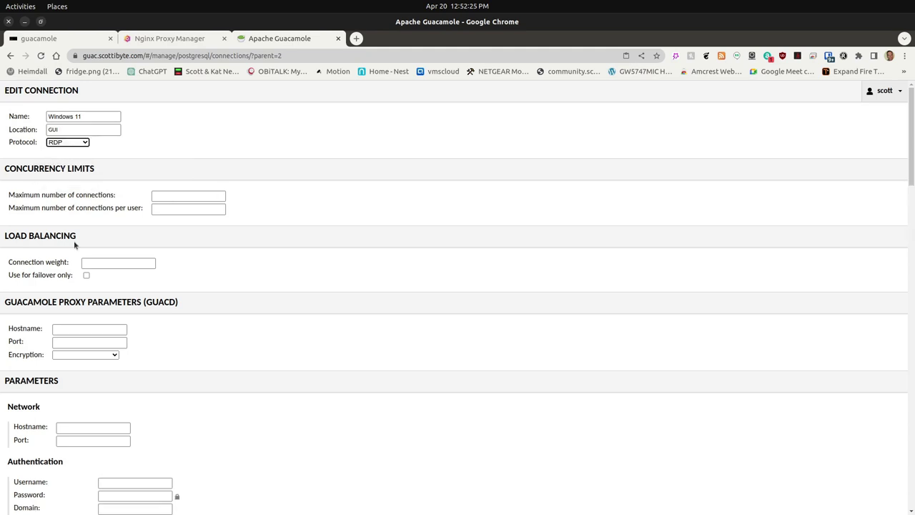
scroll(186, 333, down, 6)
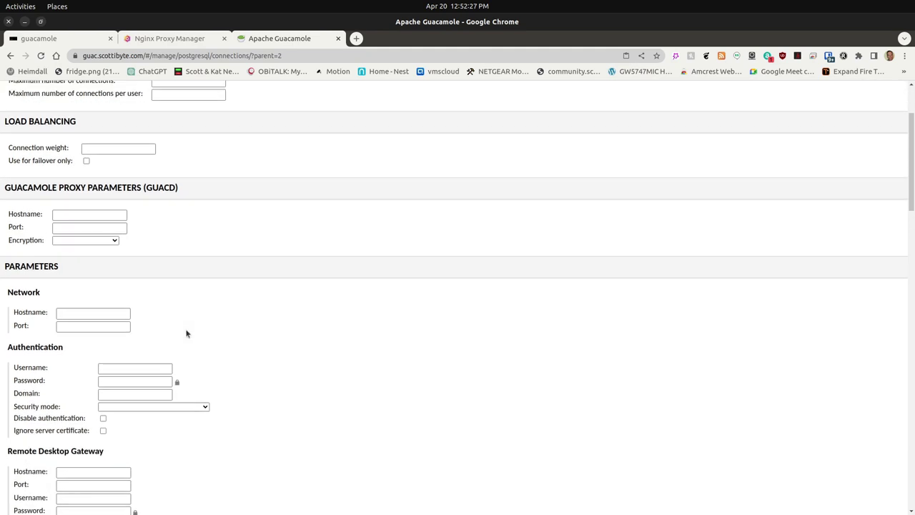
scroll(186, 334, up, 2)
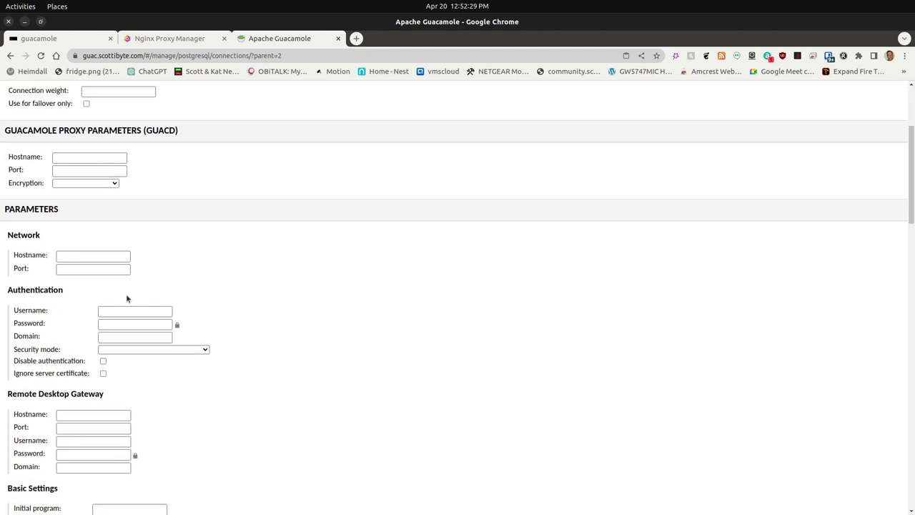
Set the network hostname to win11-rain and the port to 3389.
click(100, 256)
text(win)
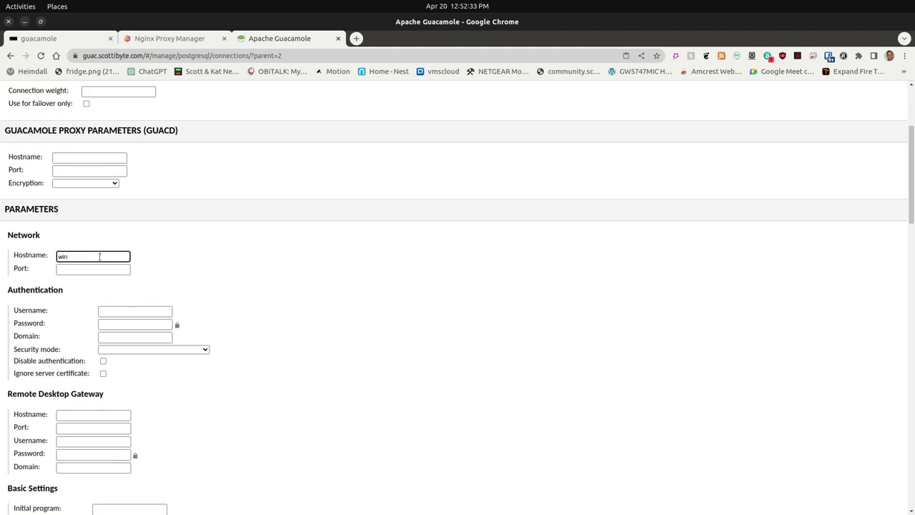
text(11=rain)
key(BackSpace)
key(BackSpace)
key(BackSpace)
text(-rain)
click(84, 270)
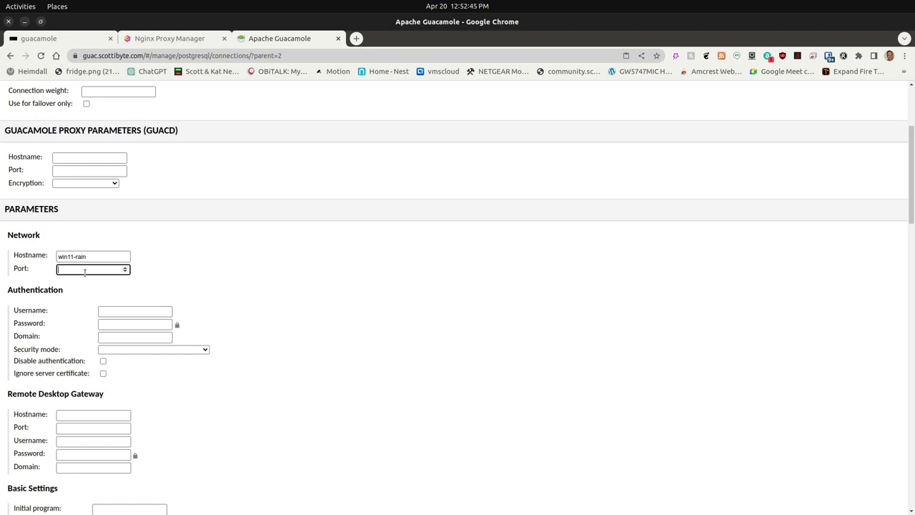
text(2)
key(BackSpace)
text(3389)
Enter the RDP login username and password.
click(148, 312)
text(scott)
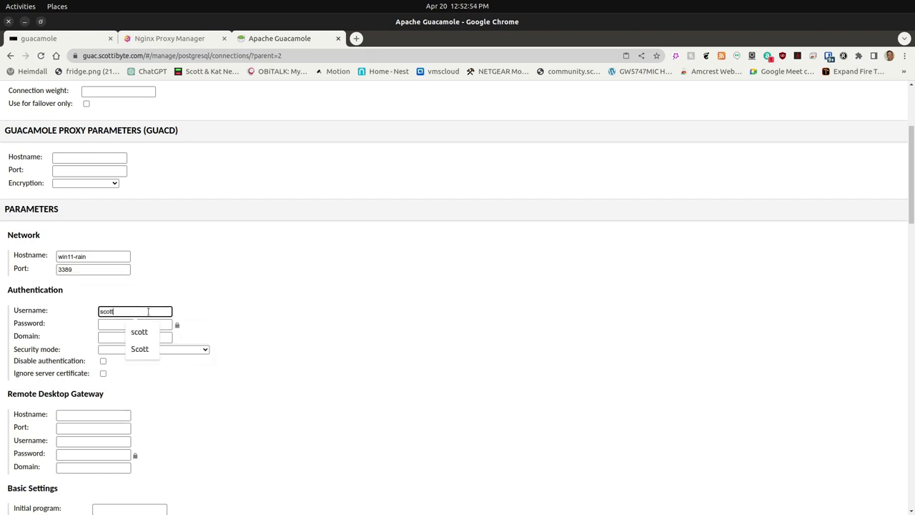
key(Tab)
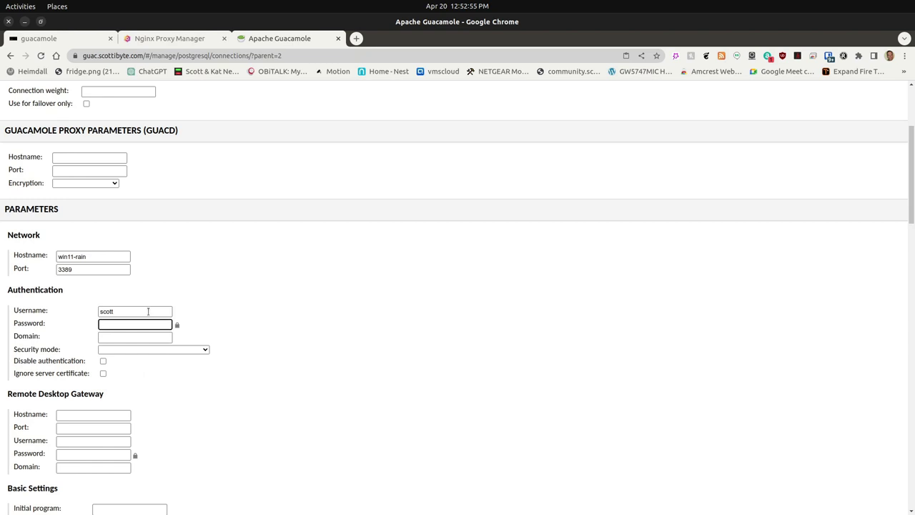
text(••••••••)
Leave the security mode blank and enable 'Ignore server certificate'.
click(201, 351)
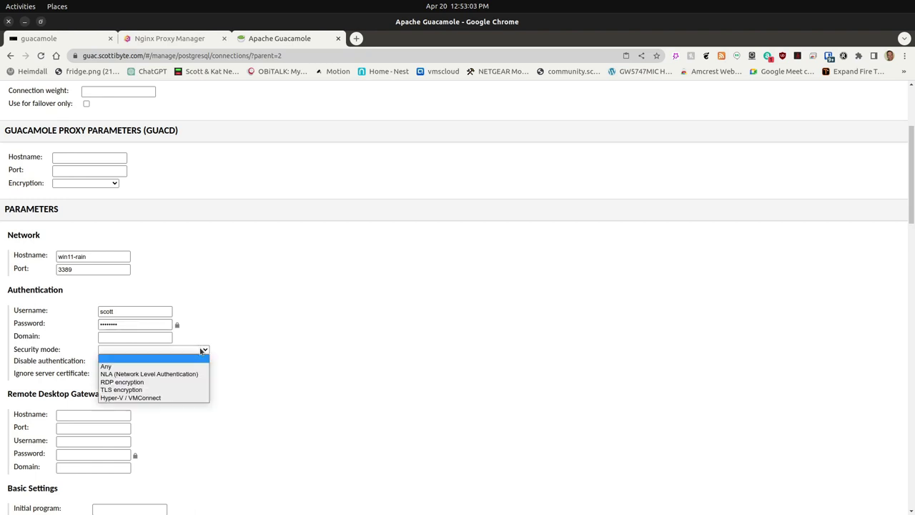
click(201, 356)
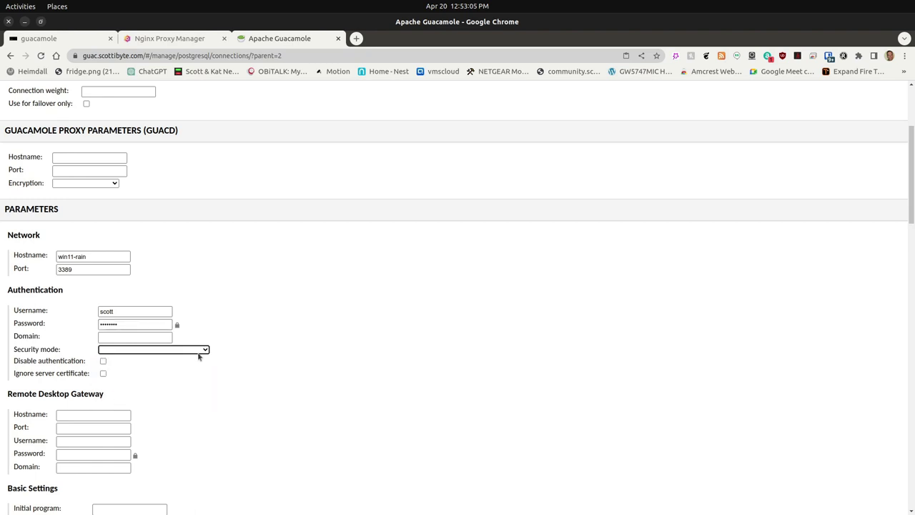
click(104, 373)
scroll(191, 376, down, 3)
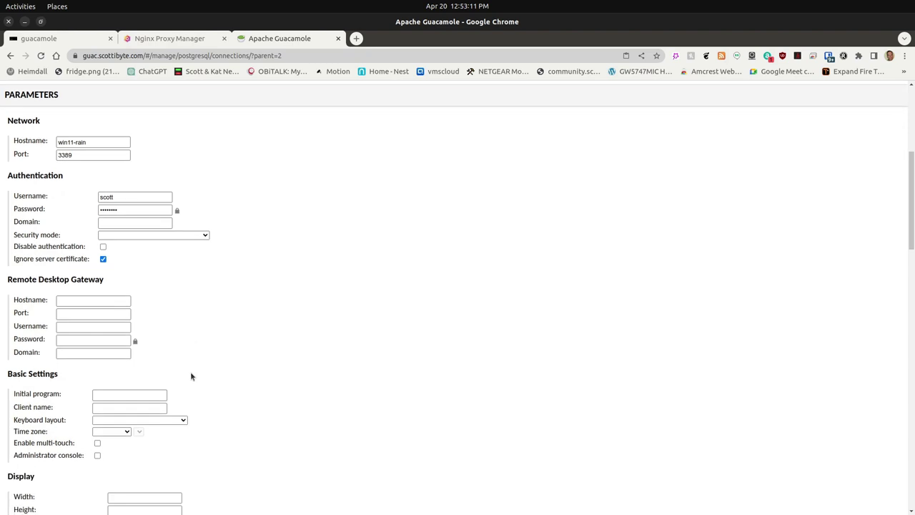
scroll(191, 376, down, 6)
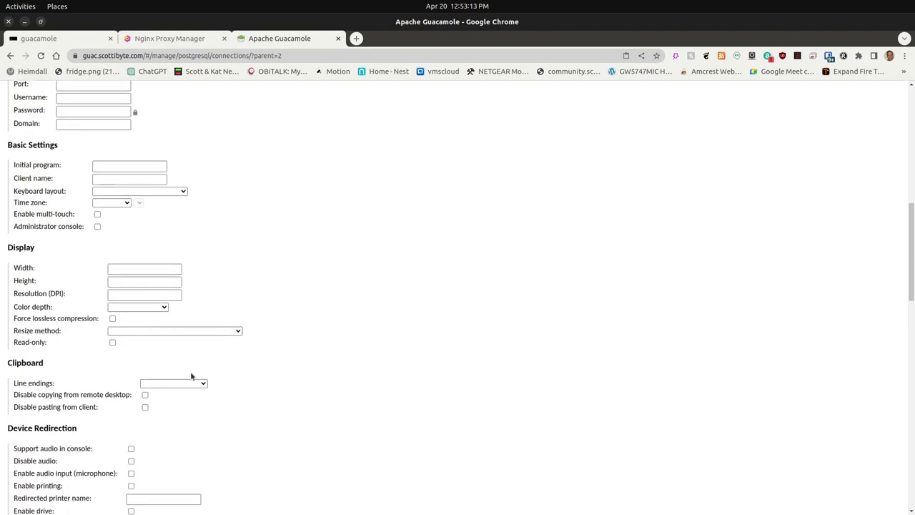
scroll(192, 376, down, 1)
scroll(172, 329, up, 1)
Set the display width to 1920 and height to 1080.
click(142, 270)
text(1920)
key(Tab)
text(1080)
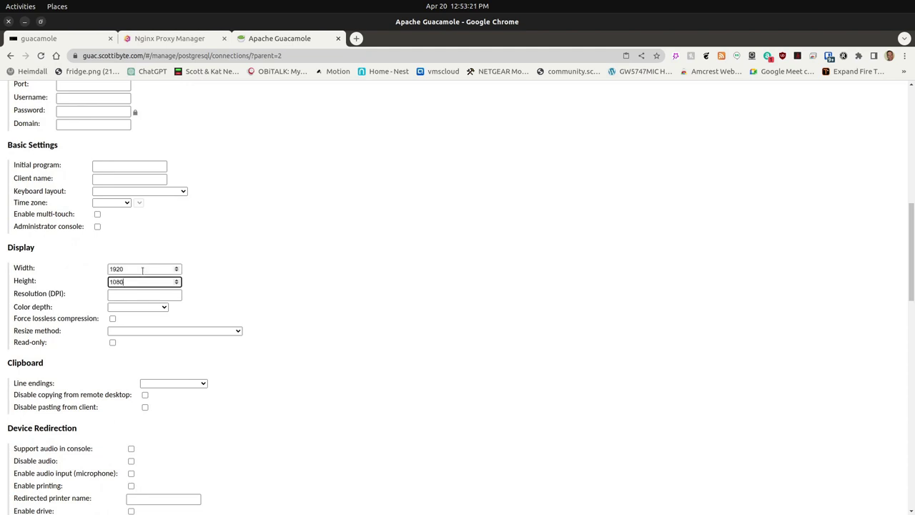
click(247, 378)
scroll(247, 378, down, 3)
scroll(247, 379, down, 5)
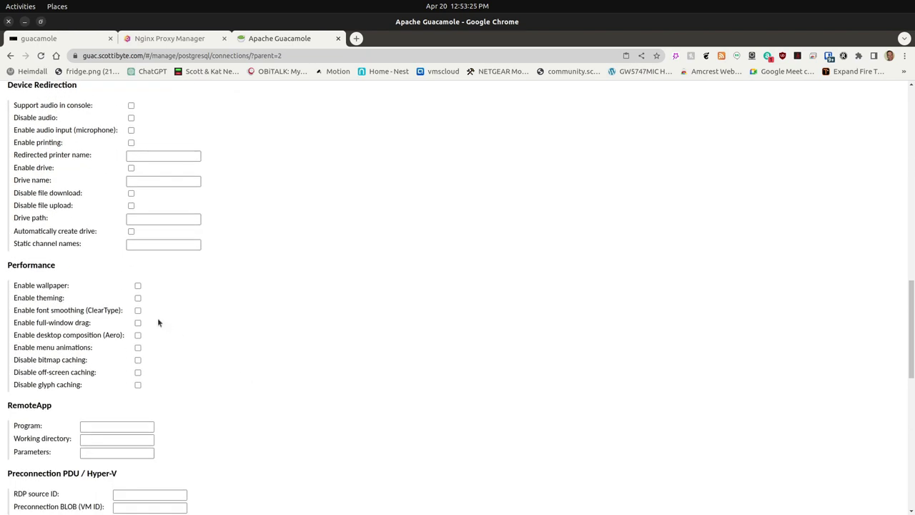
Enable wallpaper, theming, font smoothing, full-window drag, menu animations and disable bitmap, off-screen, glyph caching.
click(138, 286)
click(138, 298)
click(138, 310)
click(138, 322)
click(138, 347)
click(138, 361)
click(138, 373)
click(138, 385)
Save the Windows 11 RDP connection.
scroll(199, 352, up, 4)
scroll(198, 351, up, 1)
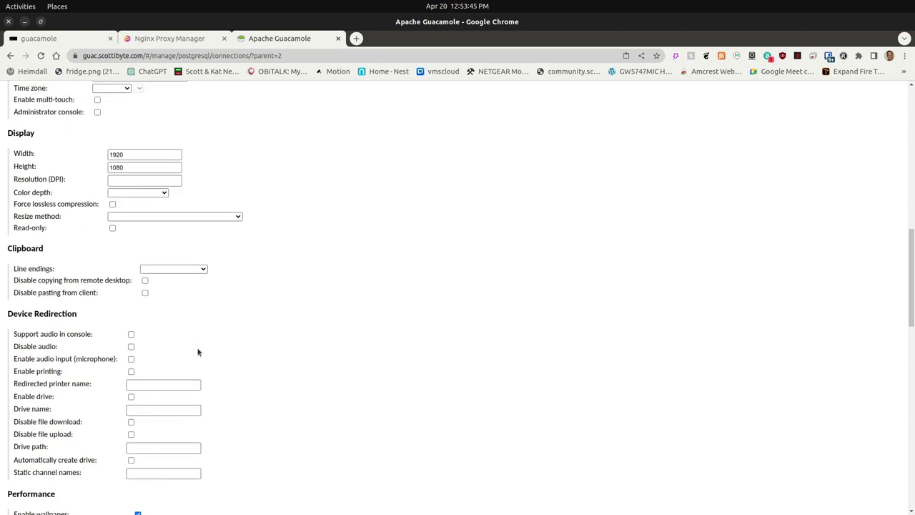
scroll(198, 352, up, 6)
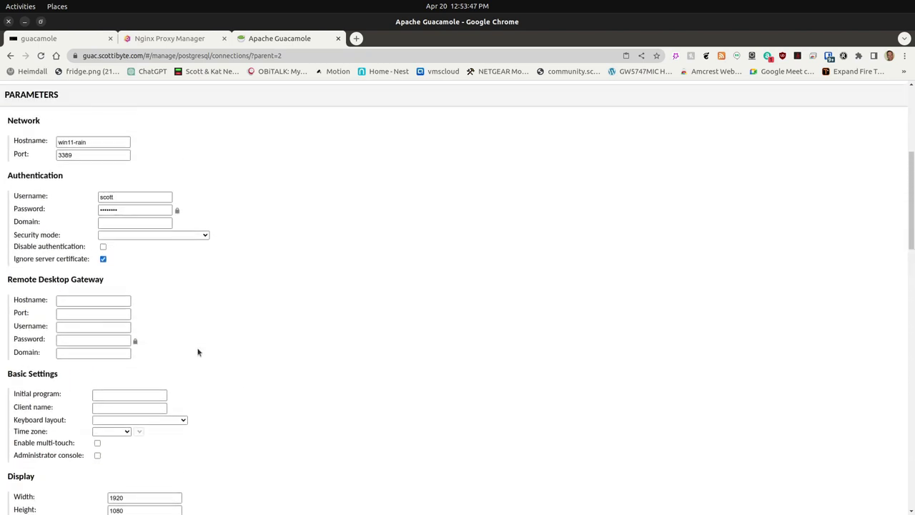
scroll(198, 351, down, 2)
scroll(199, 351, down, 14)
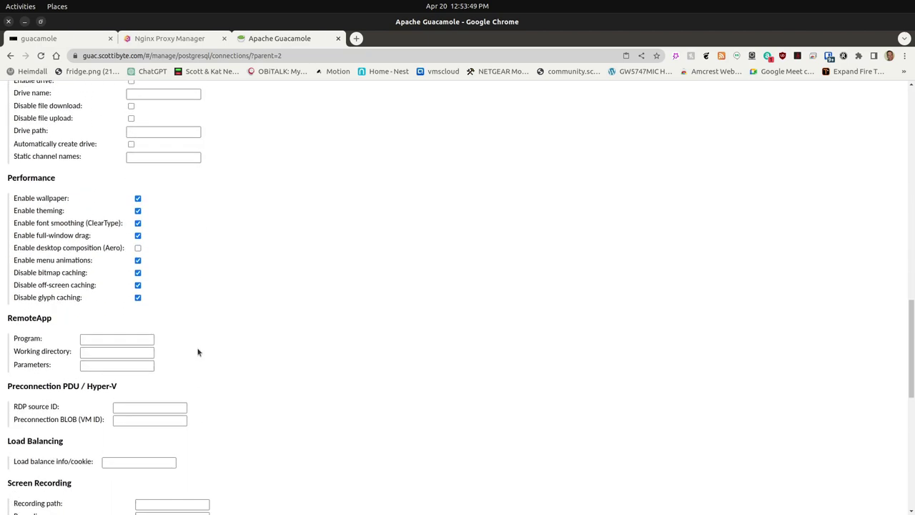
scroll(198, 352, down, 4)
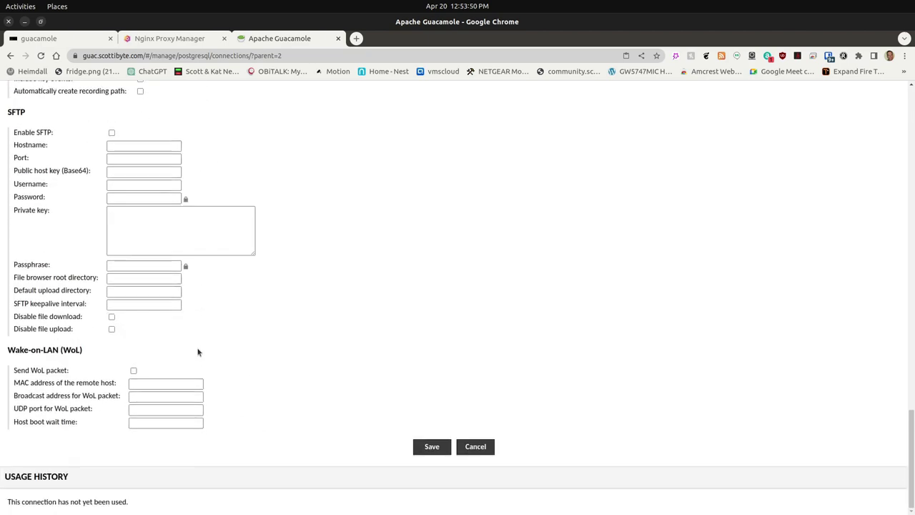
click(431, 447)
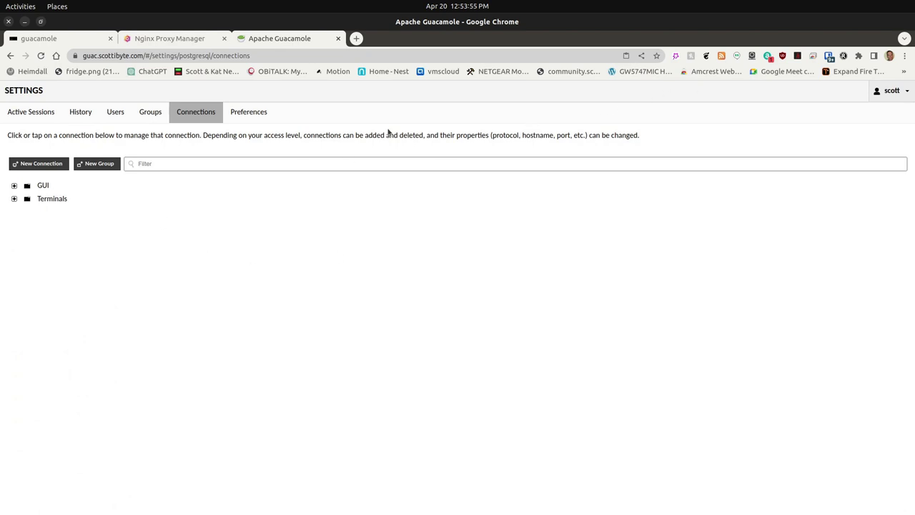
Check Windows 11 under the GUI group, then return home and launch it from GUI.
click(13, 186)
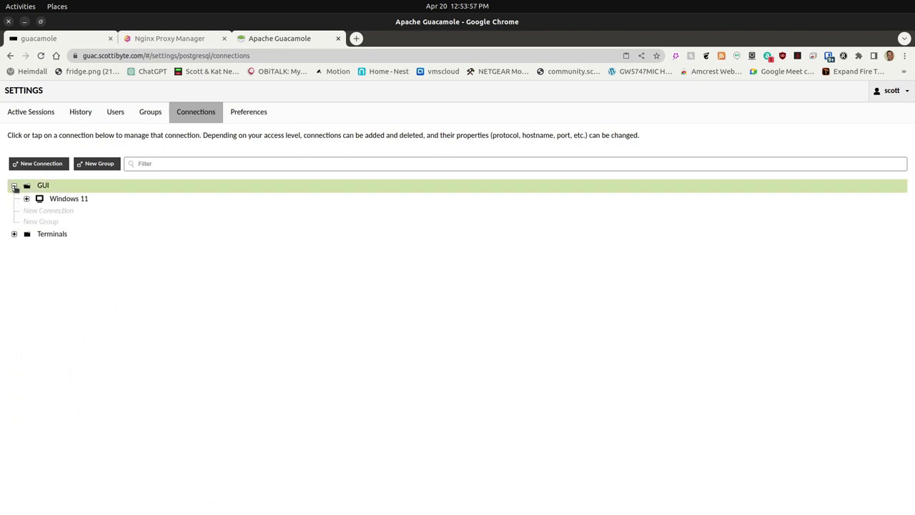
click(63, 203)
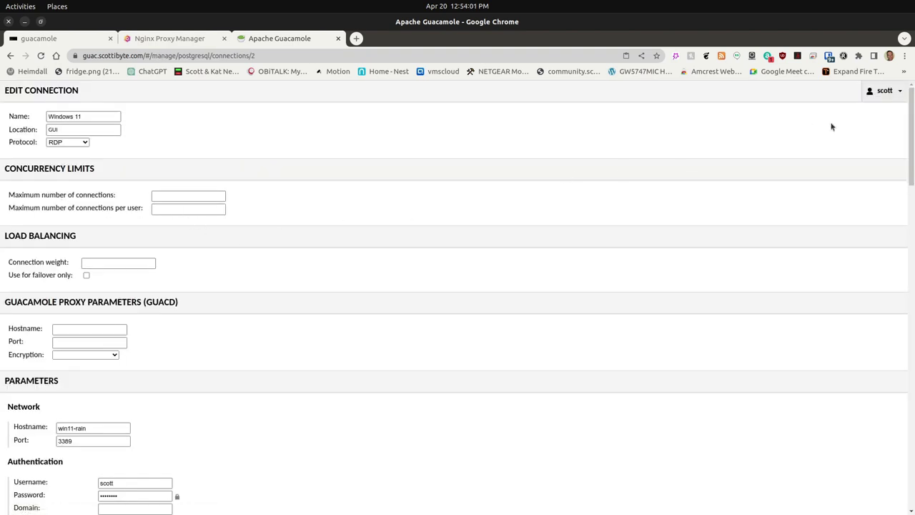
click(893, 94)
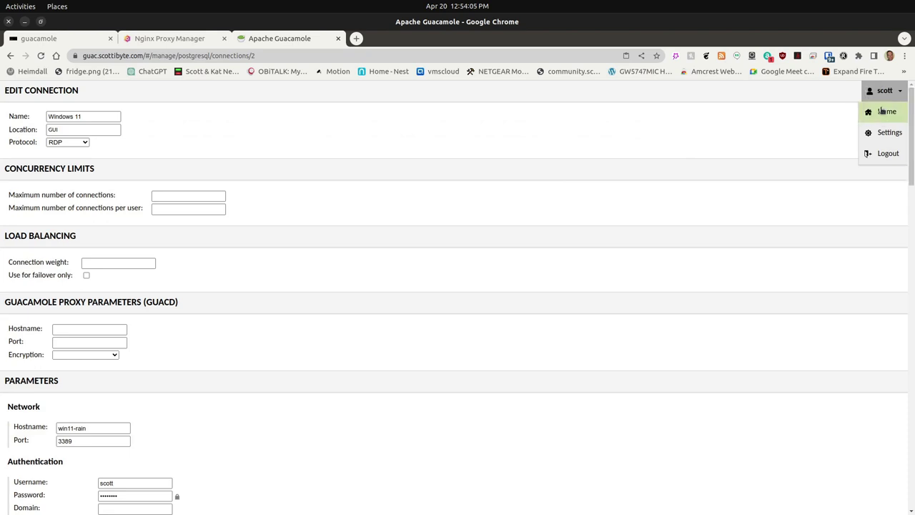
click(882, 111)
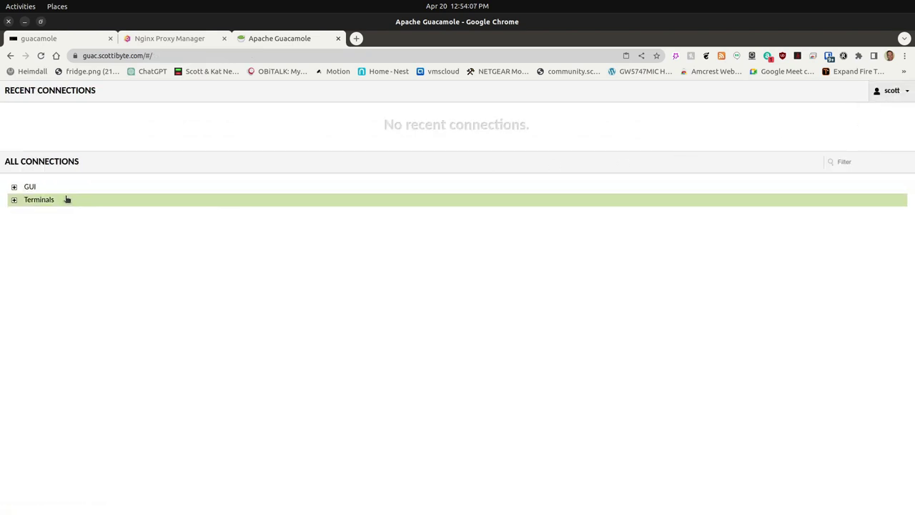
click(13, 187)
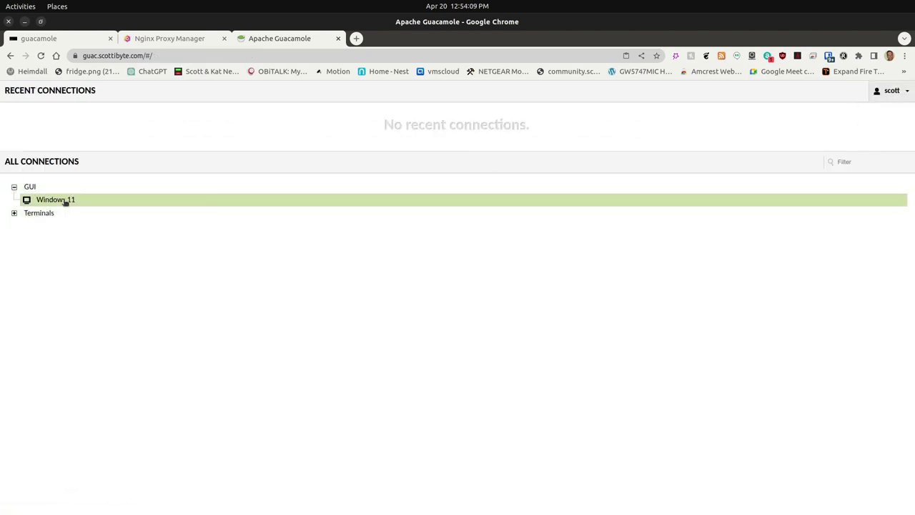
click(64, 201)
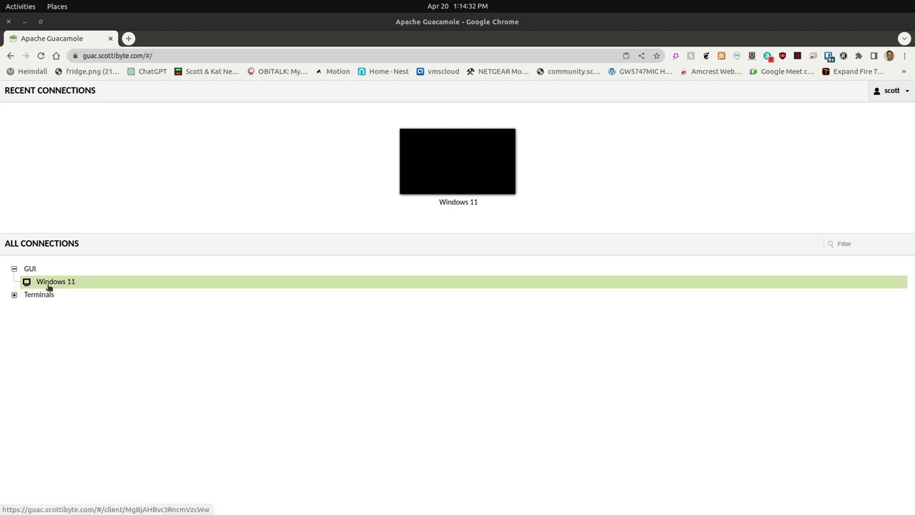
Launch Windows 11, switch the browser to full screen, and open This PC.
click(49, 284)
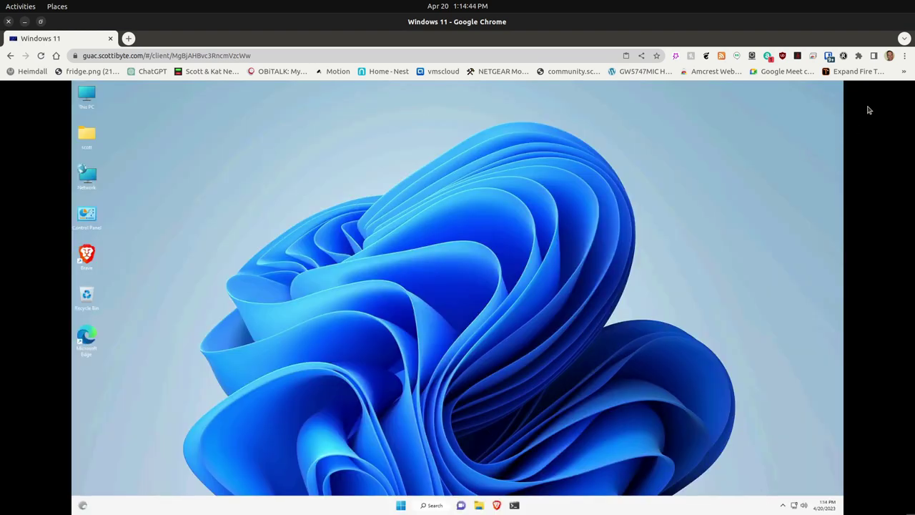
click(904, 58)
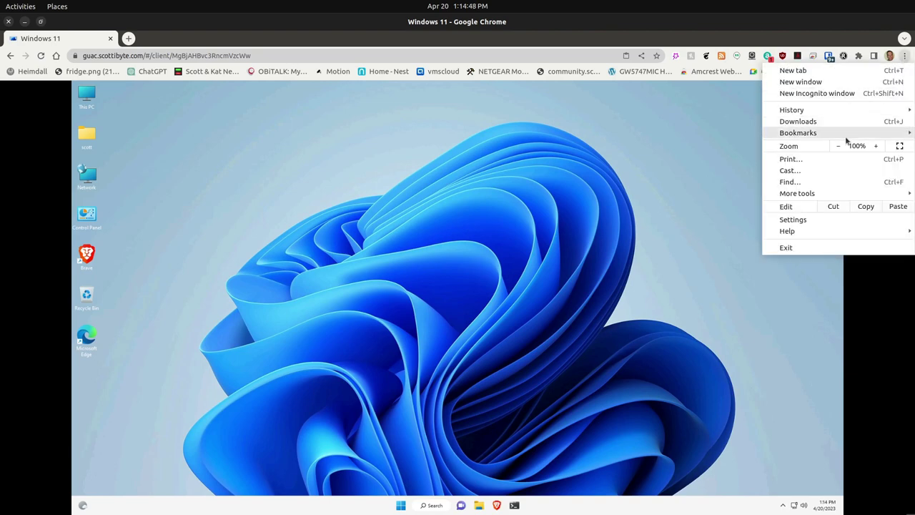
click(904, 149)
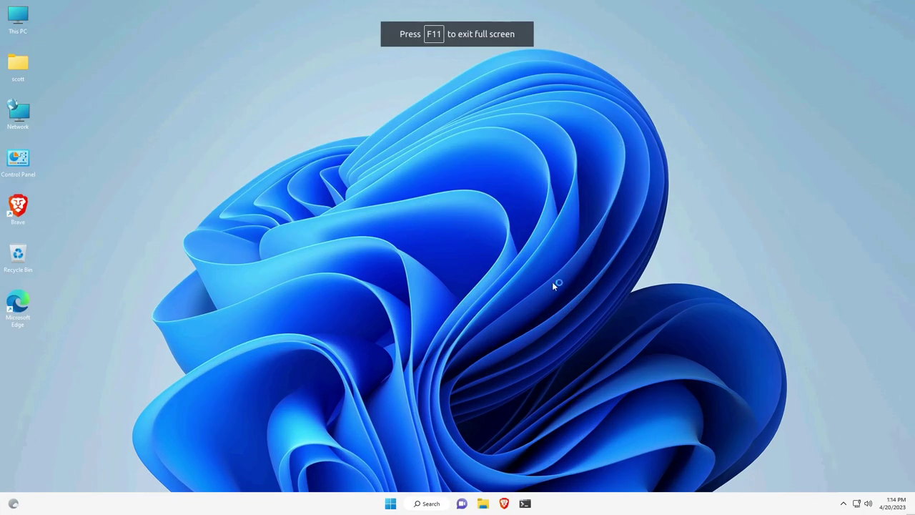
double_click(17, 18)
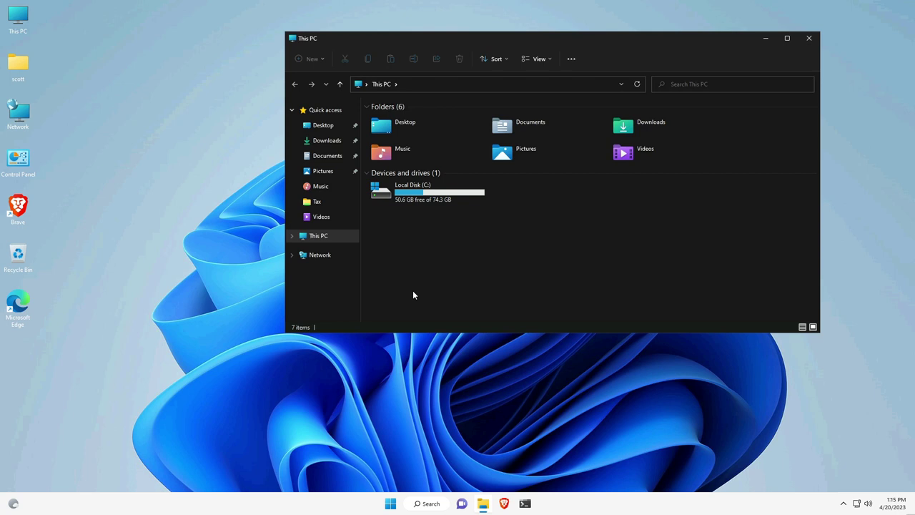
Sign out of the Windows user account from the Start menu.
click(390, 503)
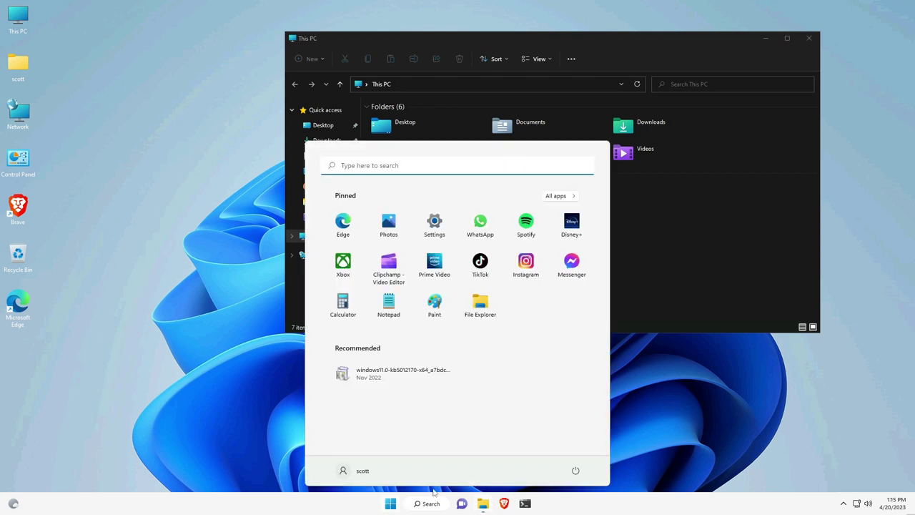
click(353, 473)
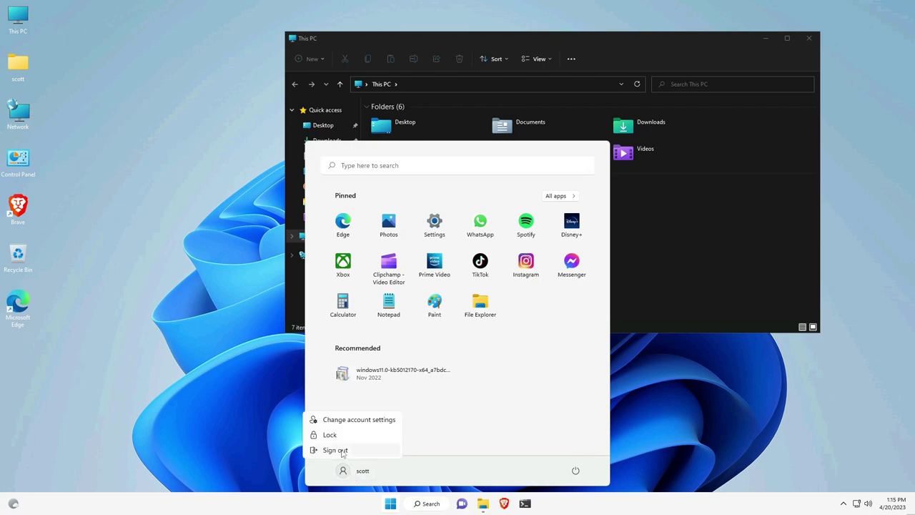
click(336, 449)
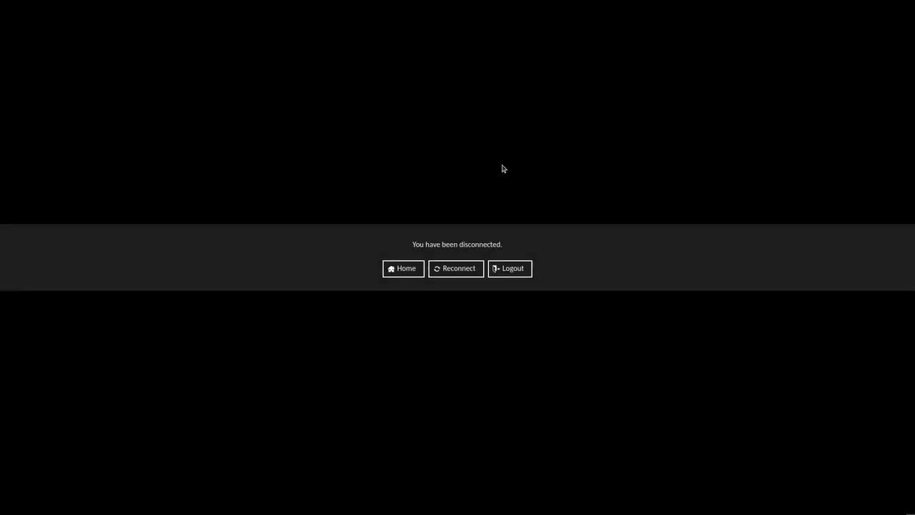
Go back to the Guacamole home page from the disconnected notice and exit browser full screen.
click(401, 269)
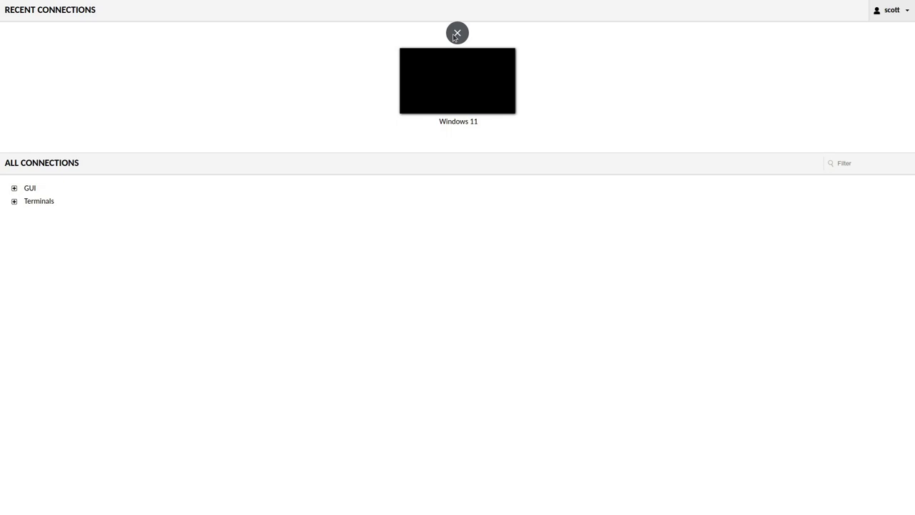
click(455, 34)
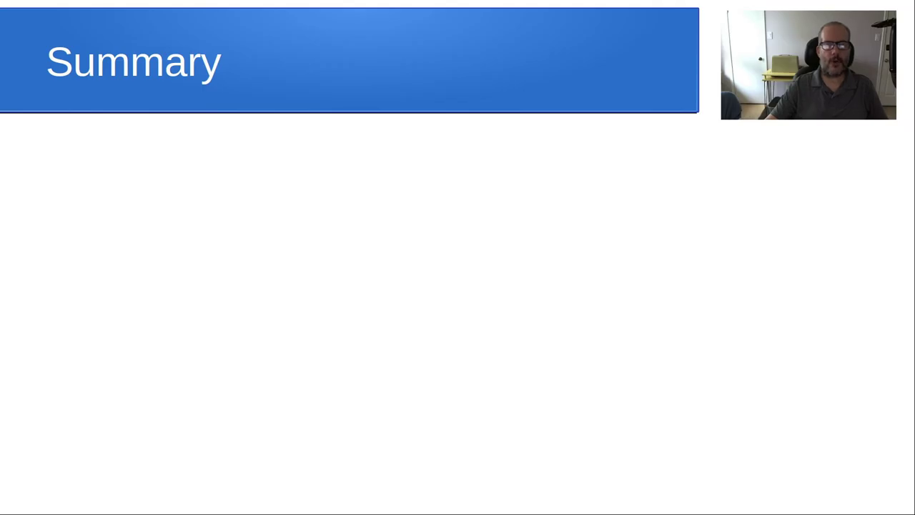
Advance the Summary slide to show the Authentik and Guacamole-versus-VPN bullets.
key(space)
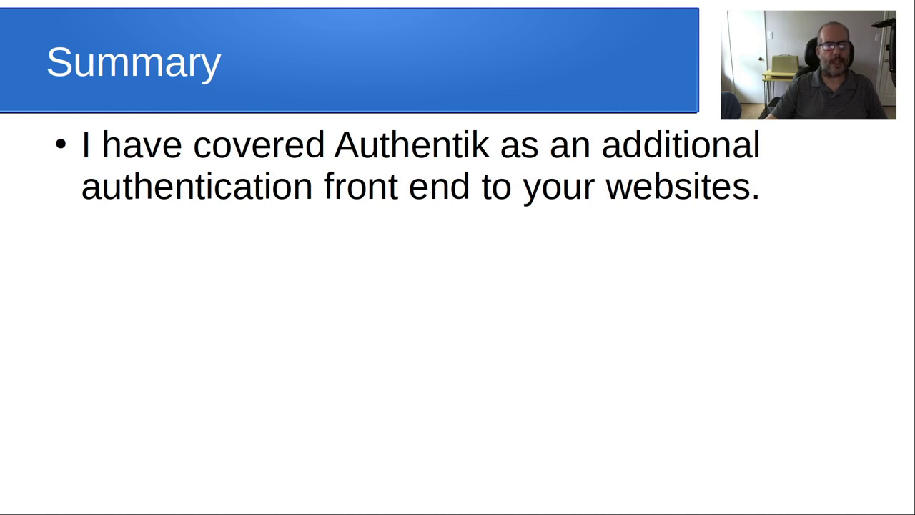
key(space)
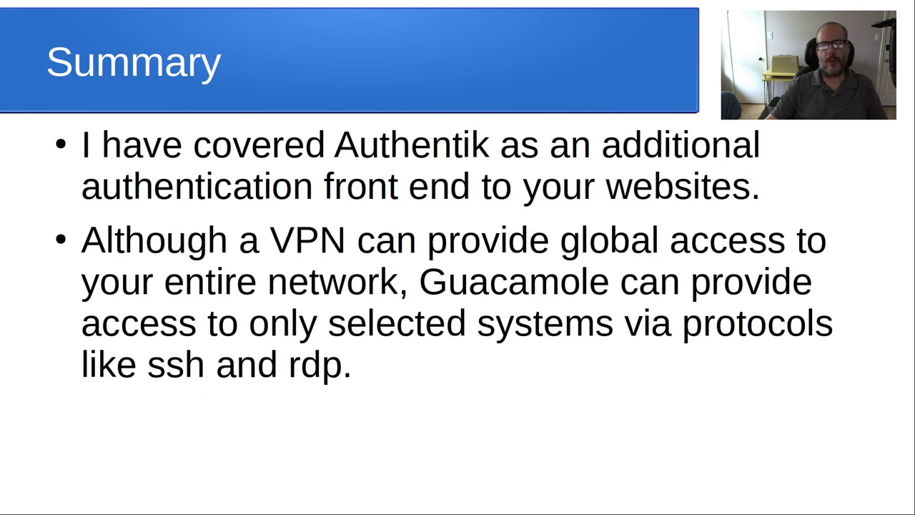